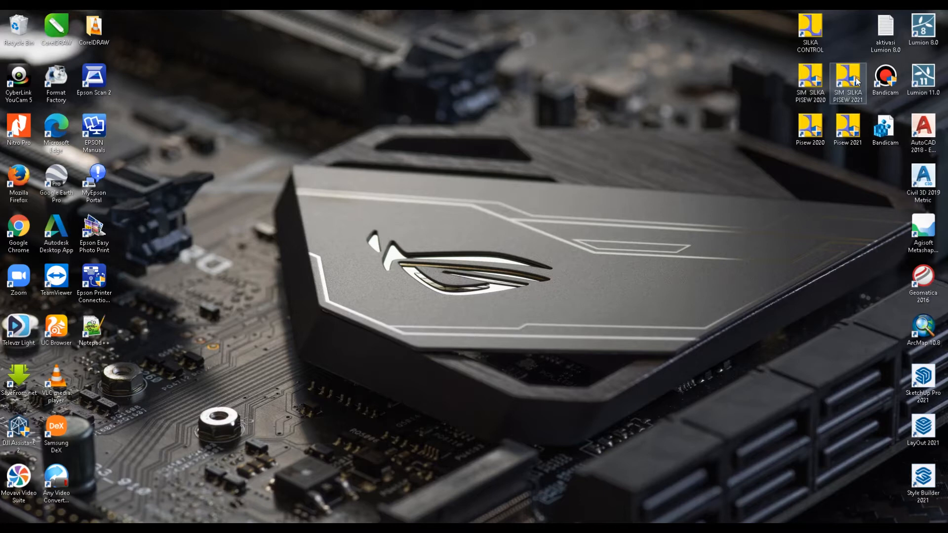
Step: Launch SIM SILKA PISEW 2021, check the empty user name list, then go to Input Data BKAD
click(856, 82)
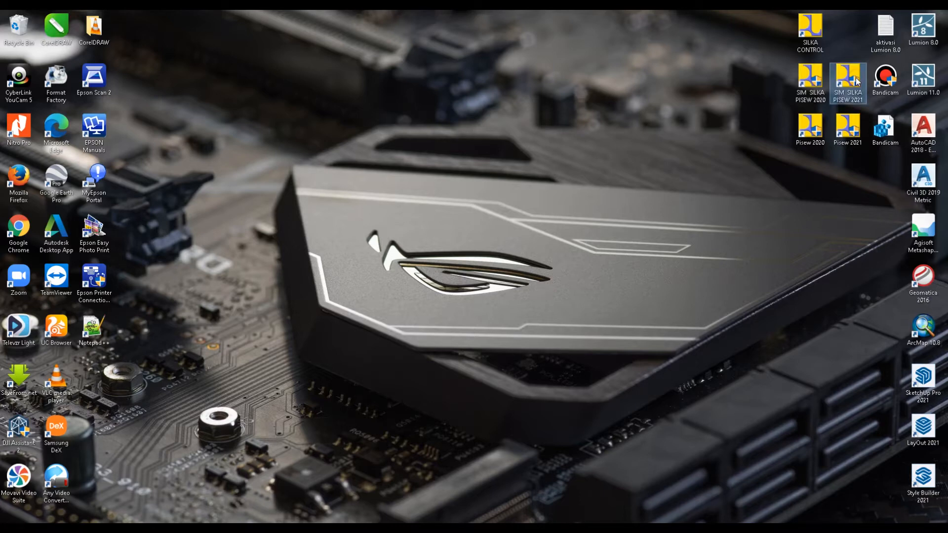
double_click(857, 81)
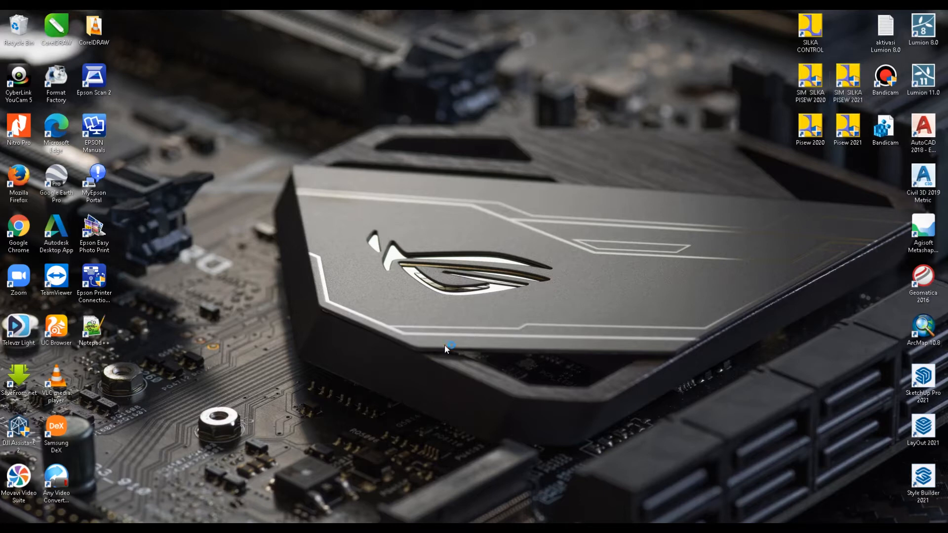
click(567, 259)
click(588, 258)
click(530, 261)
click(583, 259)
click(580, 262)
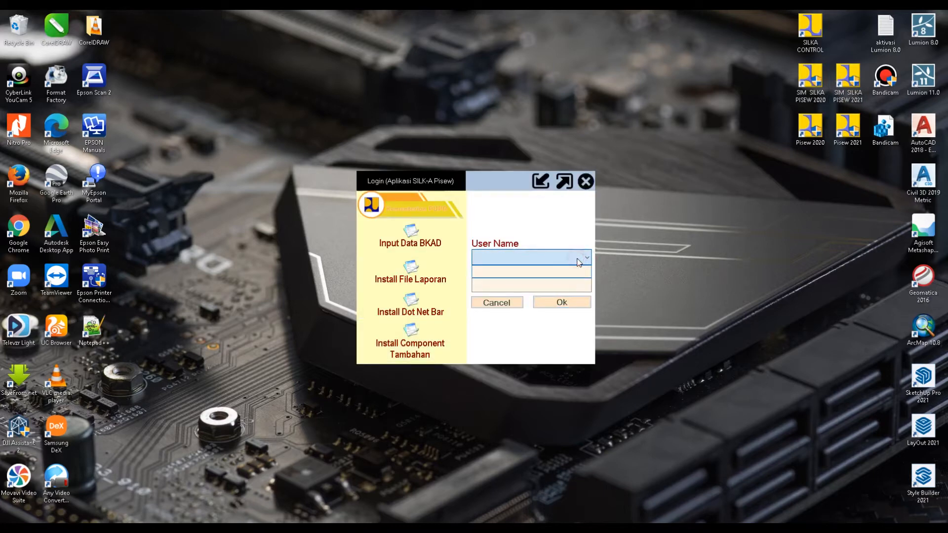
click(580, 261)
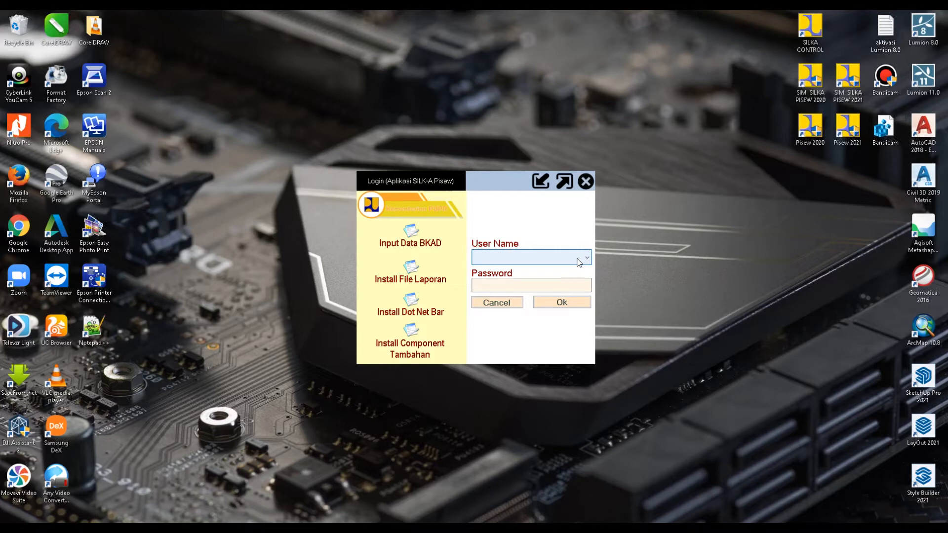
click(415, 244)
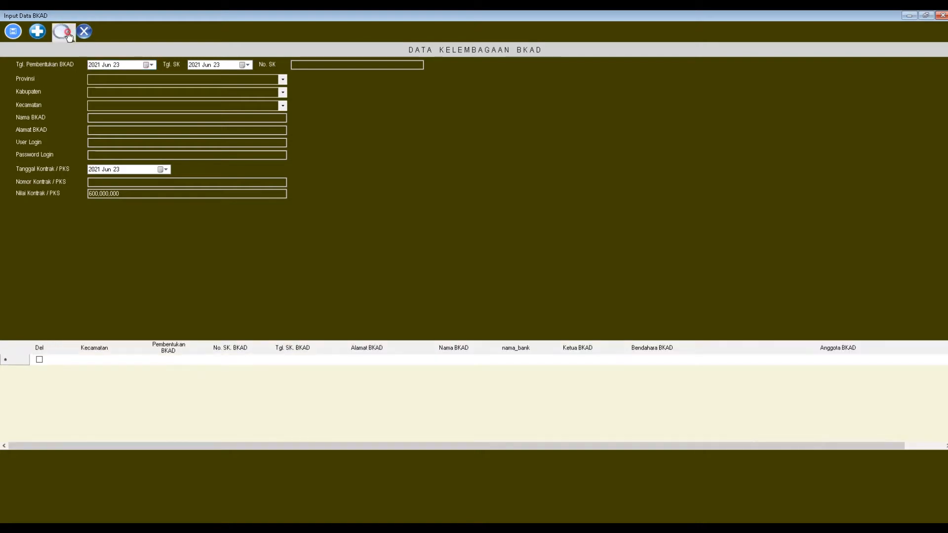
Step: Set Tgl. Pembentukan to 10 May 2021 and Tgl. SK to 27 May 2021
click(106, 360)
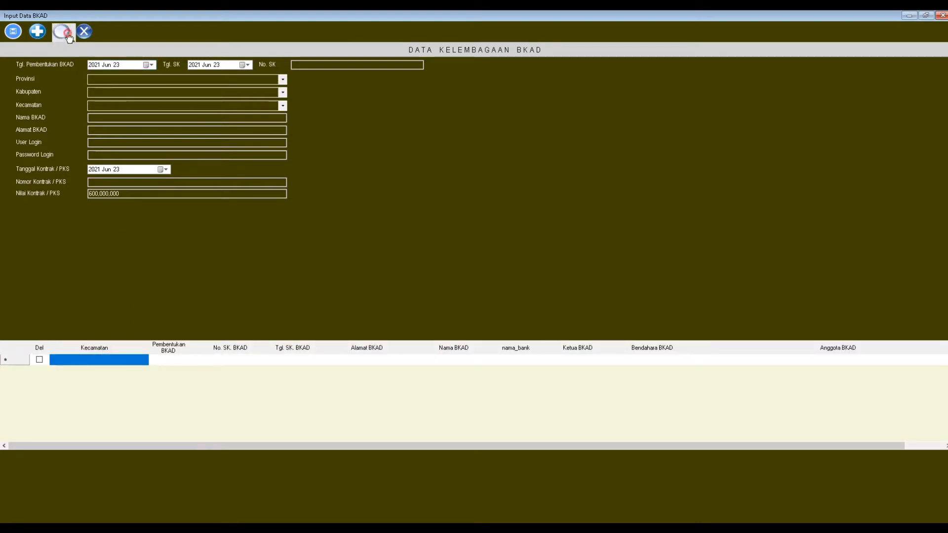
click(67, 34)
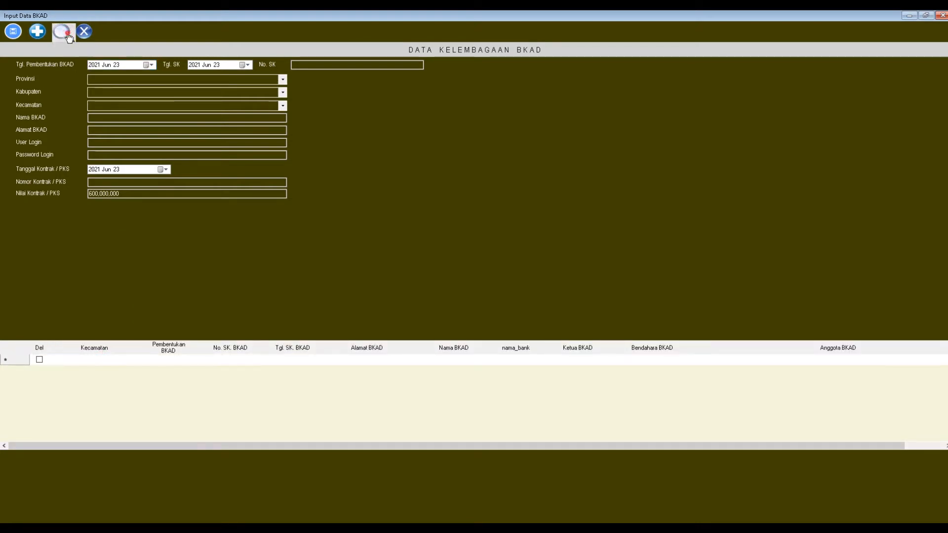
click(151, 65)
click(92, 79)
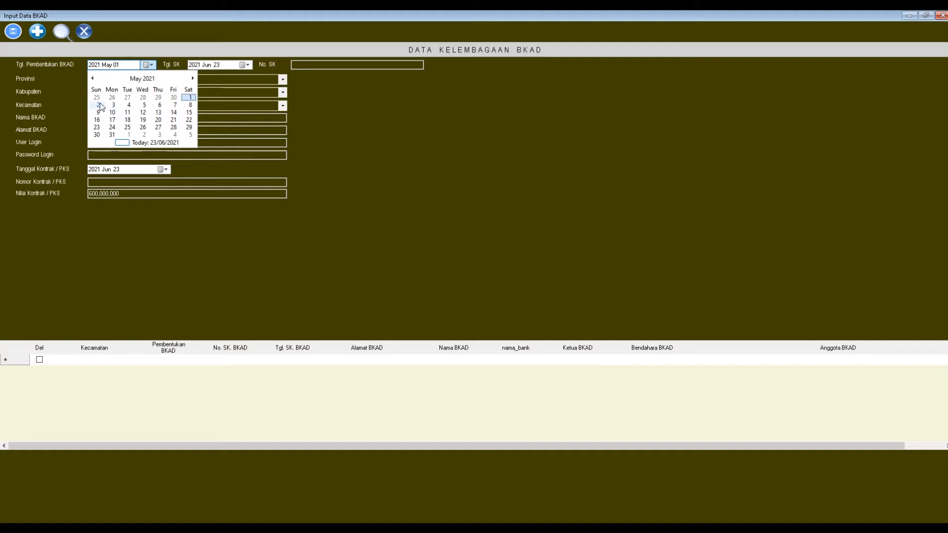
click(111, 113)
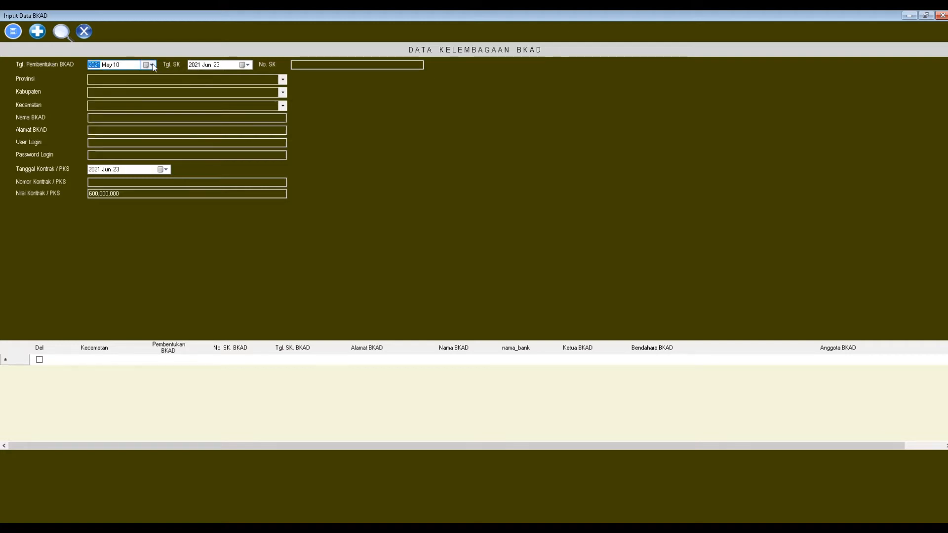
click(247, 65)
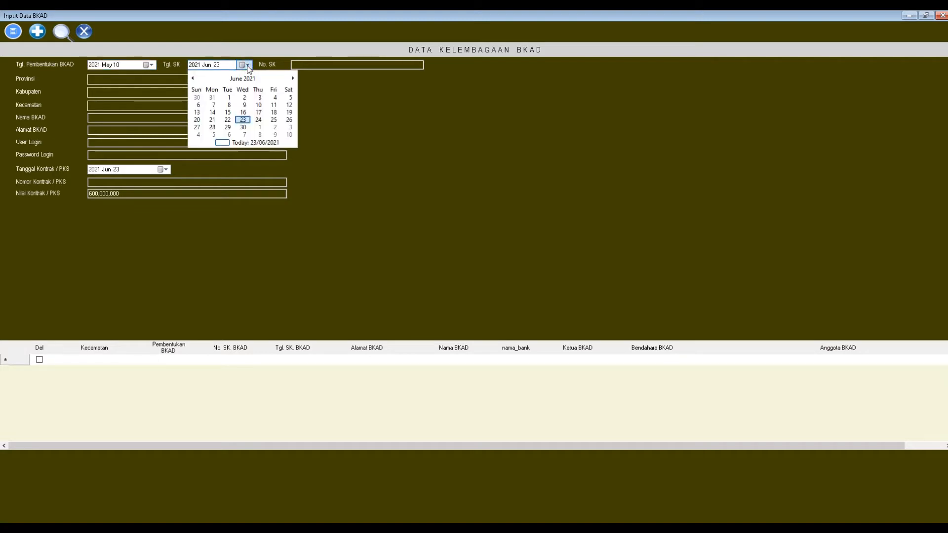
click(193, 78)
click(193, 78)
click(292, 79)
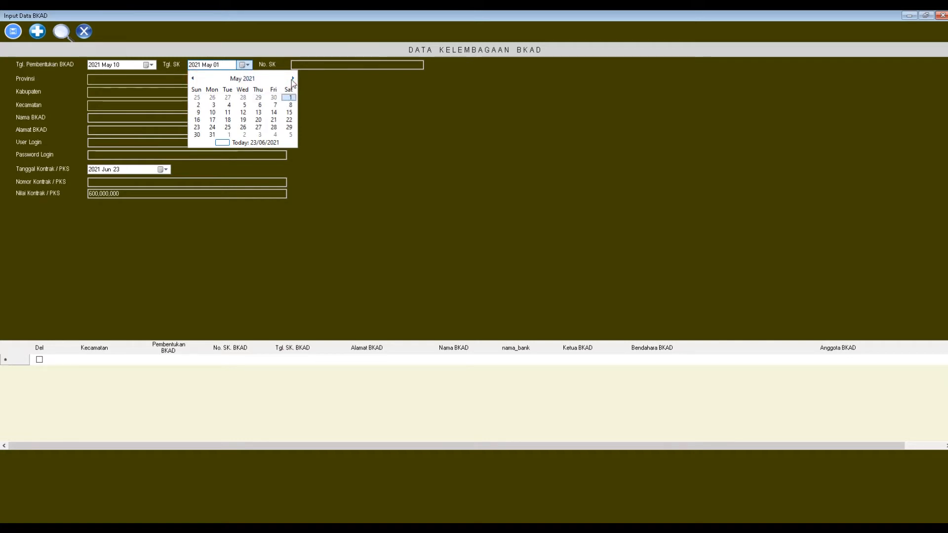
click(258, 128)
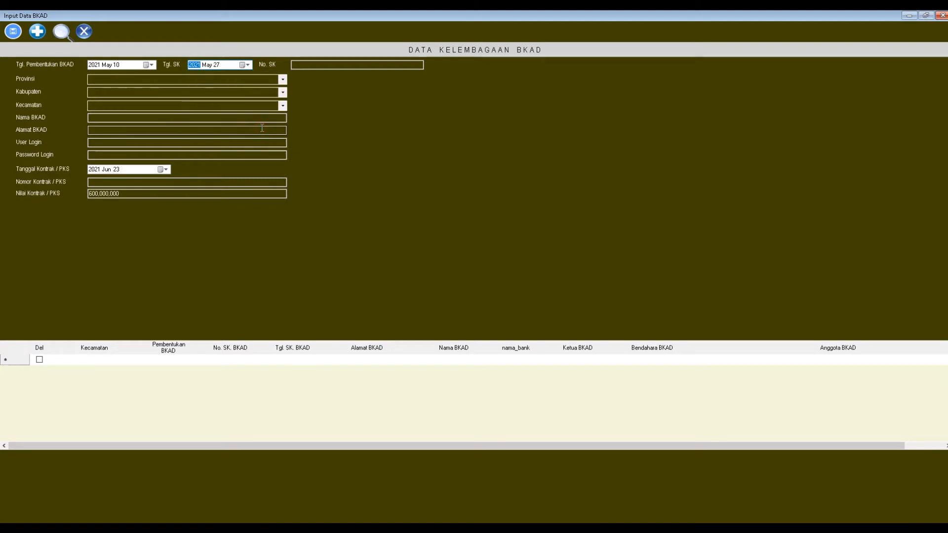
Step: Enter 001/BKAD/PISEW/2021 as the No. SK
click(341, 64)
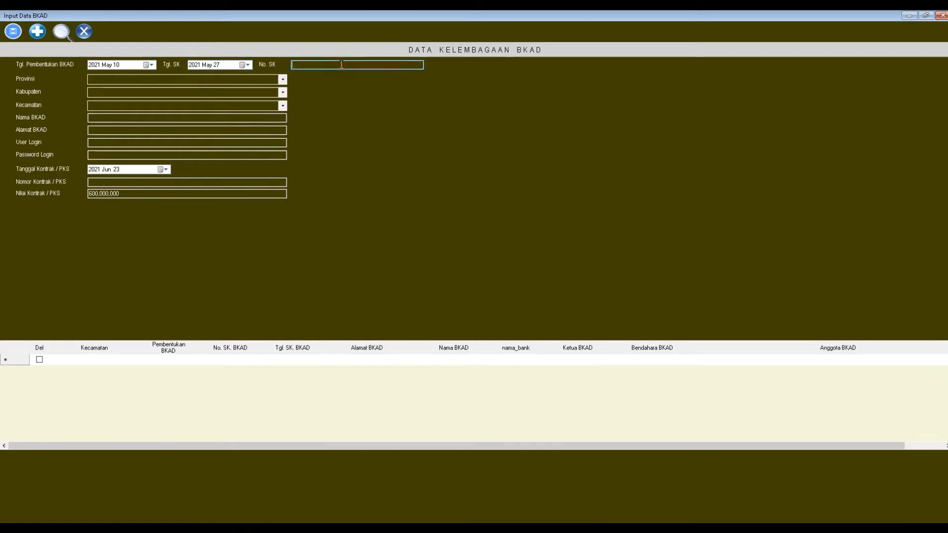
text(001/BKAD/PISEW/2021)
Step: Set the region to KALIMANTAN TIMUR province, PASER regency and BATU ENGAU sub-district
click(282, 79)
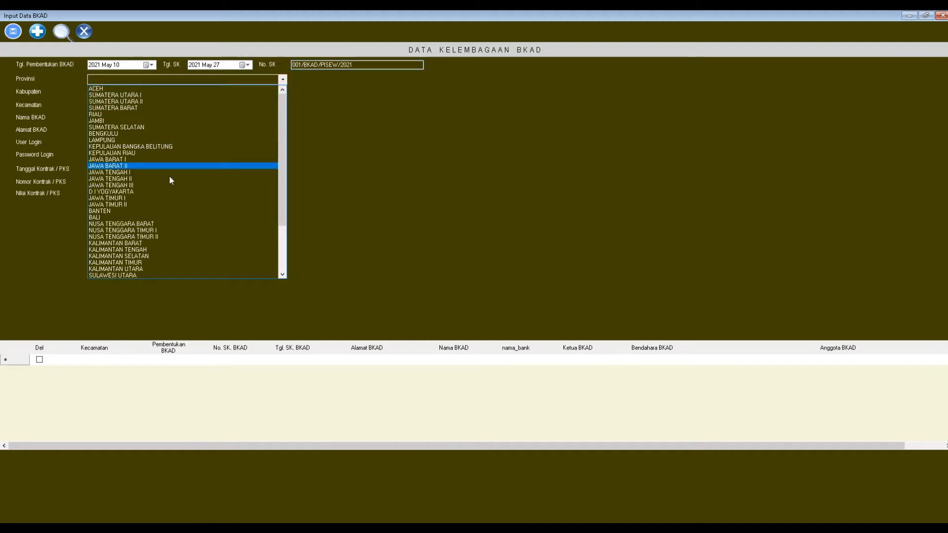
click(142, 244)
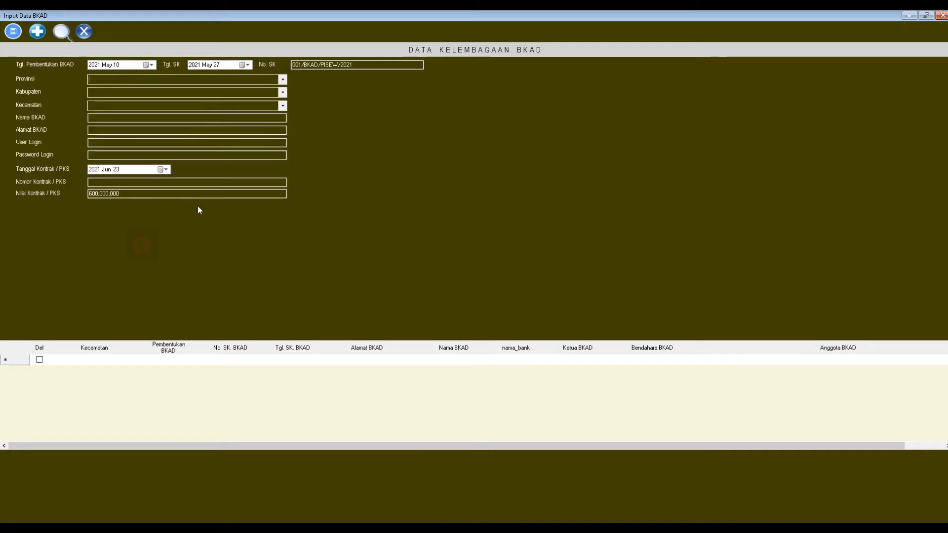
click(282, 93)
click(204, 101)
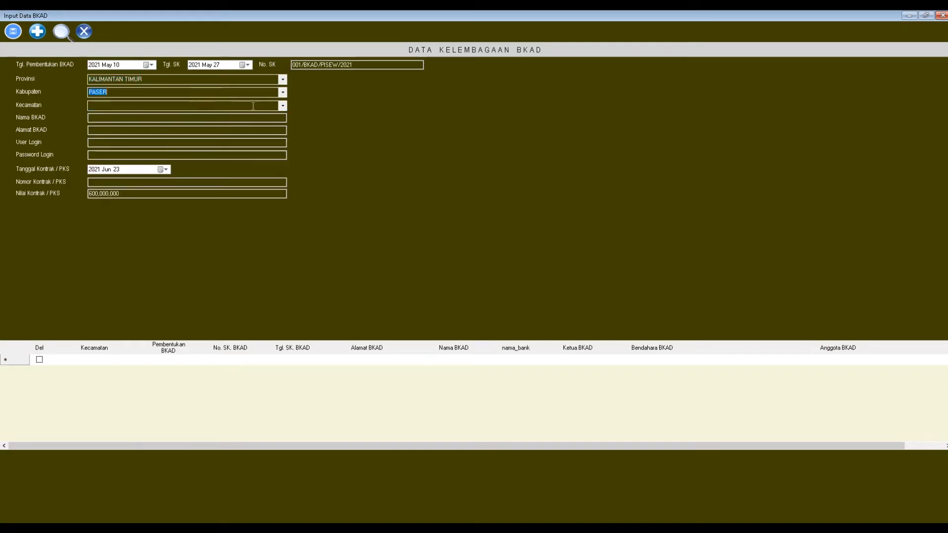
click(282, 105)
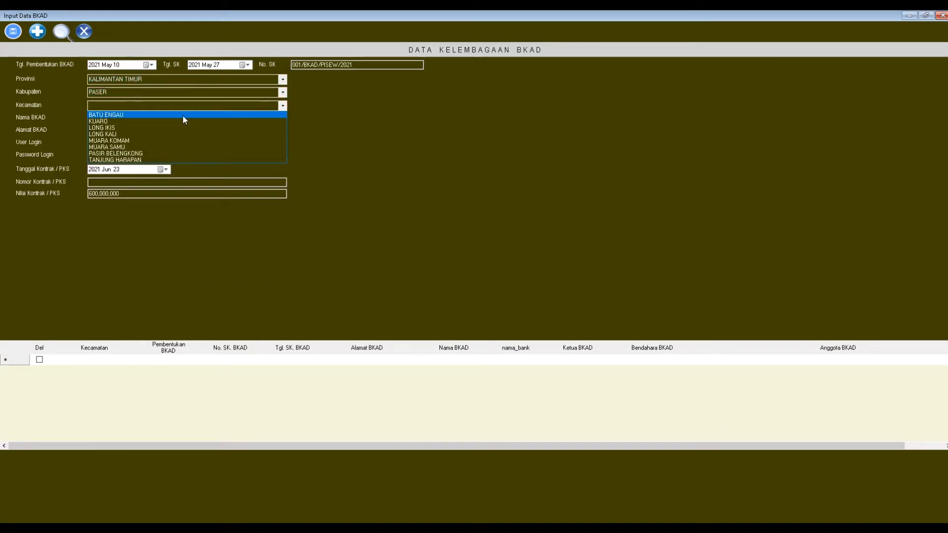
click(183, 116)
Step: Enter Nama BKAD 'BKAD KECAMATAN BATU ENGAU' and fill in the BKAD address
click(213, 118)
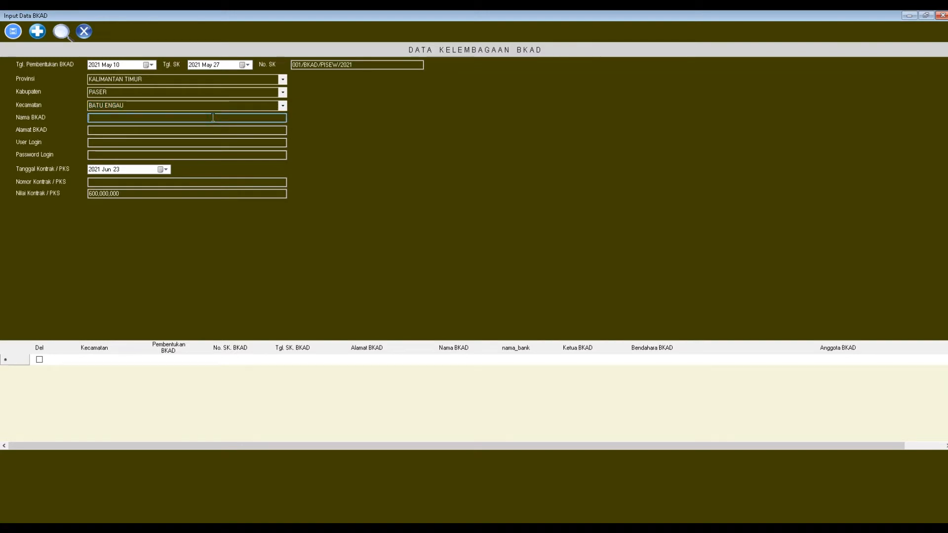
text(BKAD KECAMATAN BATU ENGAU)
click(200, 131)
text(D)
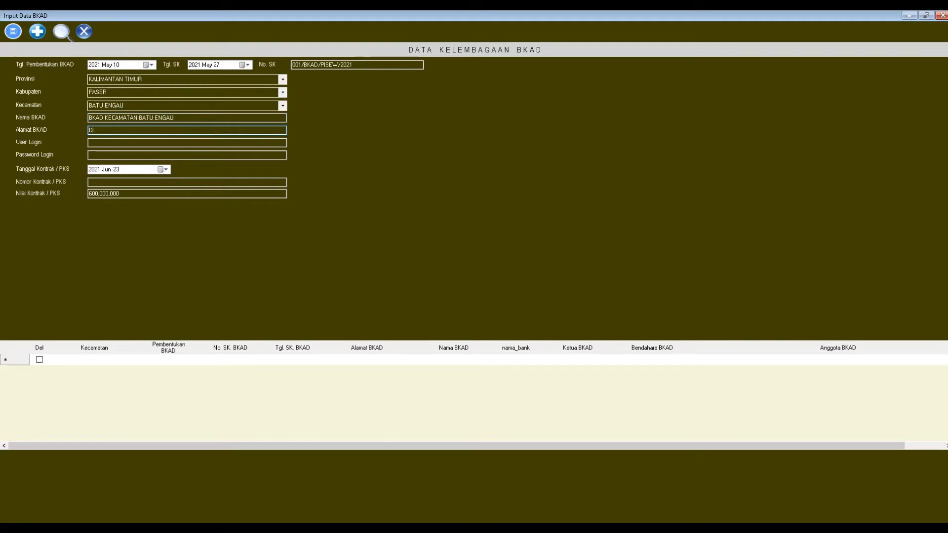
text(ESA BAIJAYA  KECAMATAN BATU ENGAU)
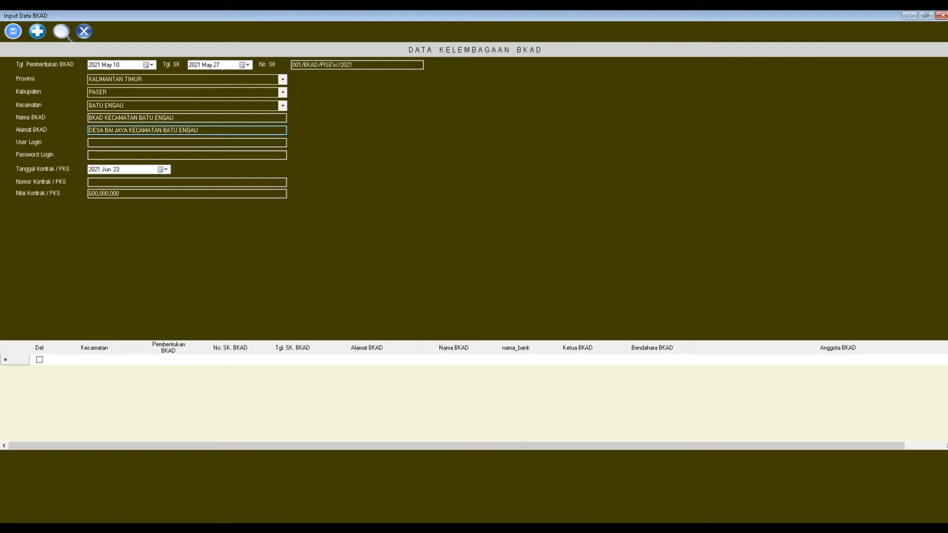
text( KAB. PASER)
Step: Set User Login to 'BKAD BATU ENGAU' and enter the login password
click(153, 145)
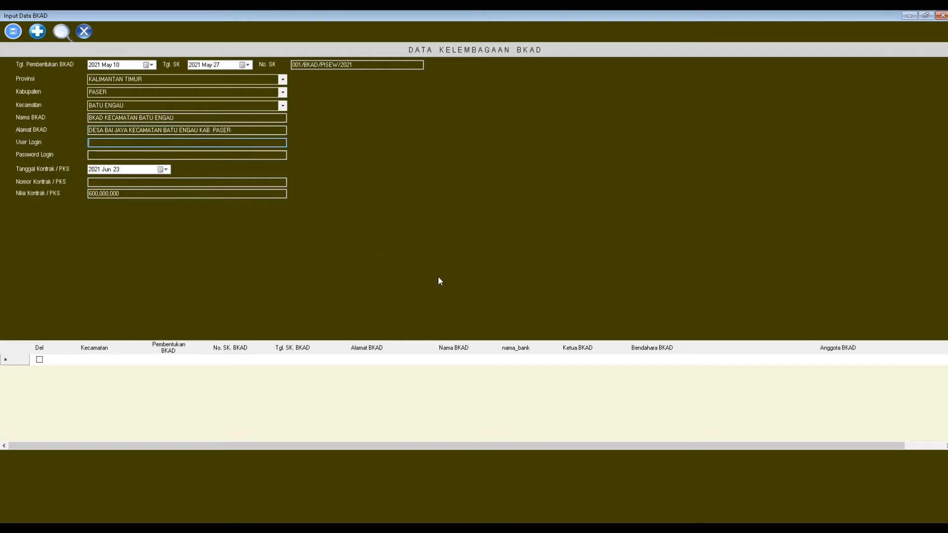
text(BKAD BATU ENGAU)
key(Tab)
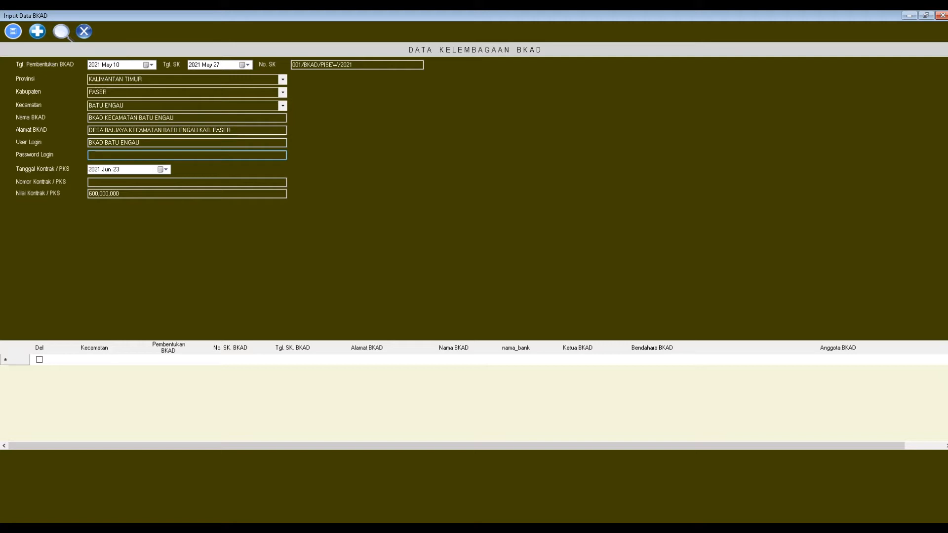
text(PISEW2021)
Step: Set contract date 2 June 2021 and contract number HK.02.03/CB.24.04.5/201, keep value 600,000,000, and save
click(165, 170)
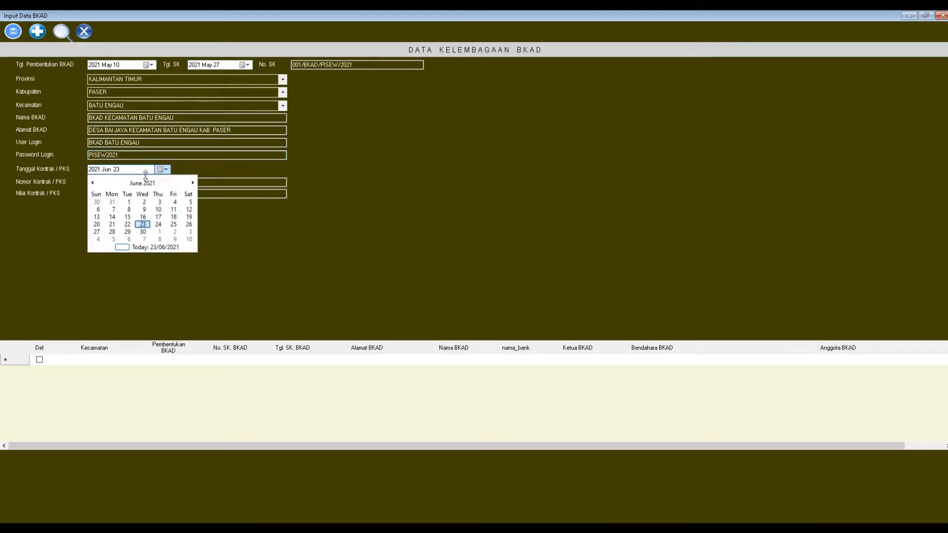
click(144, 202)
click(125, 181)
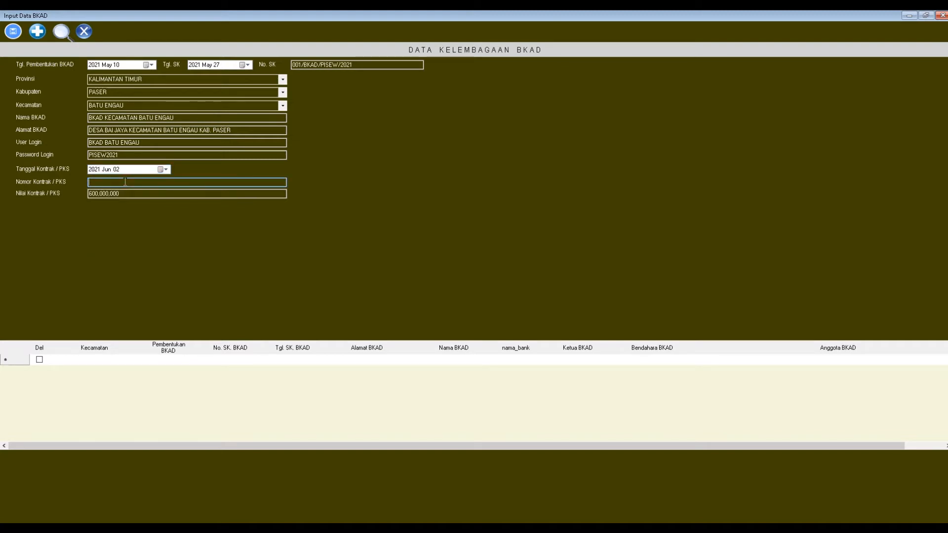
text(HK.02.03/CB.24.4.5/201)
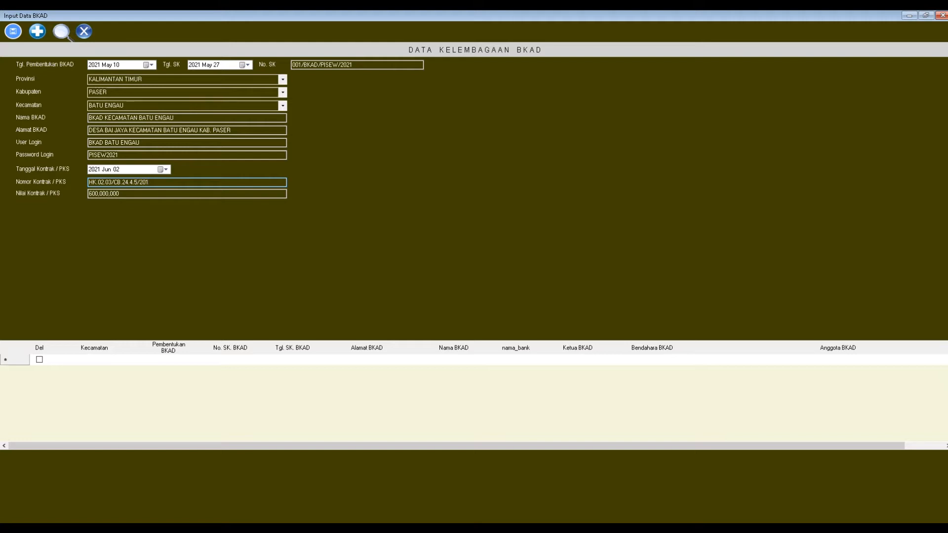
drag(138, 194, 91, 194)
click(144, 193)
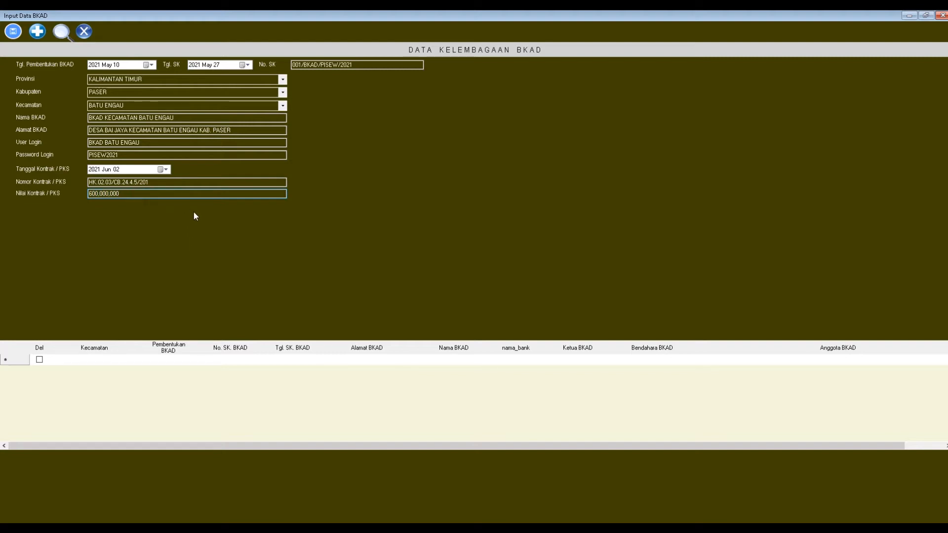
click(13, 33)
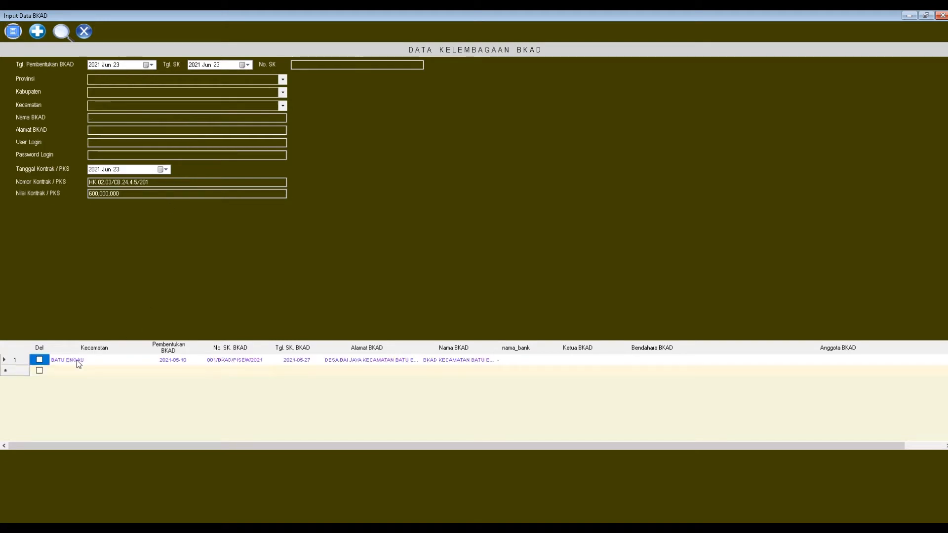
Step: Review the saved BATU ENGAU record, close the BKAD window, and show the login's user names
click(78, 362)
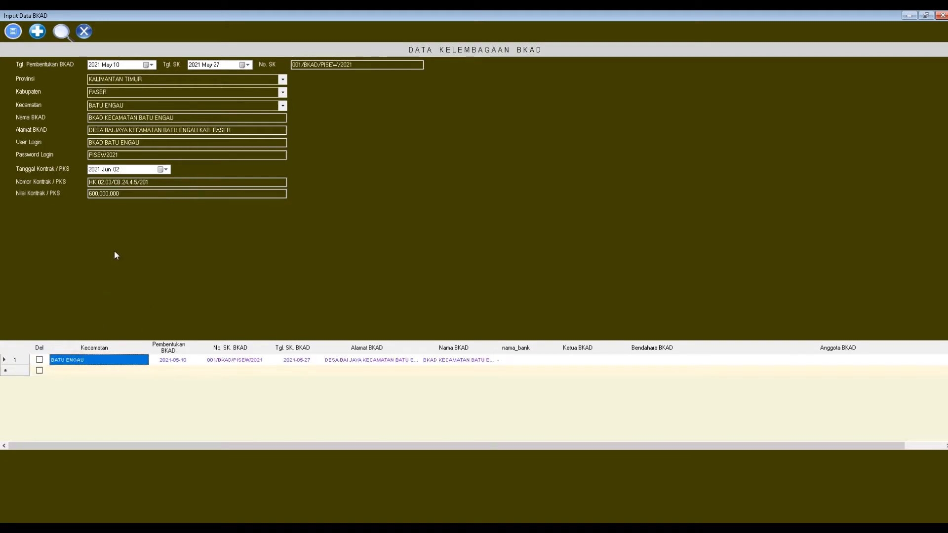
click(124, 155)
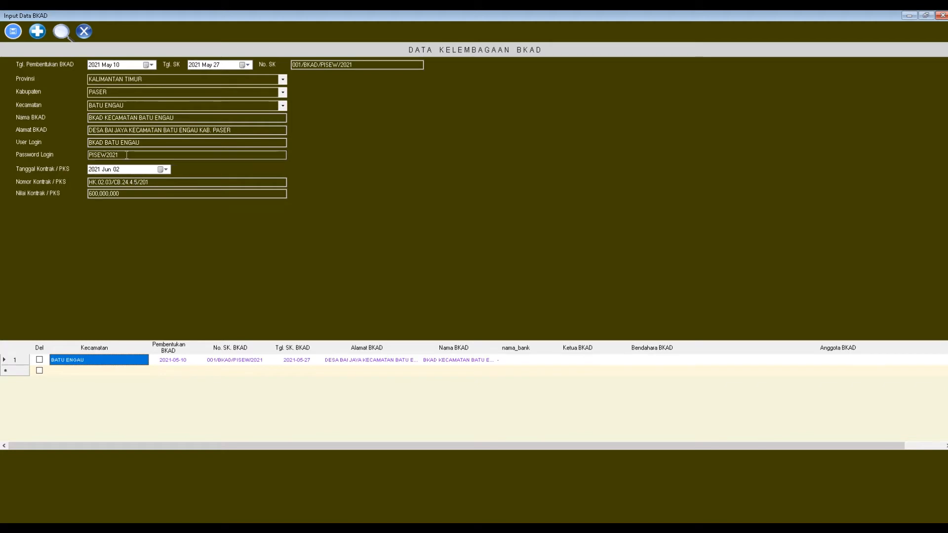
drag(125, 156, 61, 152)
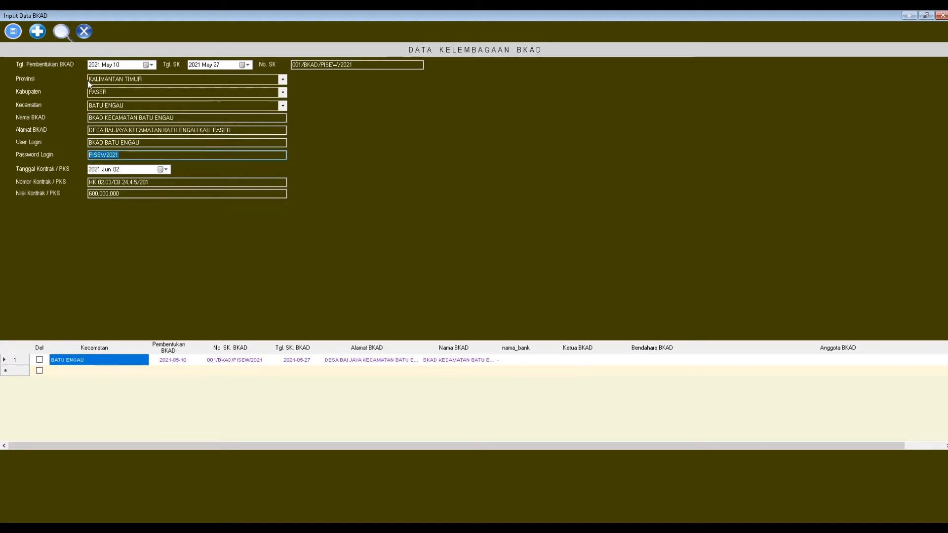
click(84, 31)
click(587, 261)
click(586, 262)
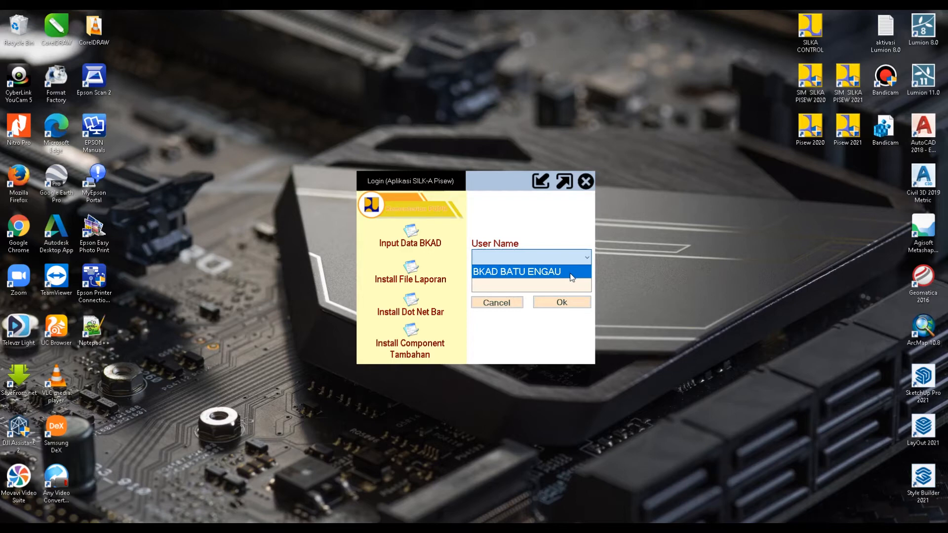
Step: Sign in as the BKAD BATU ENGAU user with its password, Caps Lock off
click(506, 260)
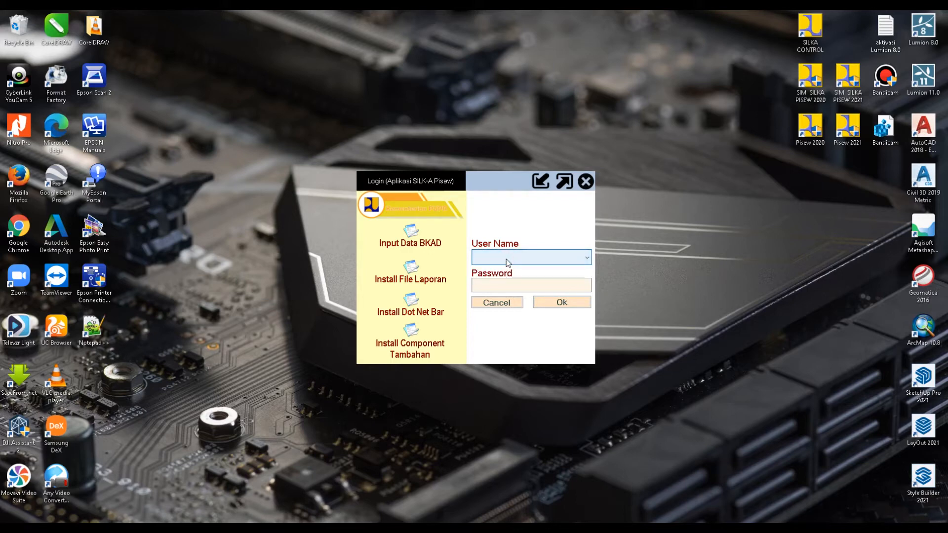
click(588, 258)
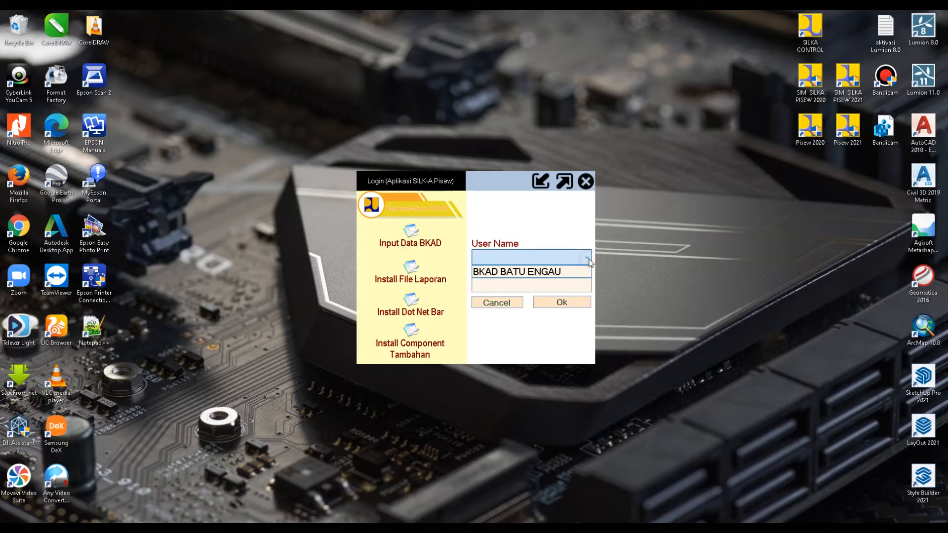
click(553, 271)
click(509, 285)
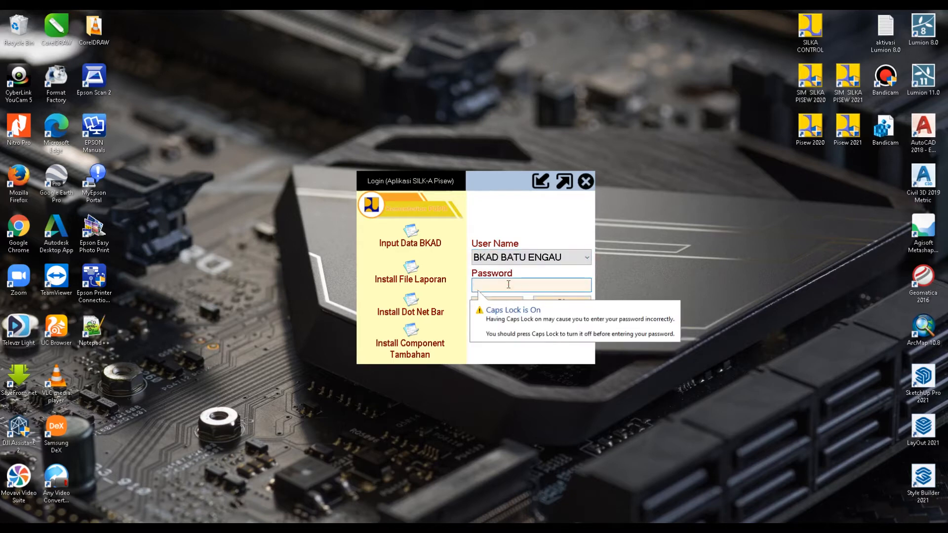
key(Caps_Lock)
text(*******)
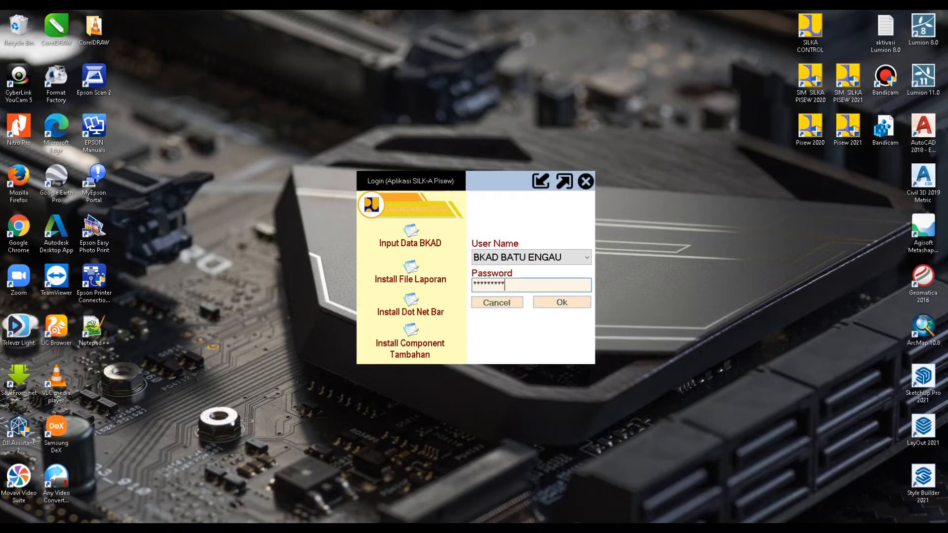
click(551, 302)
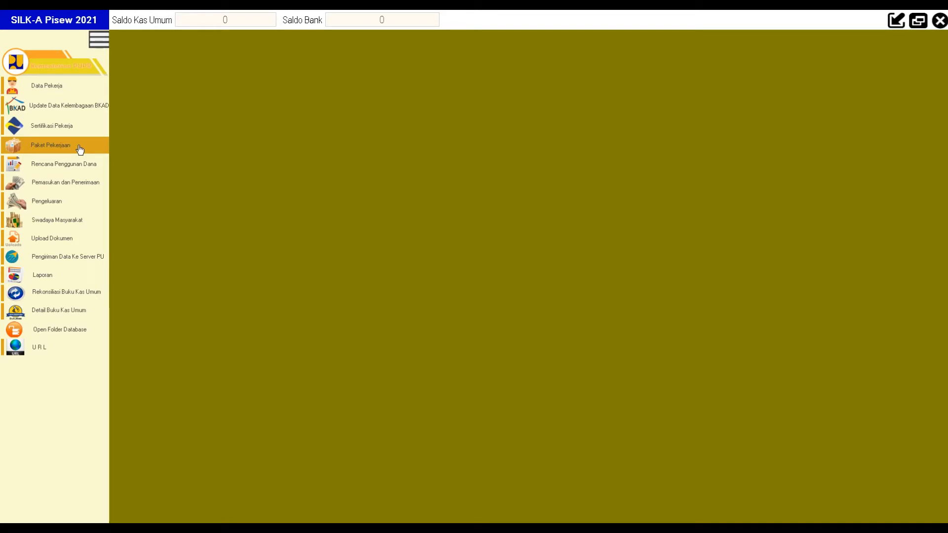
Step: Open Data Pekerja, load the saved workers table and keep the default input date
click(62, 90)
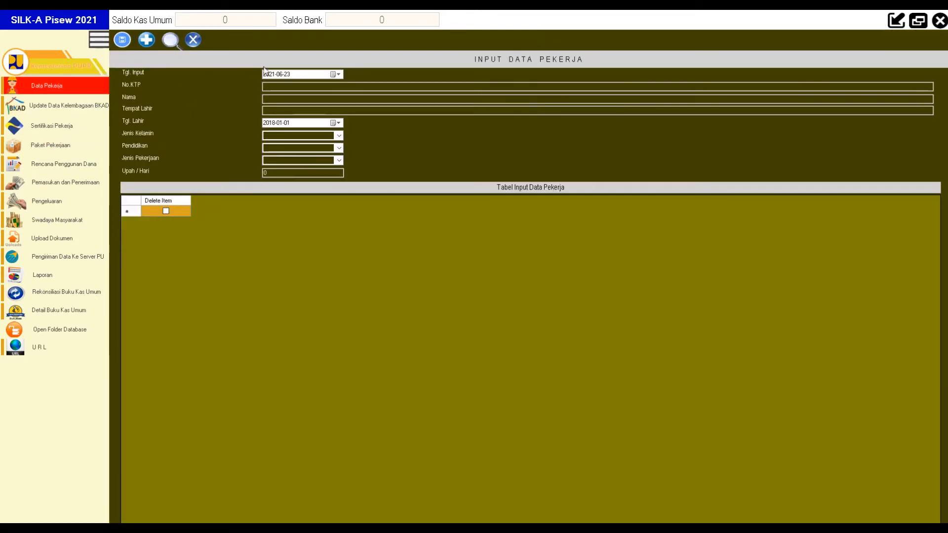
click(173, 44)
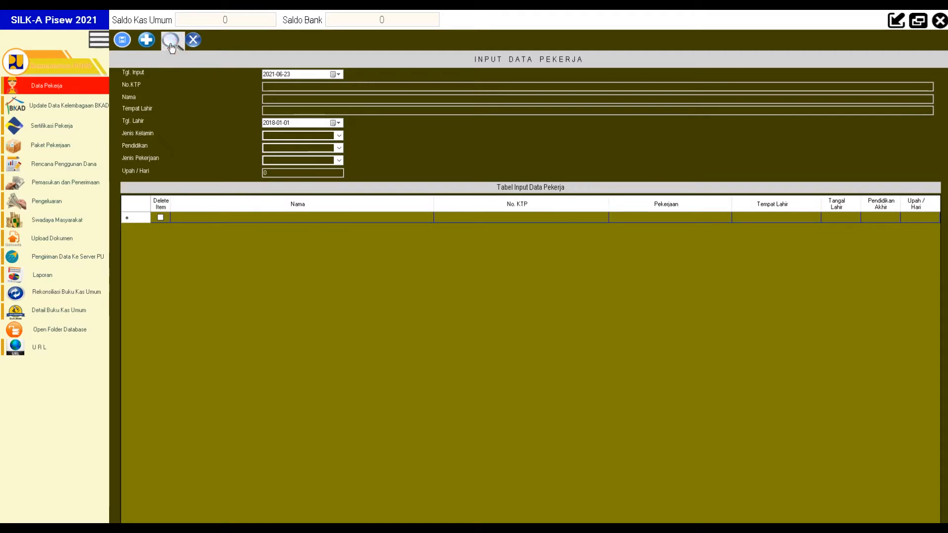
click(248, 219)
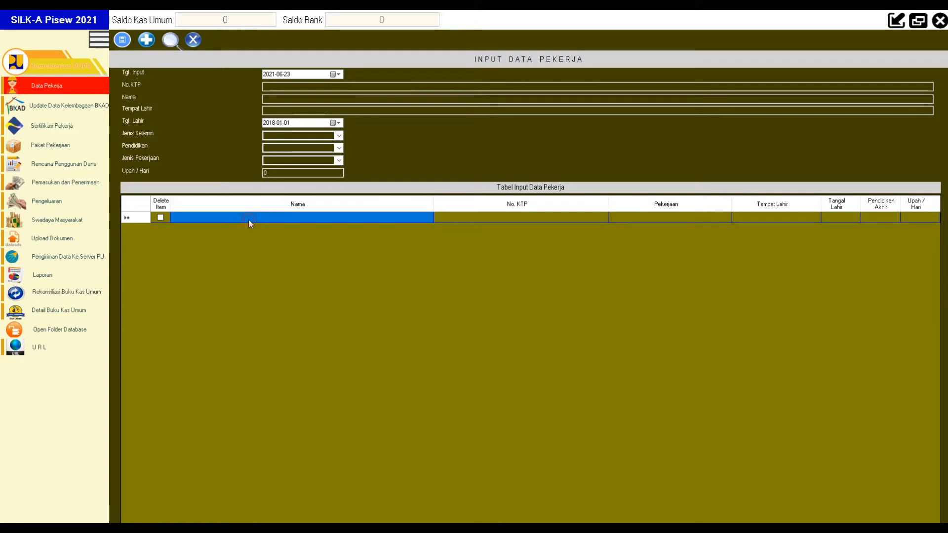
click(338, 77)
click(338, 76)
click(338, 76)
click(338, 76)
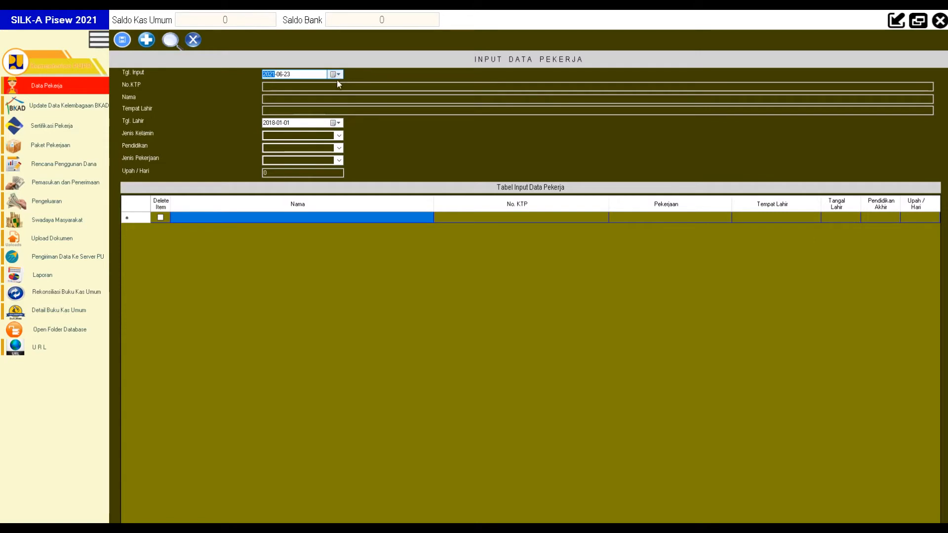
Step: Enter the first worker's KTP number, name and birthplace
click(301, 87)
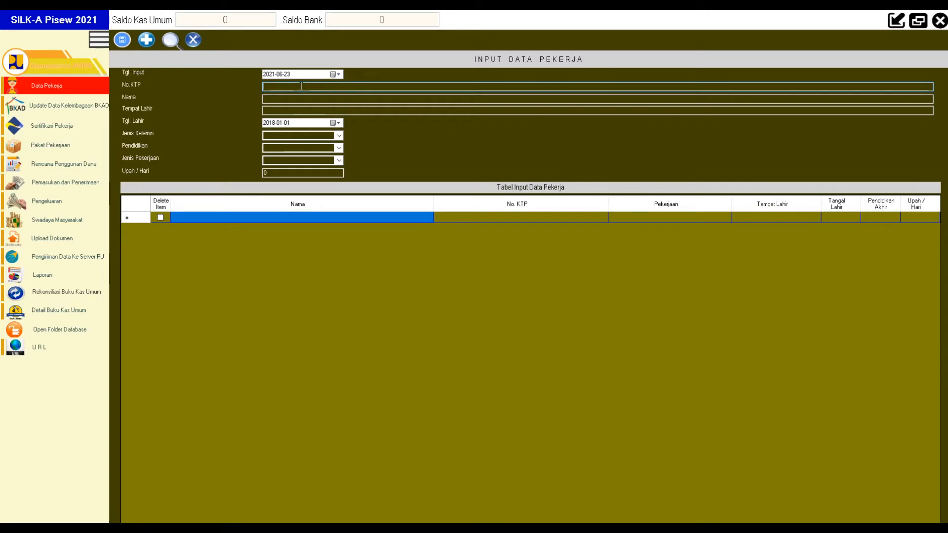
drag(313, 87, 267, 86)
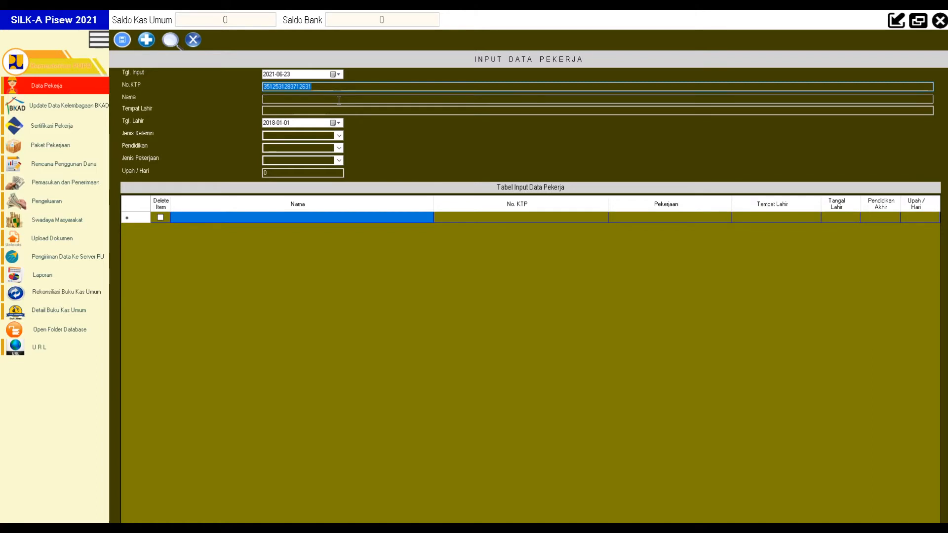
click(339, 99)
text(SEBUT AJA SI A)
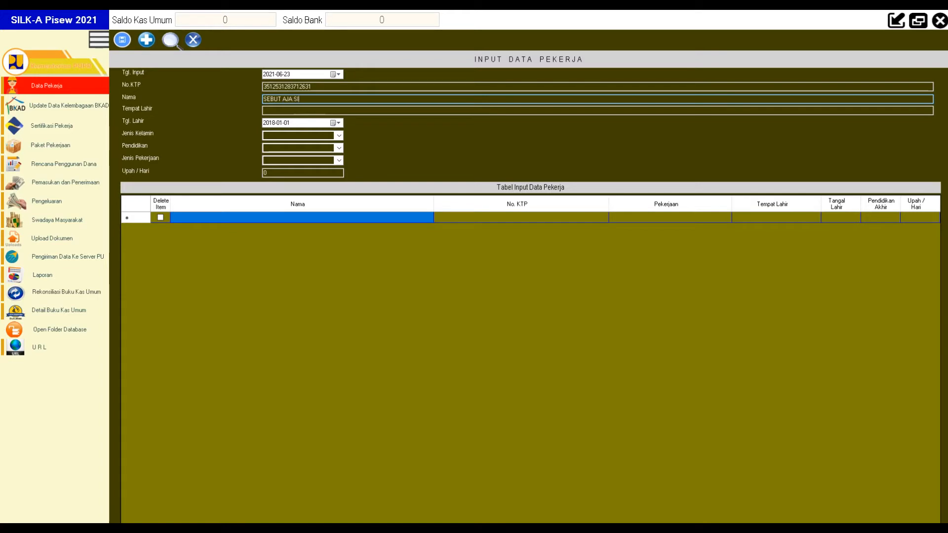
click(297, 111)
text(D)
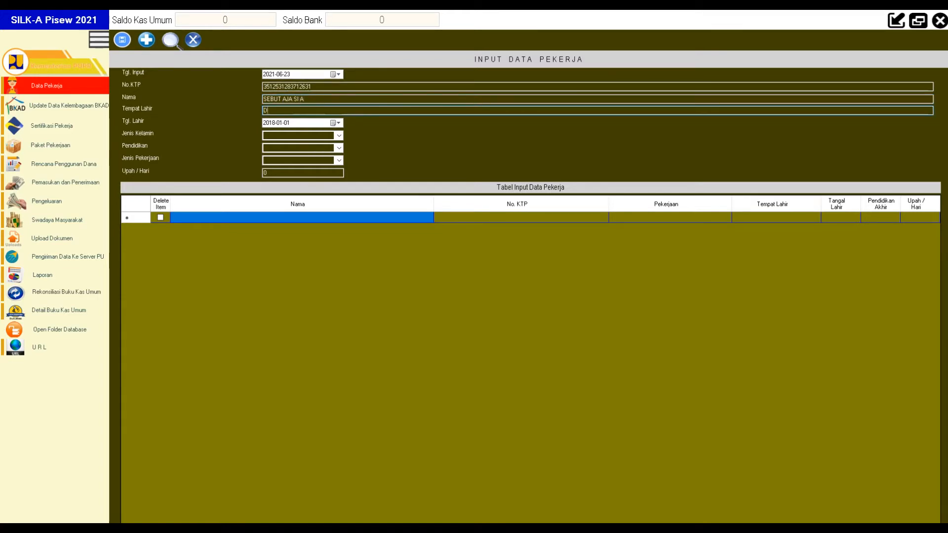
text(ESA BAIJAYA )
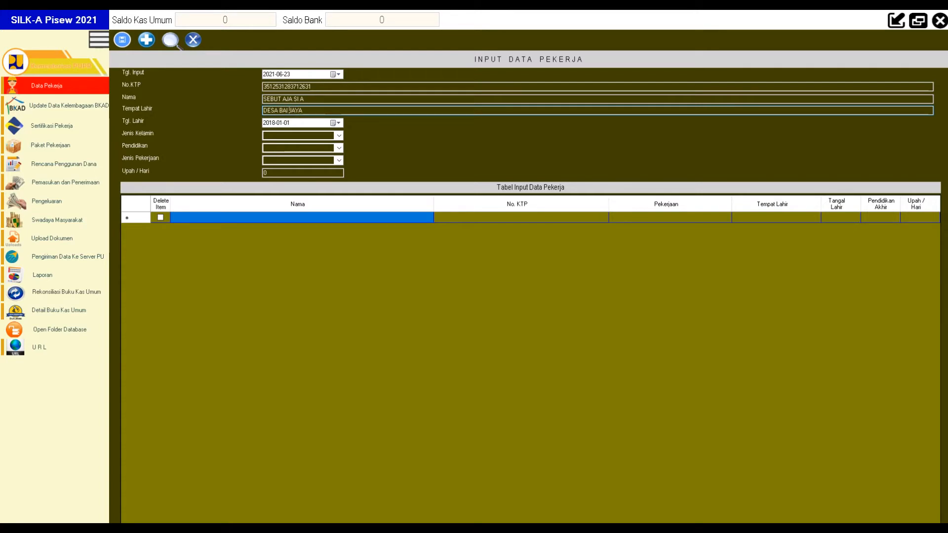
text(KECAMATAN BATU ENGAU)
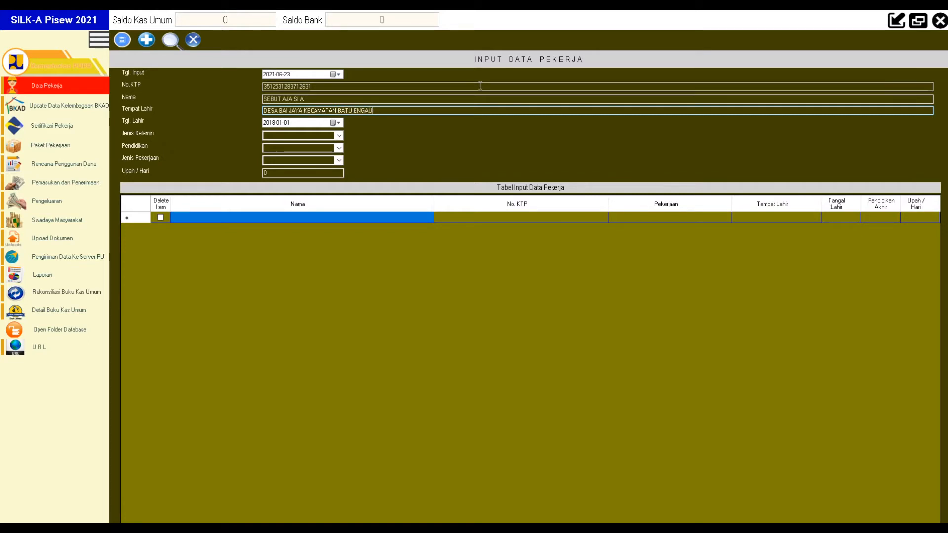
Step: Set the worker's birth date to 21 March 1985
click(335, 123)
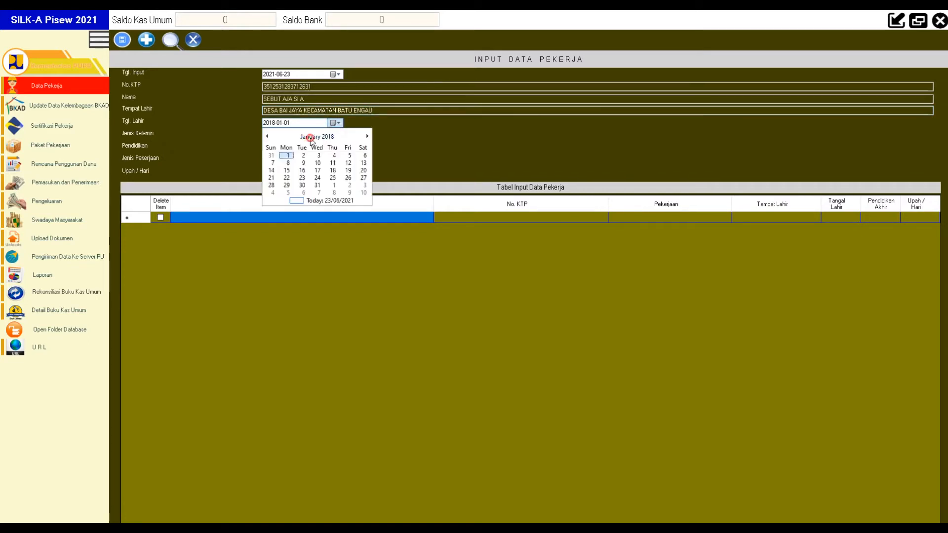
click(316, 138)
click(316, 138)
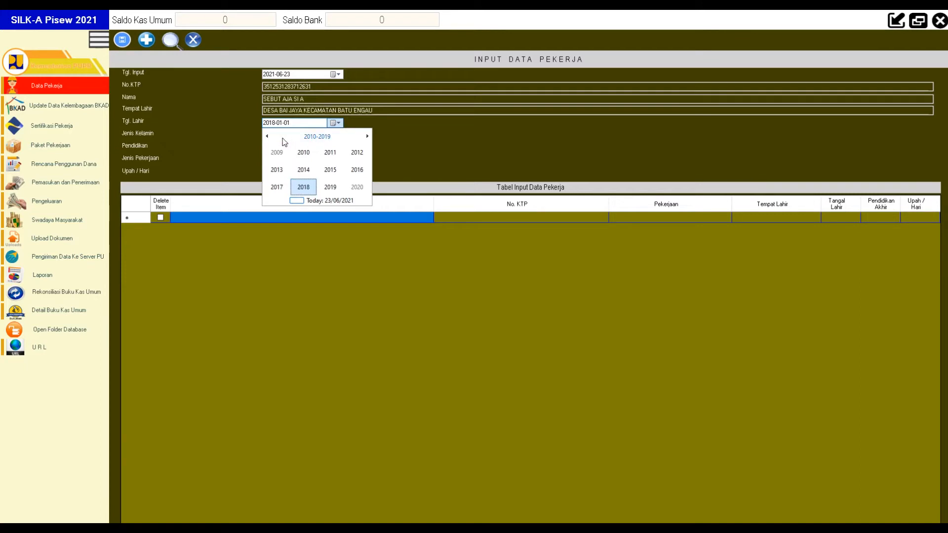
click(405, 135)
click(337, 123)
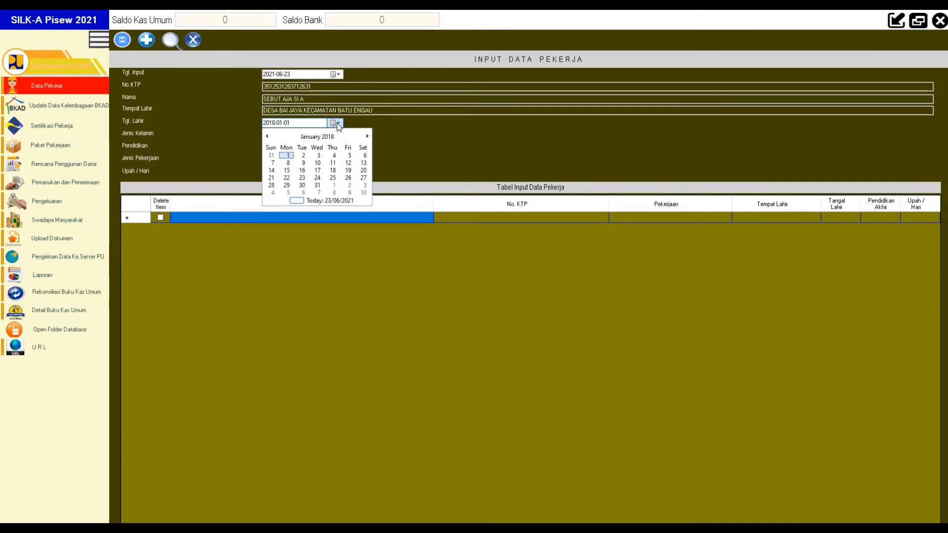
click(325, 138)
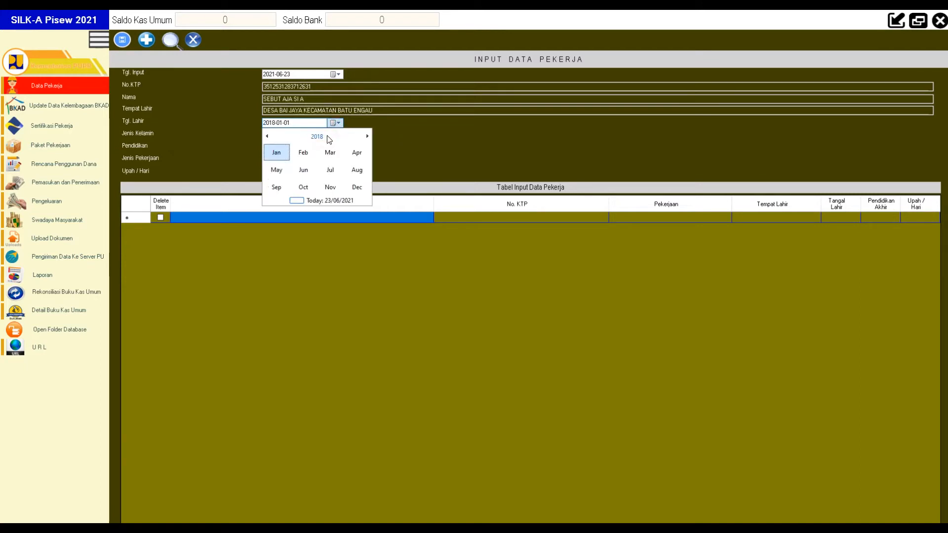
click(317, 137)
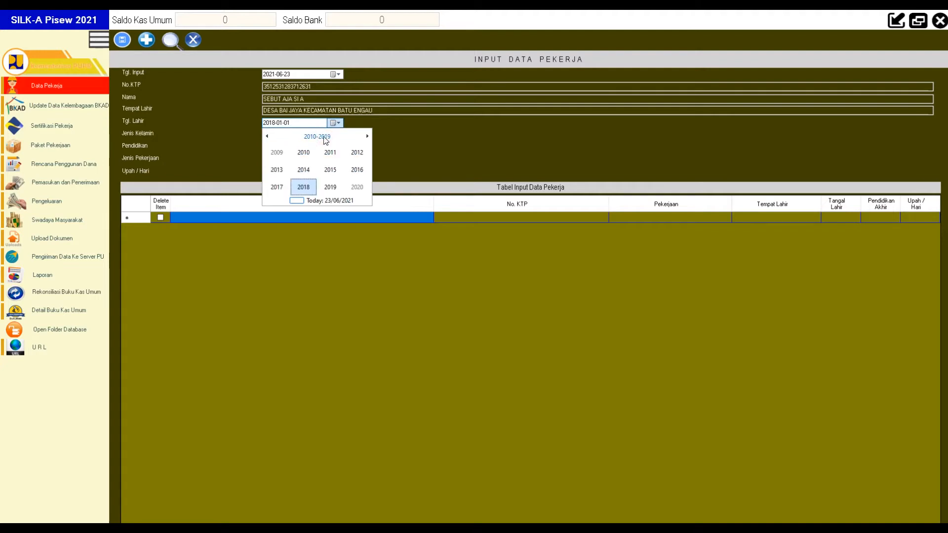
click(324, 138)
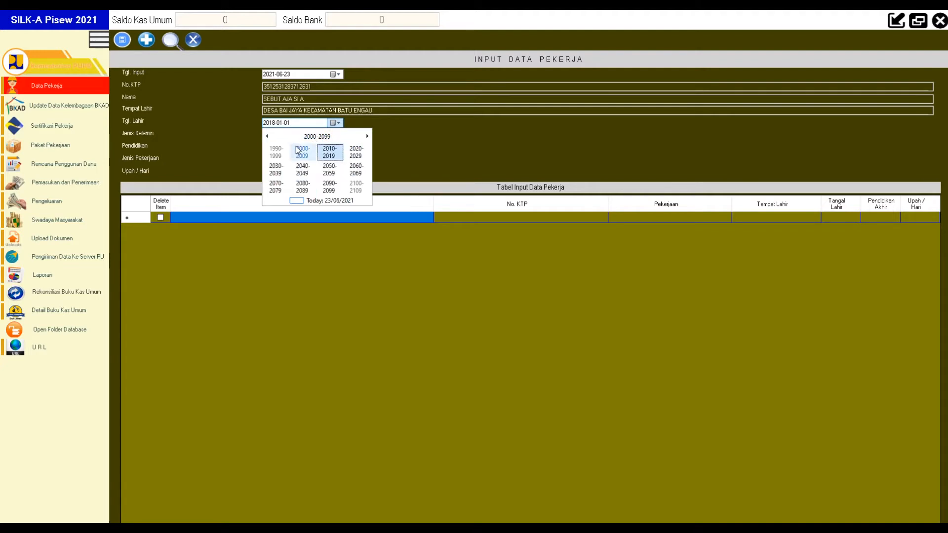
click(276, 152)
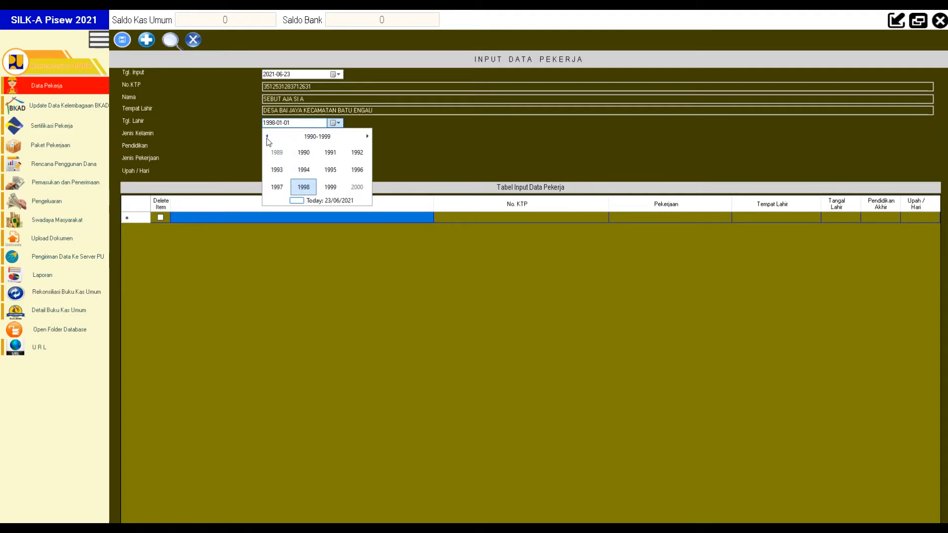
click(267, 137)
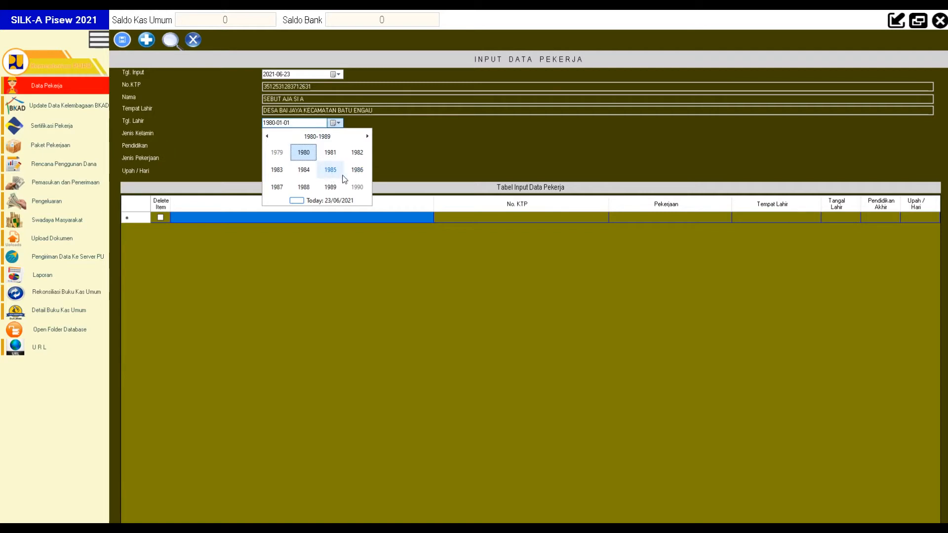
click(329, 172)
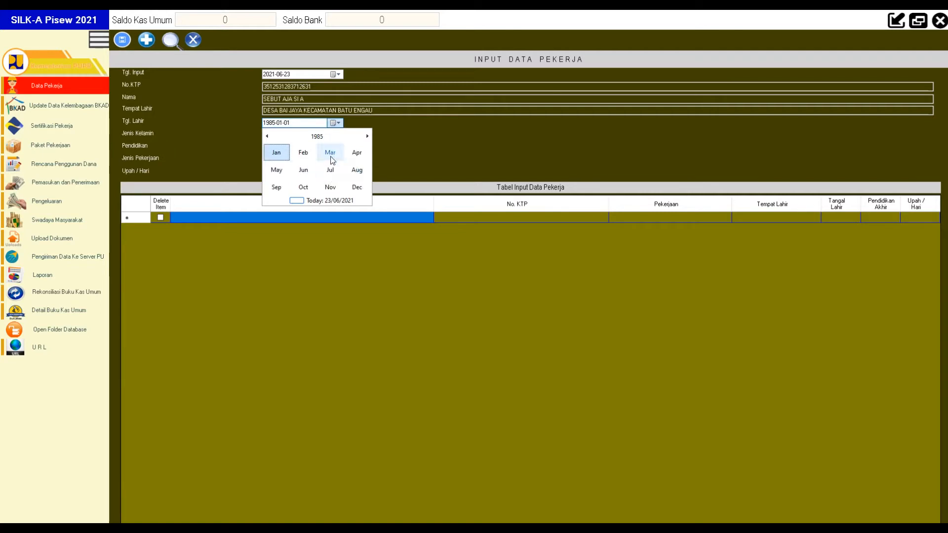
click(331, 153)
click(331, 178)
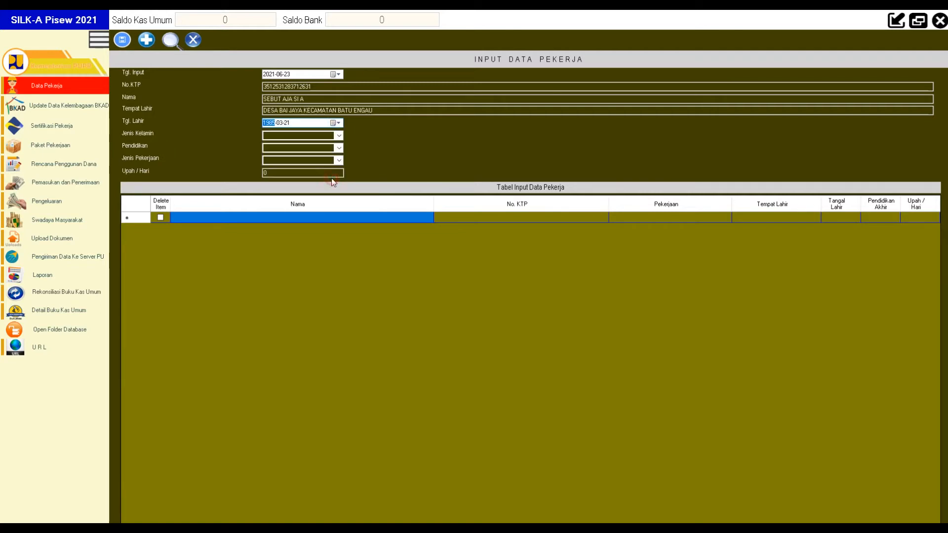
Step: Choose gender L, education SMP, job Mandor, wage 150,000 per day, and save the worker
click(340, 139)
click(318, 143)
click(339, 149)
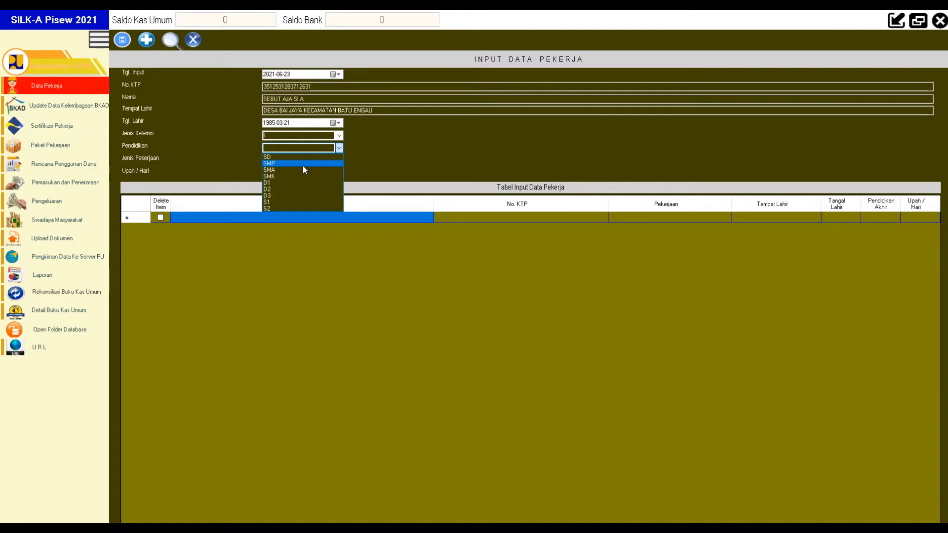
click(304, 166)
click(338, 161)
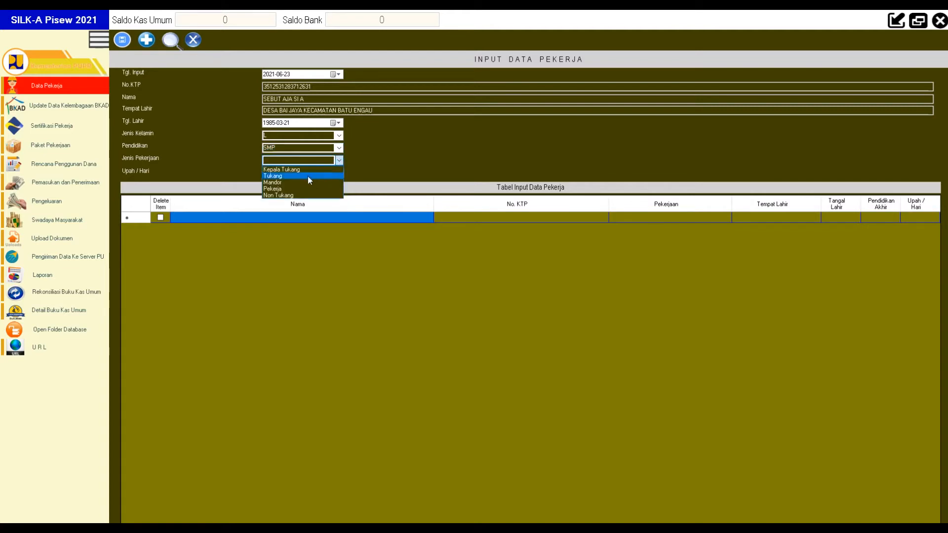
click(296, 183)
key(Tab)
text(150,)
text(00)
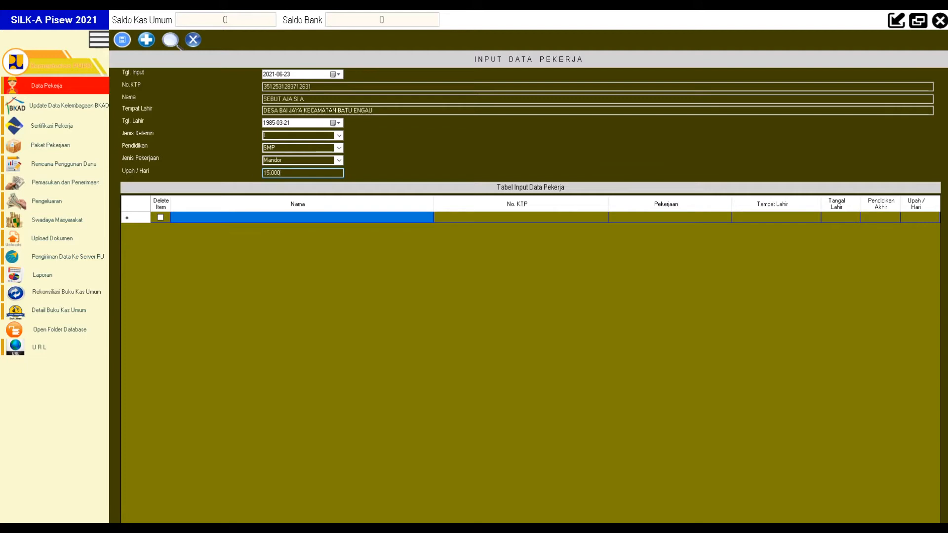
text(0)
click(123, 41)
click(235, 218)
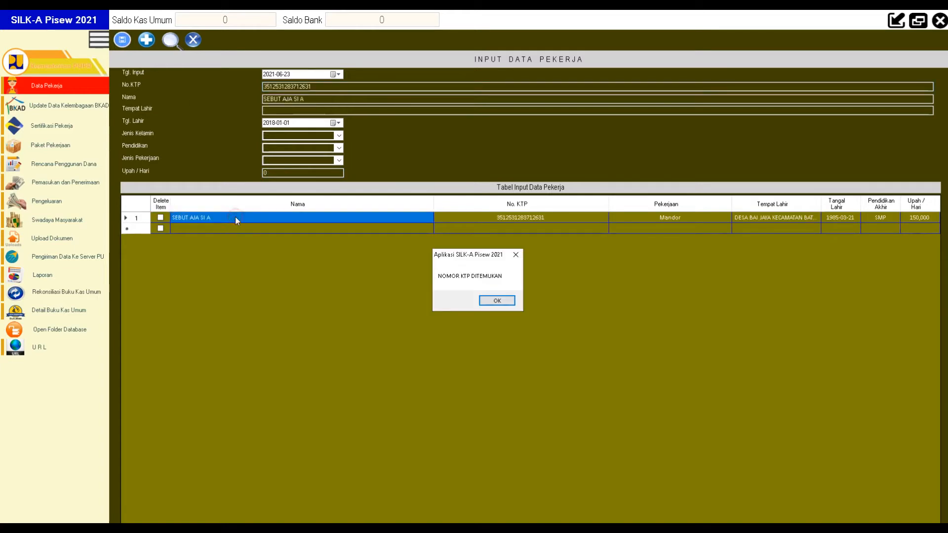
Step: Acknowledge the KTP-found message, inspect the saved ID number and refresh the worker list
click(498, 301)
drag(329, 89, 260, 82)
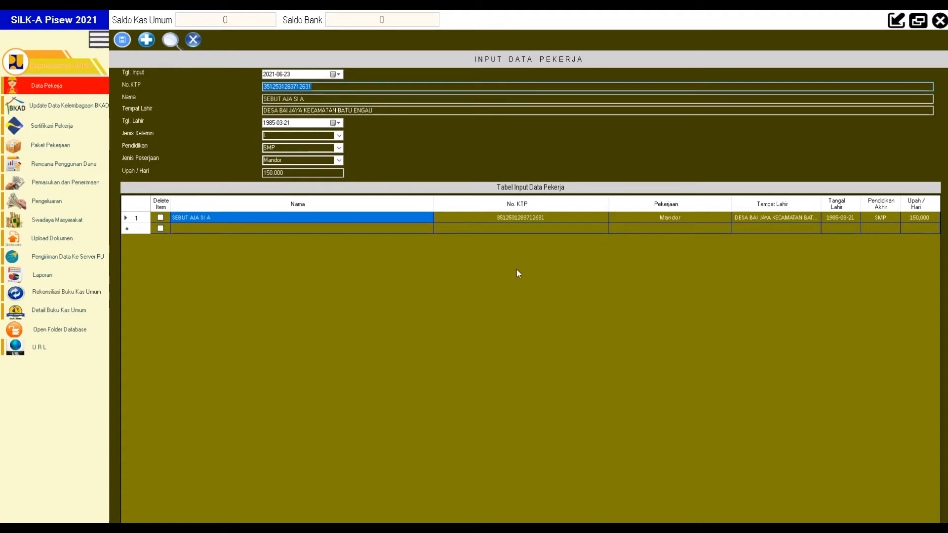
click(320, 86)
drag(320, 86, 247, 78)
click(179, 46)
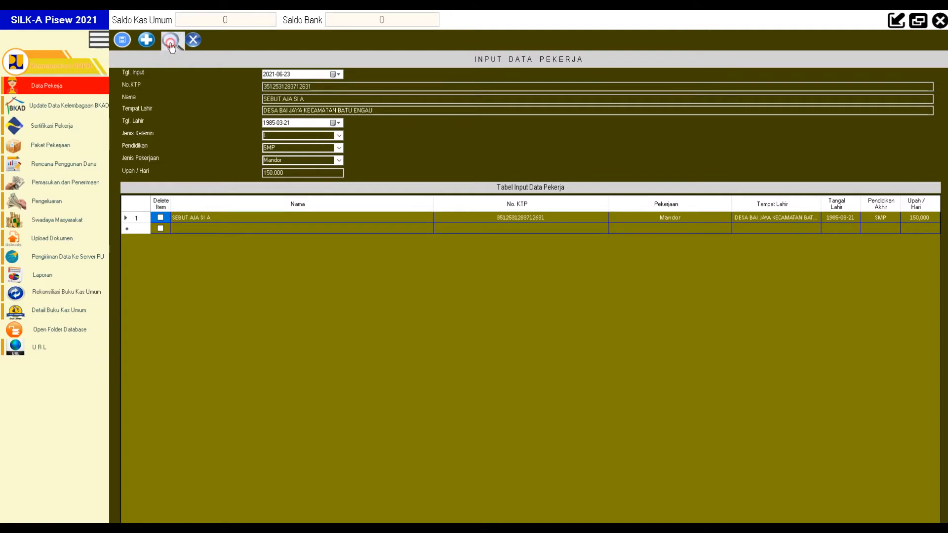
click(171, 44)
click(171, 44)
click(170, 44)
Step: Reopen the first worker's record, then clear the form for a new worker
click(183, 229)
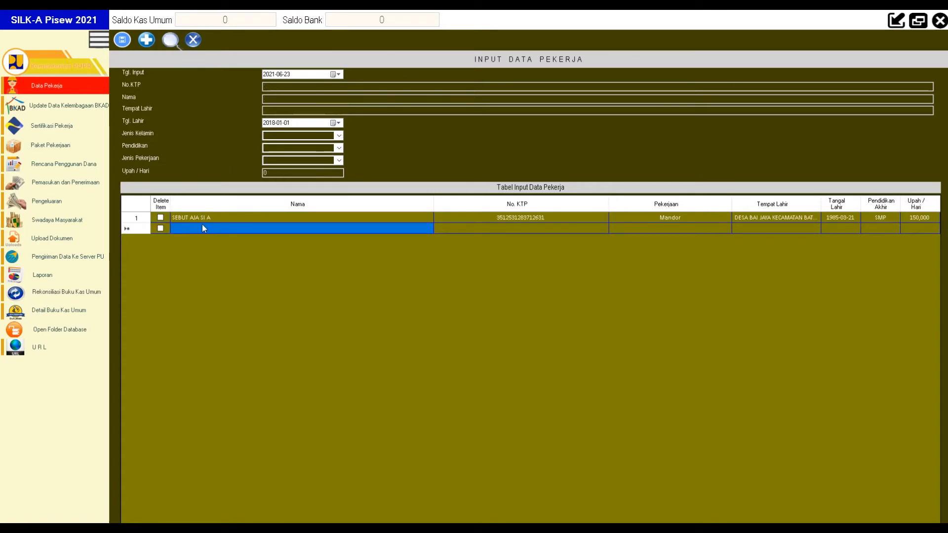
click(194, 218)
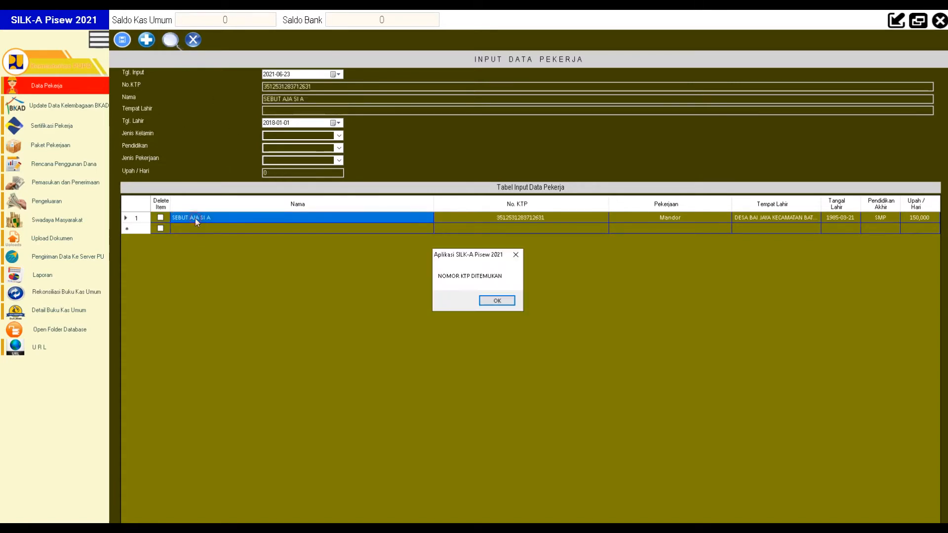
click(496, 303)
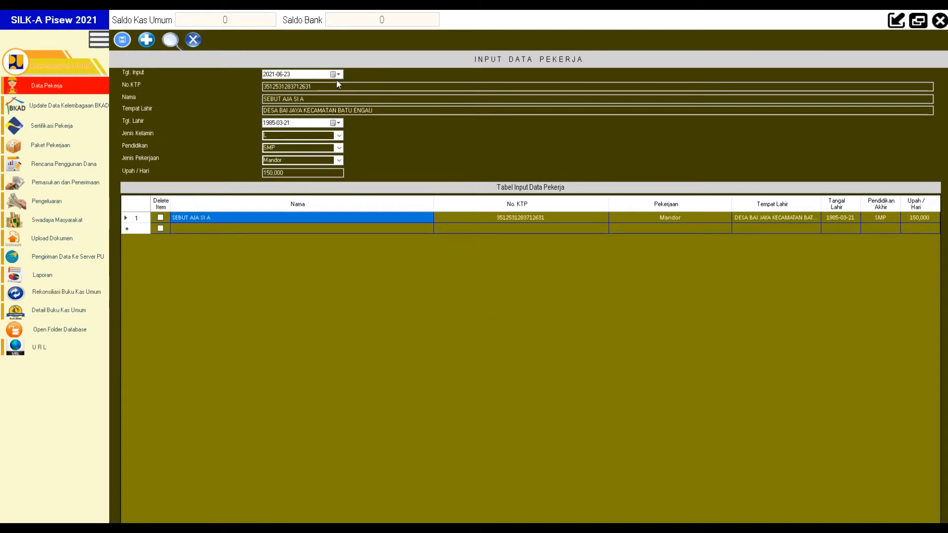
click(190, 229)
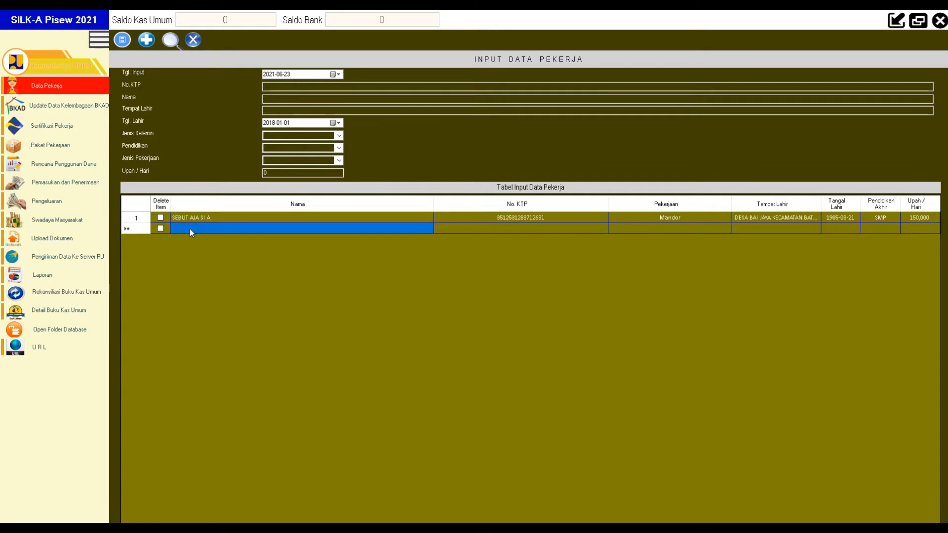
Step: Enter the second worker's KTP number, name and a Desa Langgai, Kecamatan Batu Engau birthplace
click(288, 84)
text(3566253725637278)
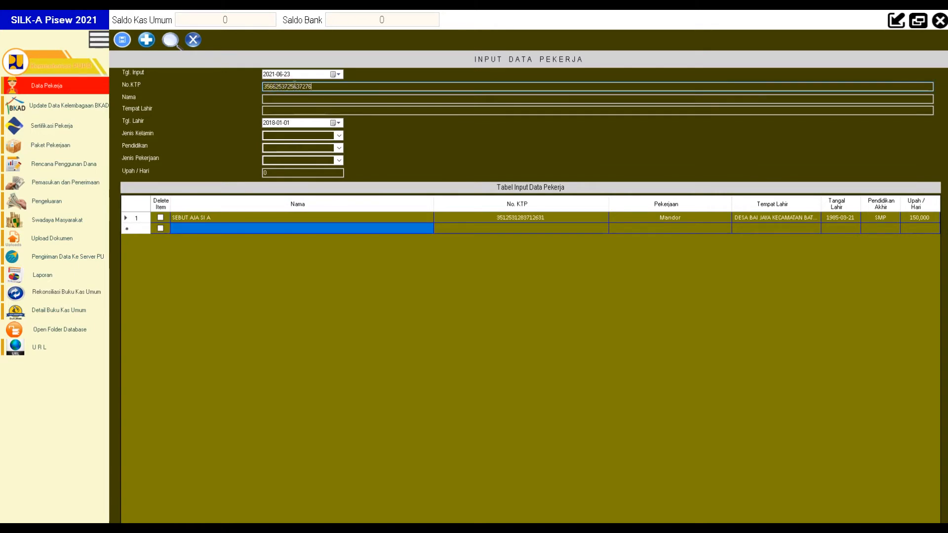
click(314, 98)
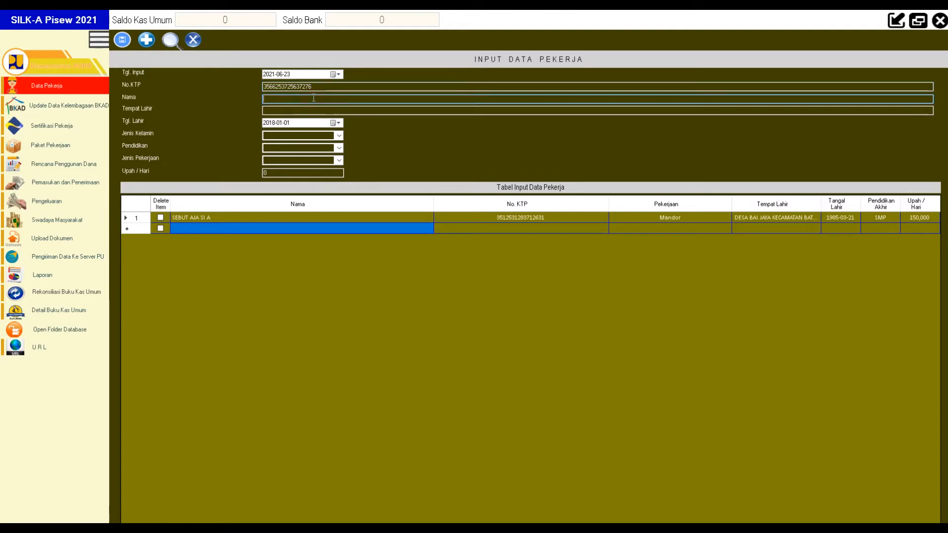
text(SEBUT AJA SI B)
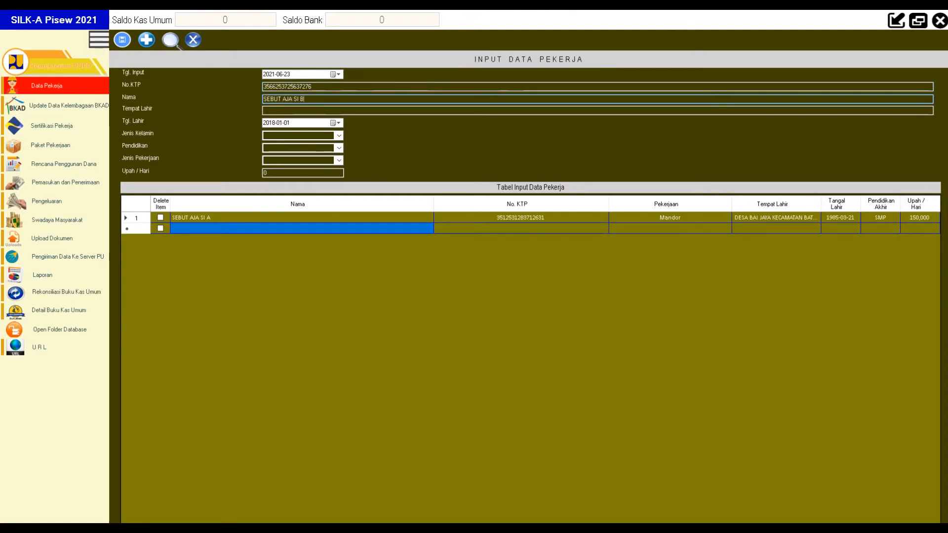
click(297, 109)
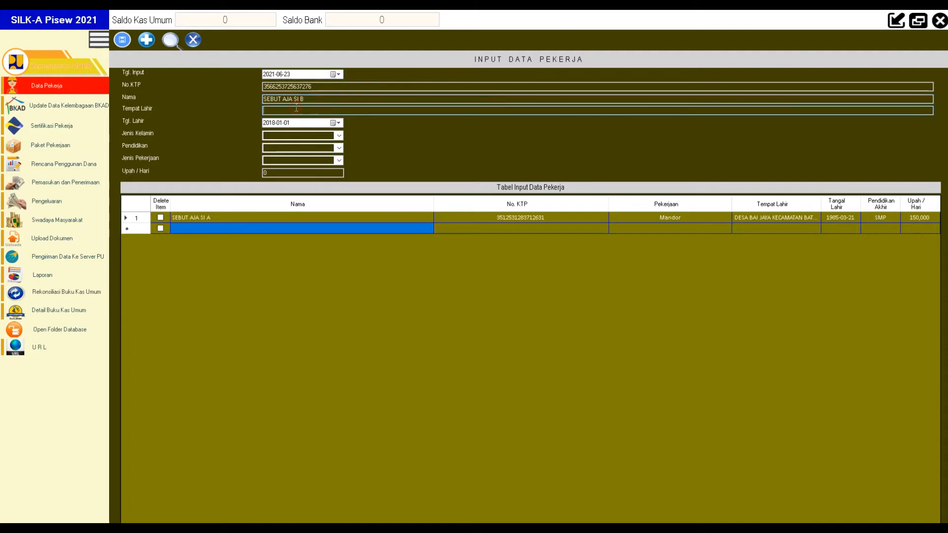
text(DESA LANGGAI)
text(KE)
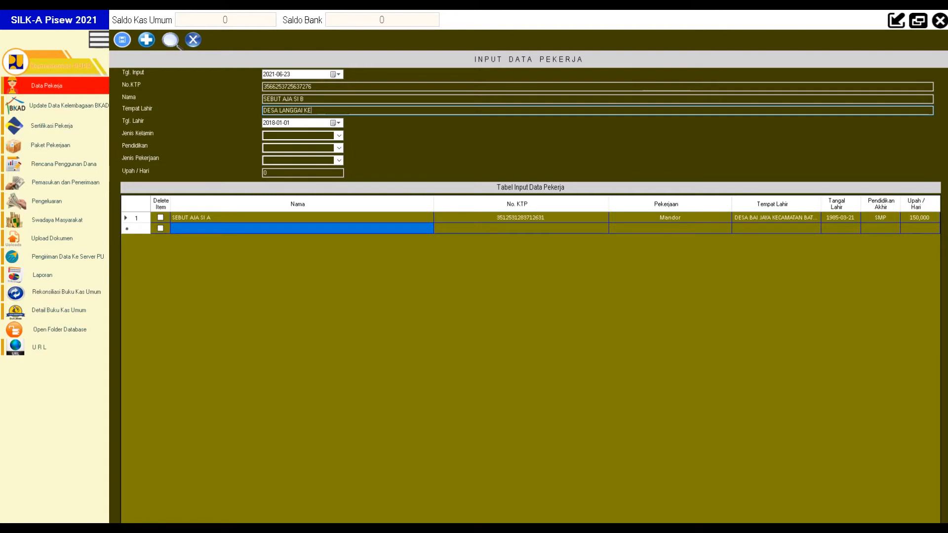
text(CAMATAN BATU ENGAU)
click(335, 123)
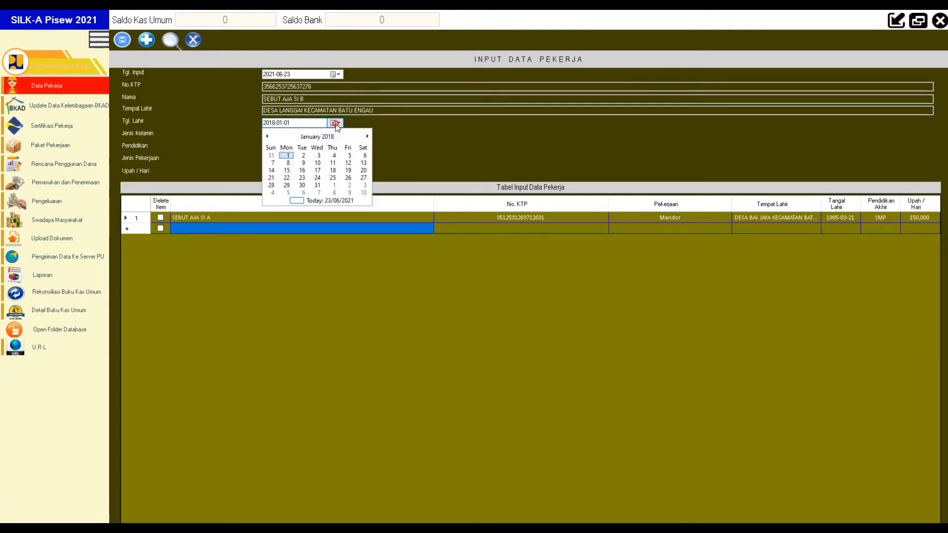
click(317, 137)
click(318, 137)
click(317, 137)
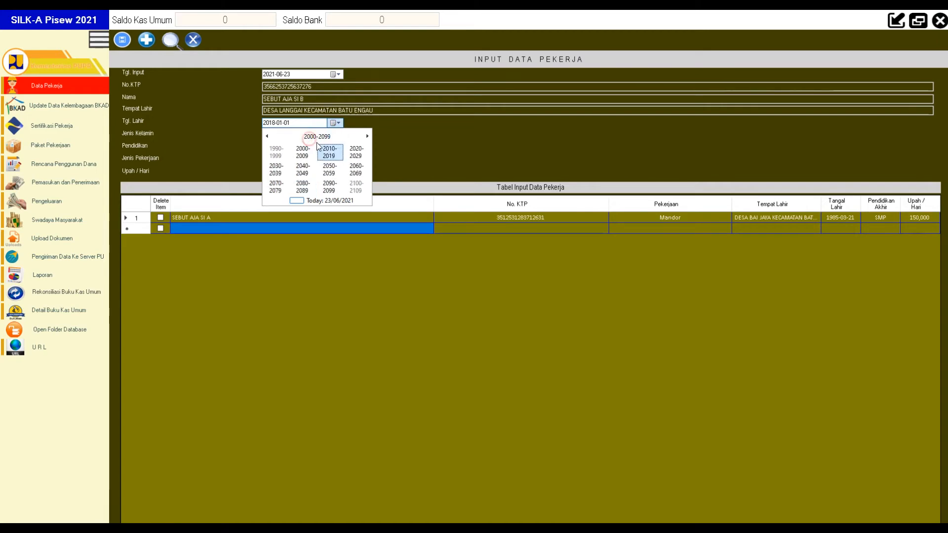
click(277, 151)
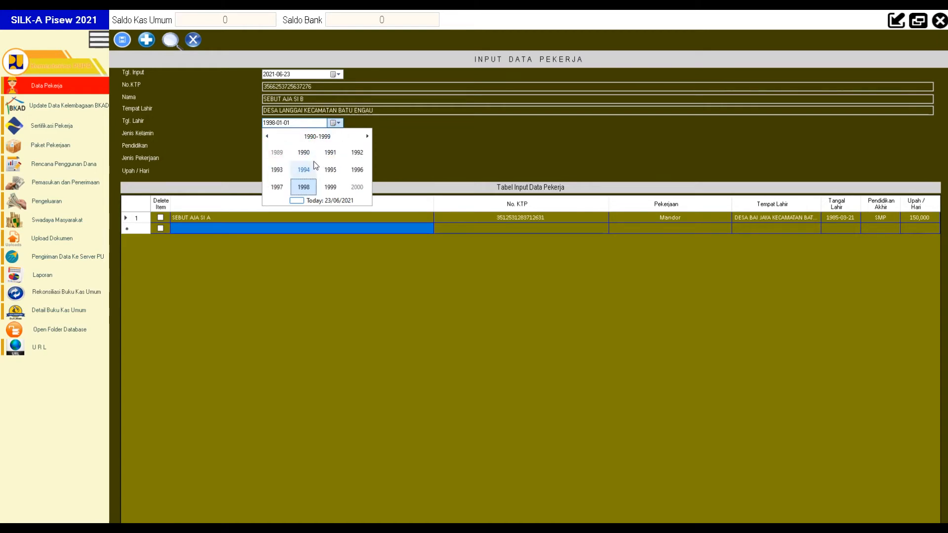
click(304, 152)
click(328, 153)
click(301, 170)
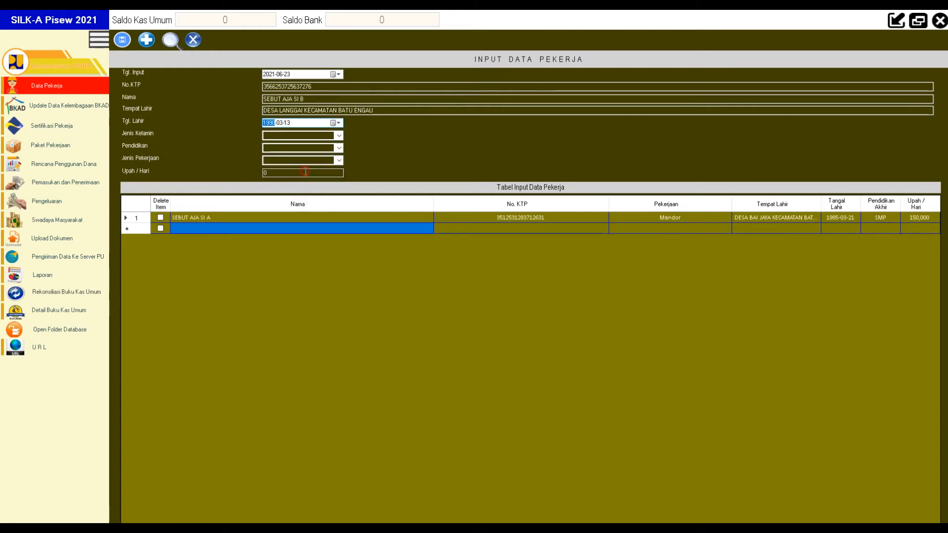
Step: Choose gender L, education SMP, job Tukang, enter the daily wage, and save the worker
click(340, 139)
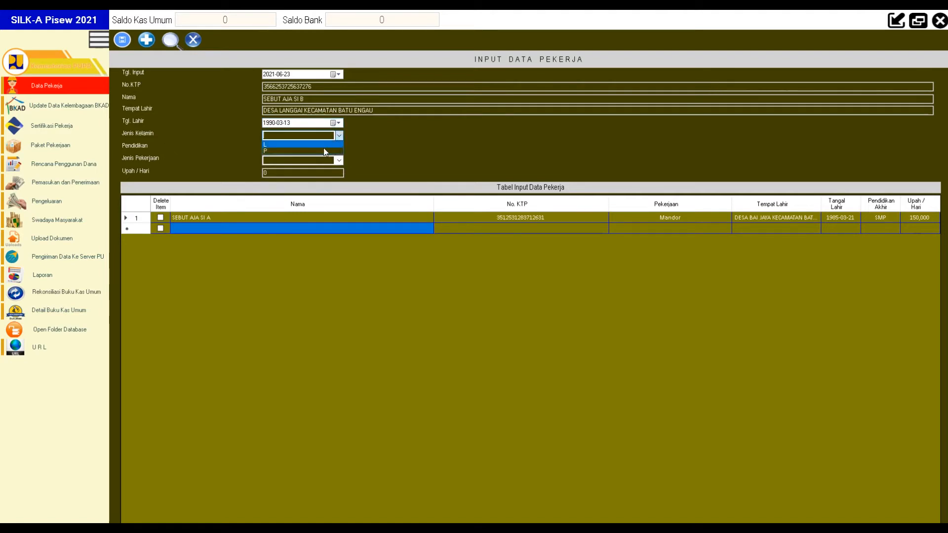
click(308, 146)
click(300, 151)
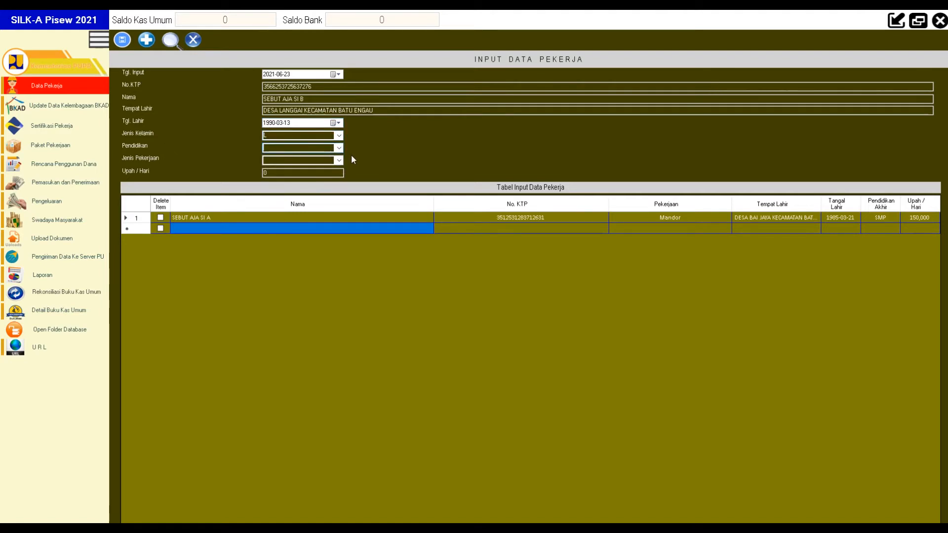
click(339, 148)
click(285, 164)
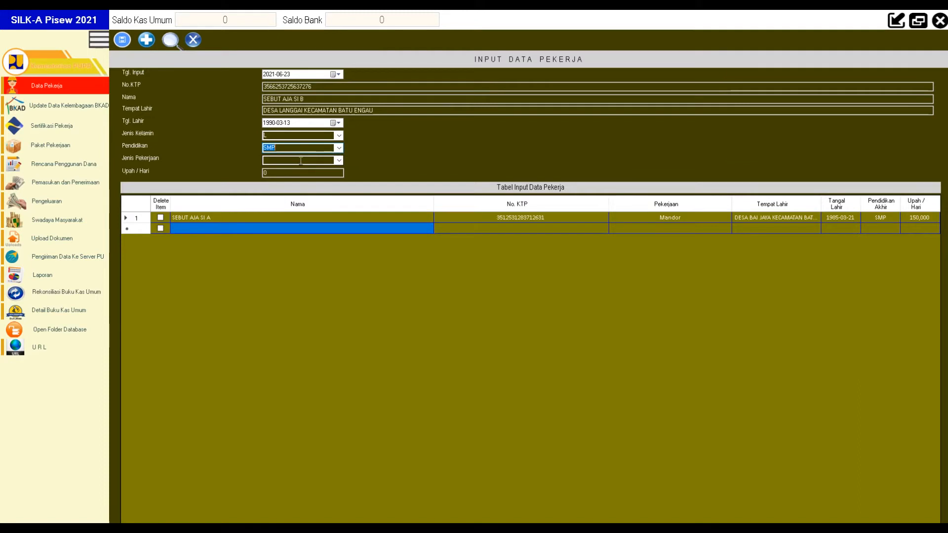
click(338, 161)
click(298, 176)
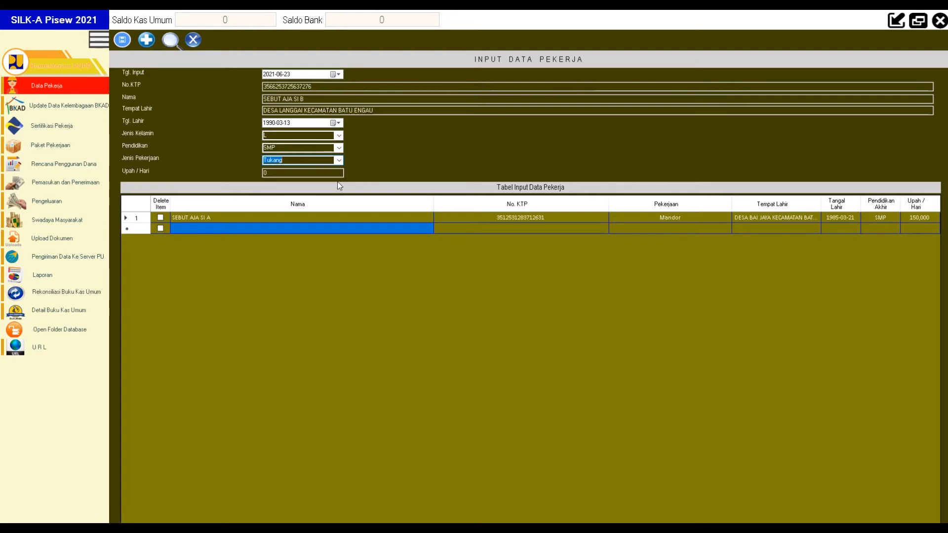
click(273, 173)
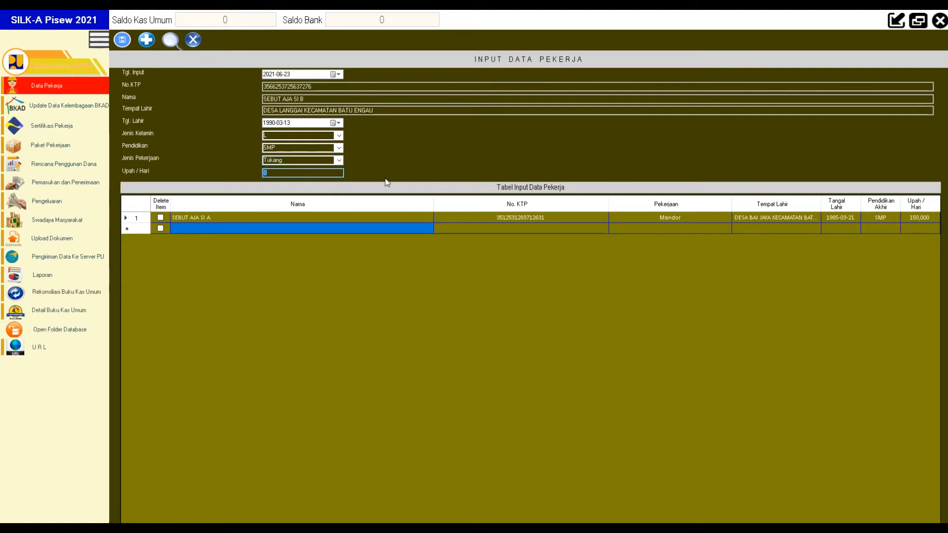
text(1,500)
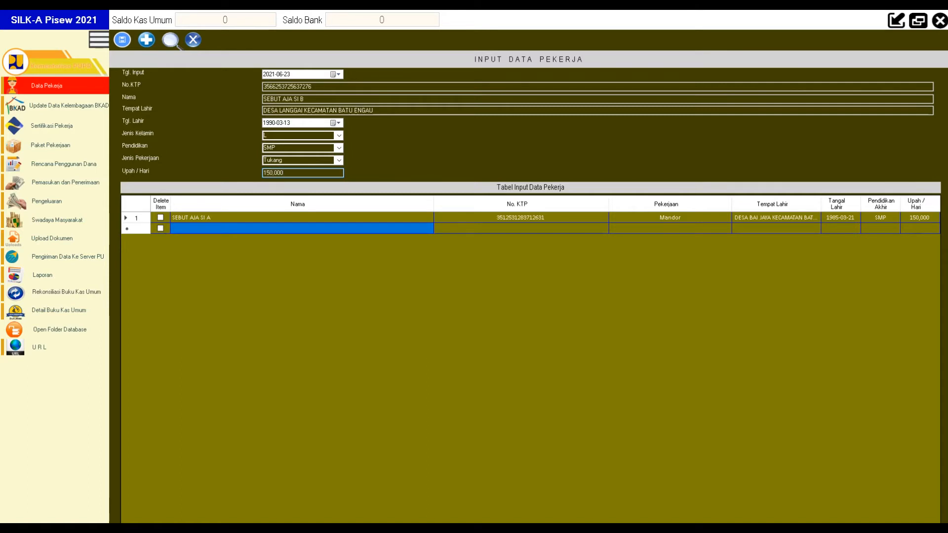
click(122, 44)
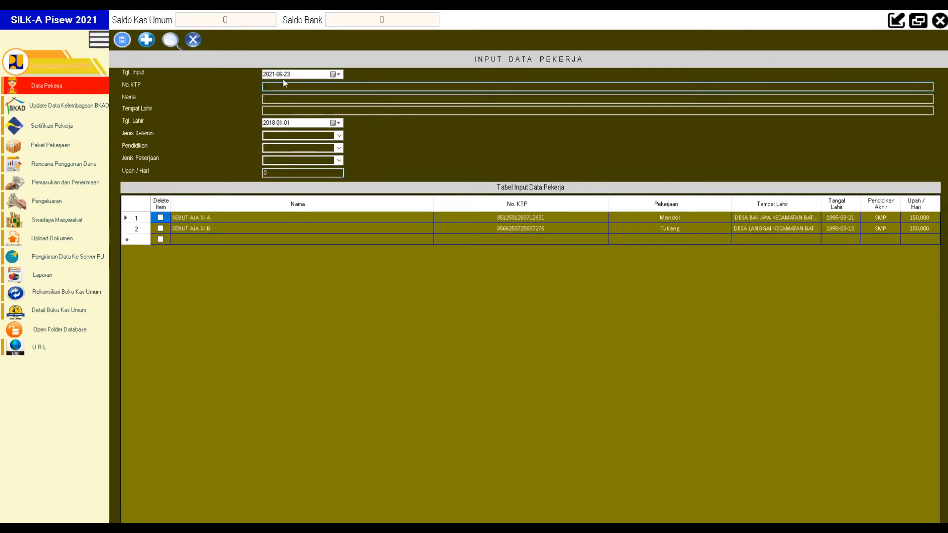
click(310, 227)
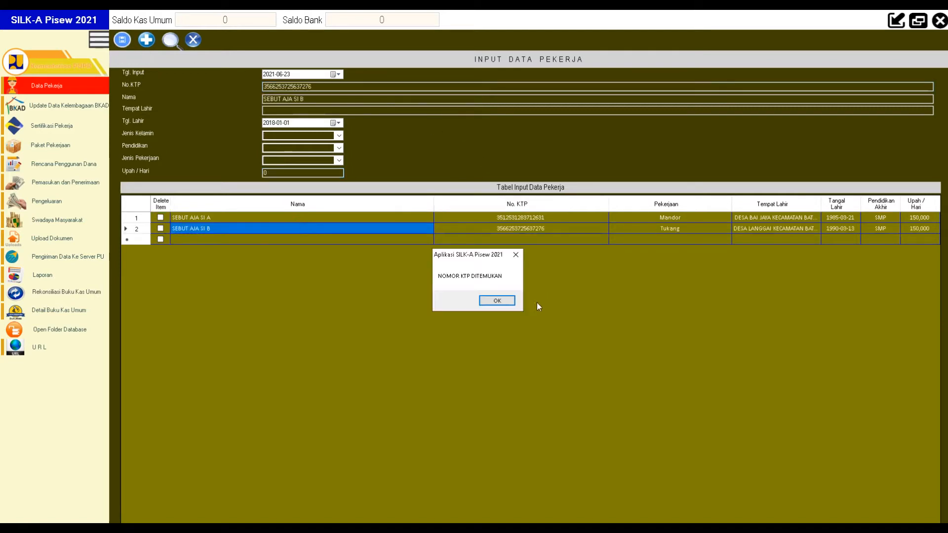
click(487, 302)
click(271, 217)
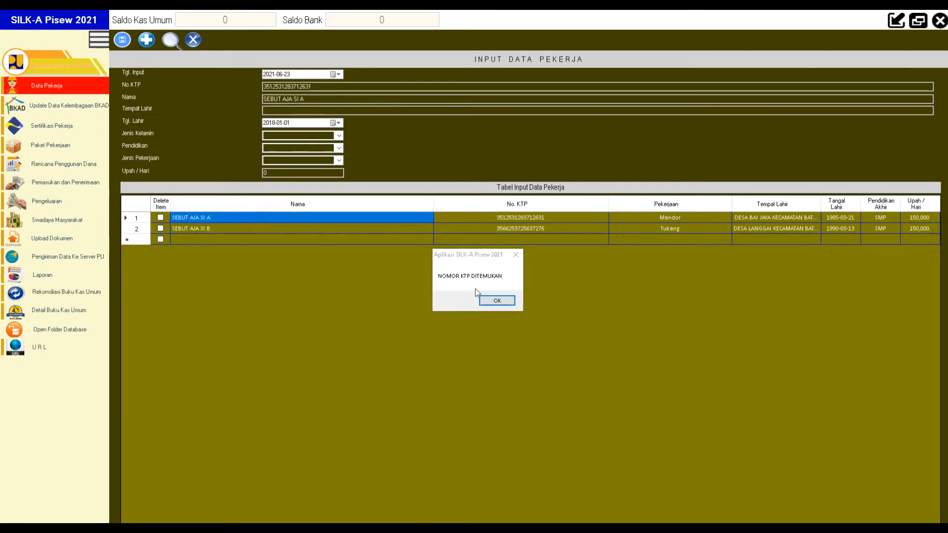
click(484, 298)
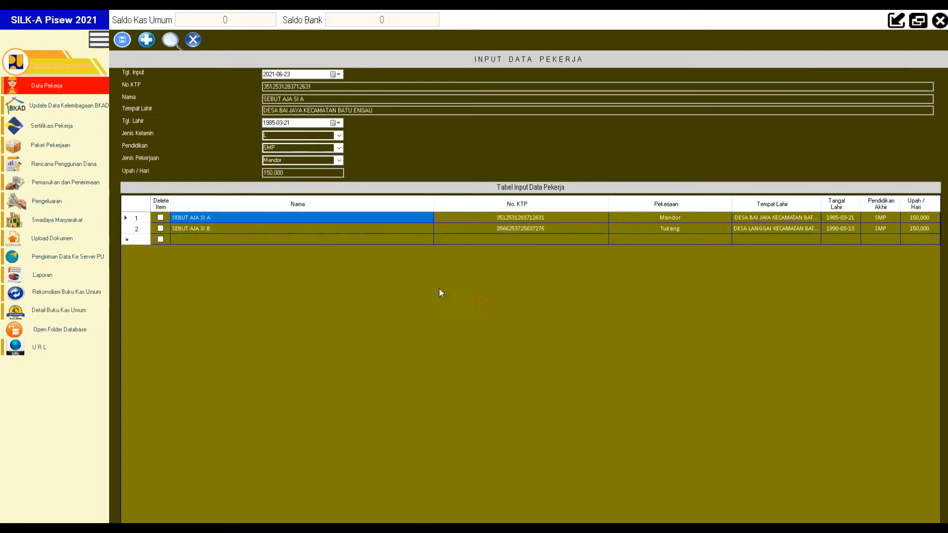
click(223, 239)
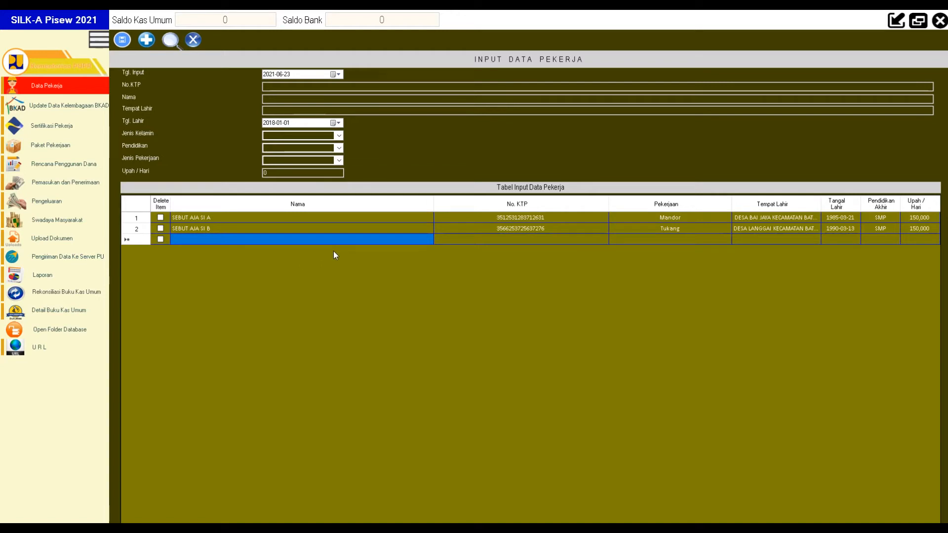
click(299, 219)
click(497, 300)
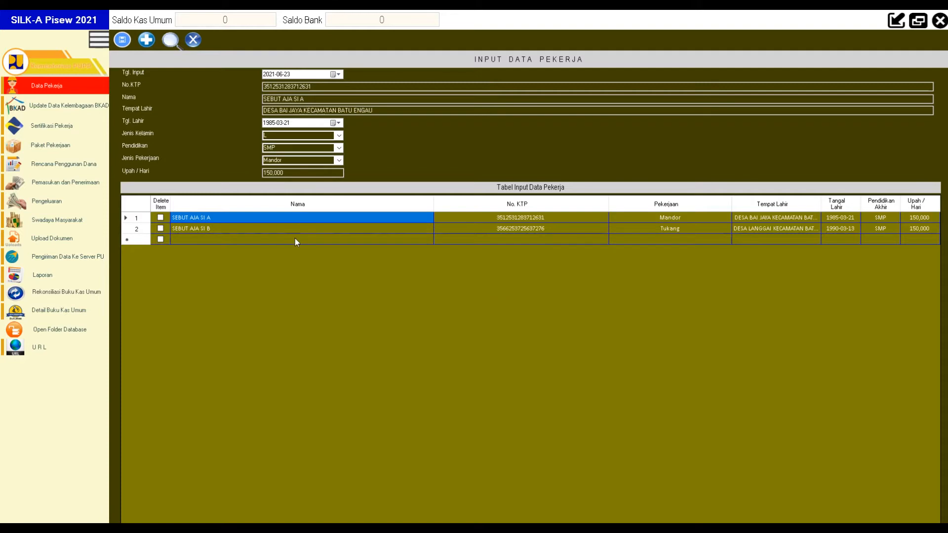
click(272, 239)
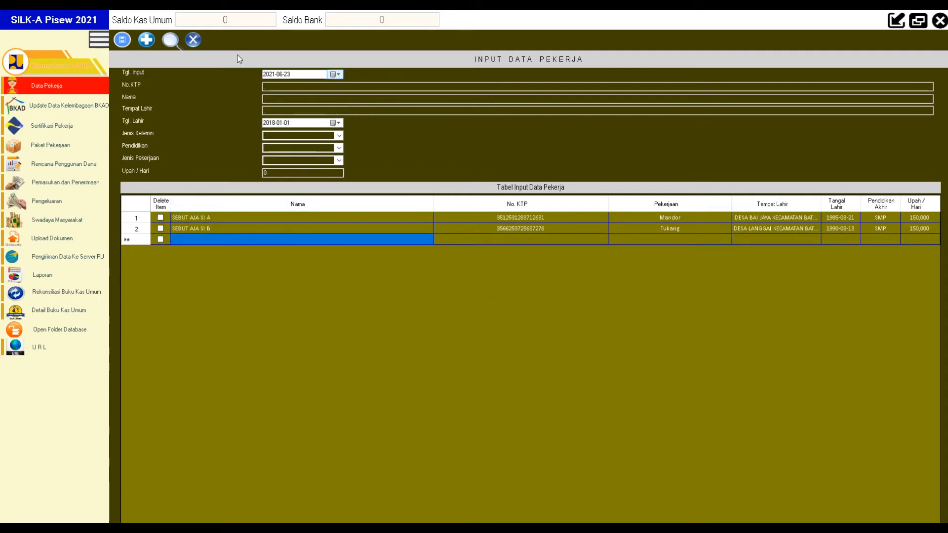
click(193, 39)
click(231, 239)
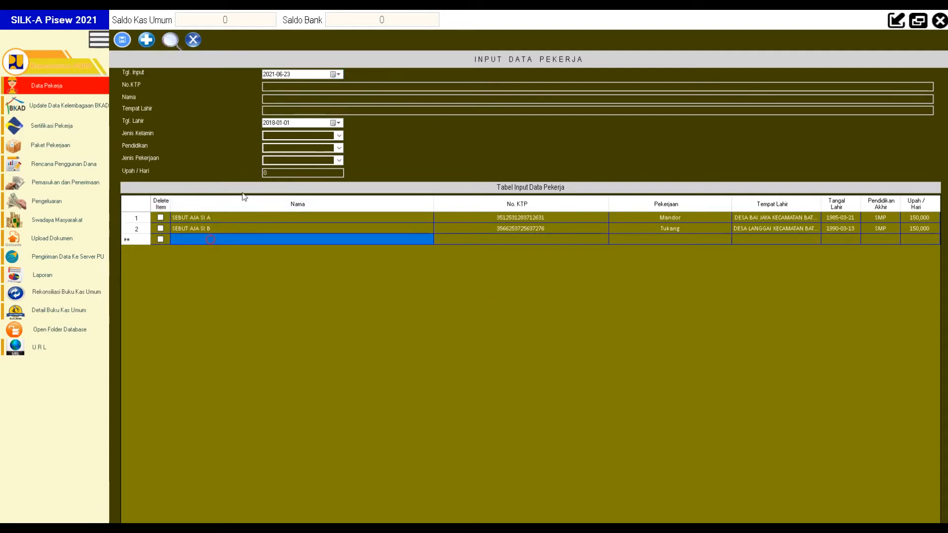
click(320, 87)
text(2783763246723764)
key(Tab)
text(SEBUT AJA)
key(Tab)
text(DESA BAI)
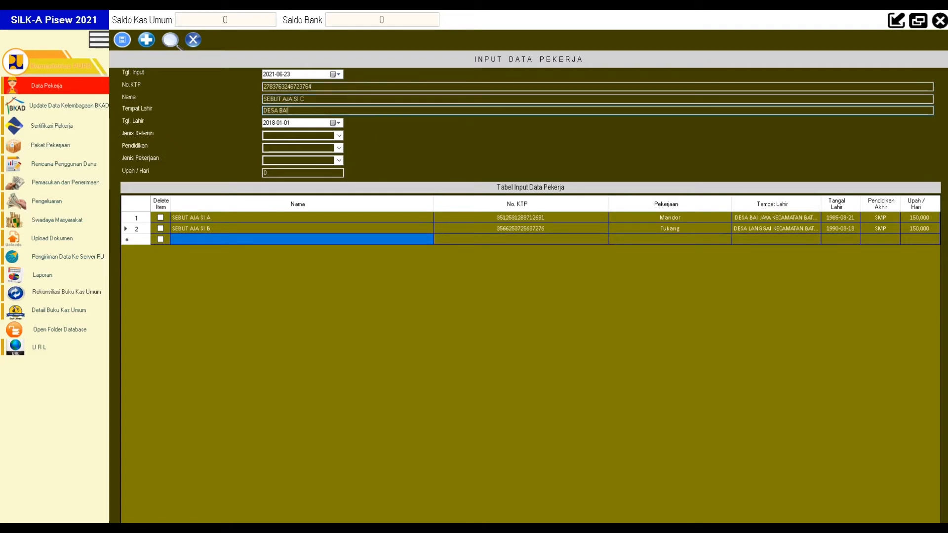
text( JAYA KECAMATAN BATU ENGAU)
click(335, 123)
click(317, 136)
click(282, 152)
click(282, 151)
click(282, 149)
click(304, 169)
click(330, 170)
click(321, 184)
Step: Set this worker to gender L, education SMA, job Tukang, wage 150,000, and save
click(339, 136)
click(310, 144)
click(339, 148)
click(316, 169)
click(339, 160)
click(306, 173)
text(150,000)
click(122, 42)
click(285, 251)
click(306, 87)
text(3712642376437264)
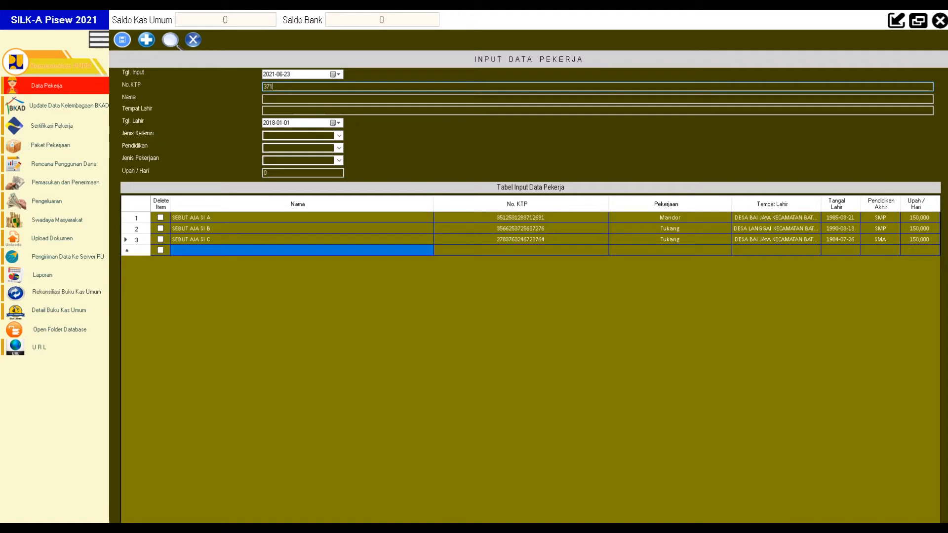
click(312, 101)
text(SEBUT AJA SI)
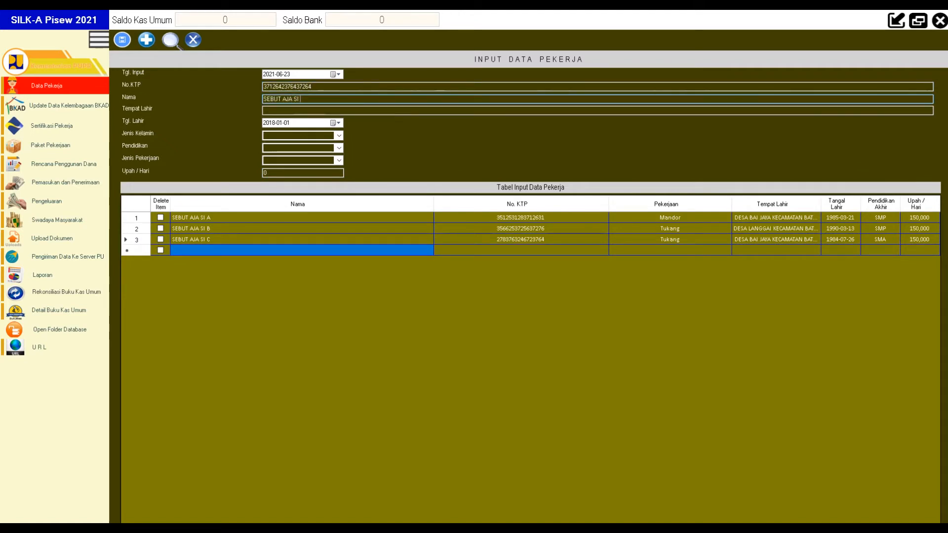
key(Tab)
text(DESA BAI JAYA KECAMATAN BATU ENGAU)
click(336, 123)
click(317, 136)
click(266, 136)
click(266, 136)
click(267, 136)
click(310, 136)
click(267, 137)
click(267, 136)
click(277, 154)
click(331, 186)
click(332, 185)
Step: Make the fourth worker L, SMA, Tukang at 150,000 per day and save the record
key(Tab)
click(339, 136)
click(296, 144)
click(339, 148)
click(301, 169)
click(338, 161)
click(299, 175)
click(296, 174)
text(150,000)
click(121, 43)
click(298, 87)
text(5343462374562378)
click(353, 99)
text(SEBUT AJA SI E)
click(326, 111)
text(DESA LANGGAI KECAMATAN BATU ENGAU)
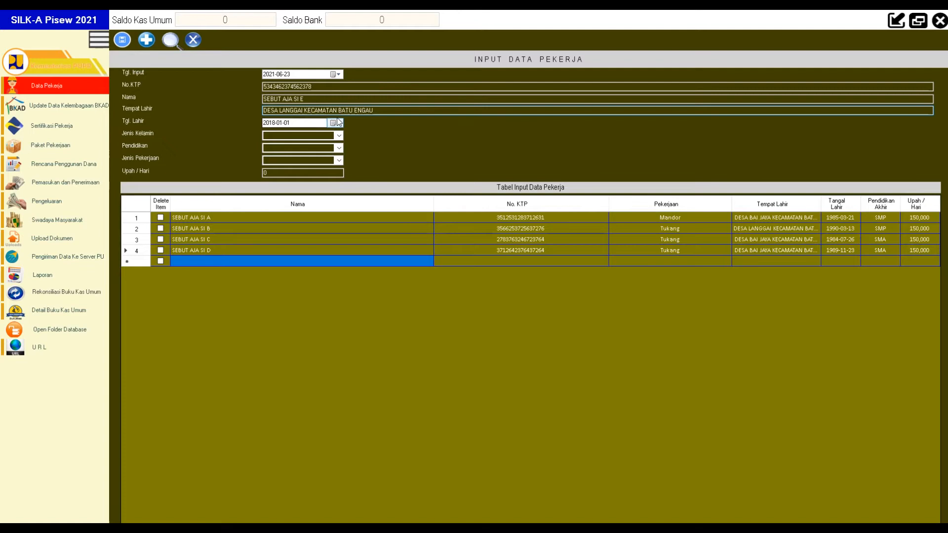
click(337, 123)
click(318, 137)
click(318, 137)
click(318, 137)
click(277, 154)
click(303, 155)
click(331, 188)
click(300, 195)
Step: Set the fifth worker to L, SD, Pekerja at 120,000 per day and save
click(338, 135)
click(317, 147)
click(338, 149)
click(334, 157)
click(339, 161)
click(324, 183)
click(301, 173)
text(120000)
click(121, 41)
click(209, 274)
click(321, 88)
text(6756127563127381)
click(303, 101)
text(SEBUT SI F)
key(Tab)
text(DESA LANGGAI KECAMATAN BATU )
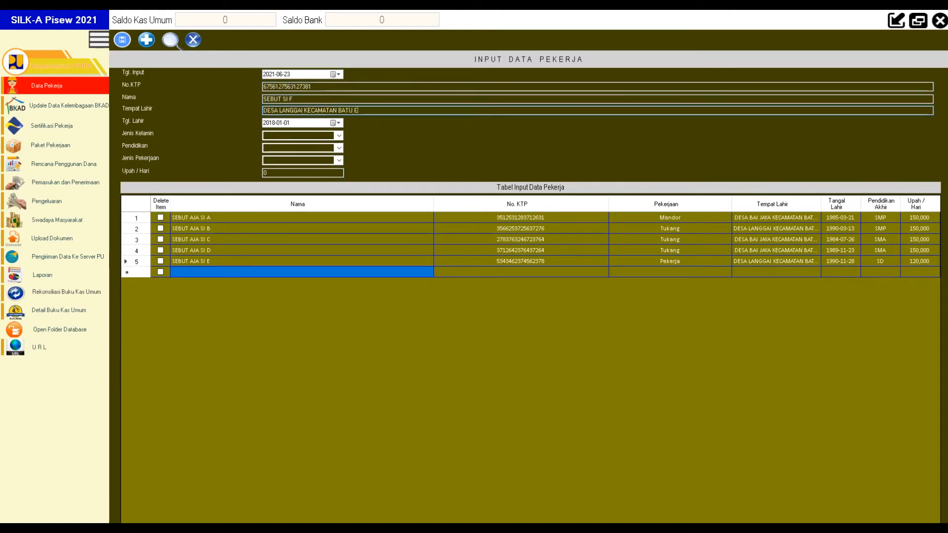
text(ENGAU)
click(337, 123)
double_click(322, 137)
triple_click(267, 138)
click(328, 186)
click(328, 169)
click(321, 185)
Step: Set the sixth worker to P, SD, Pekerja at 120,000 per day and save
click(338, 136)
click(326, 151)
click(298, 148)
click(291, 157)
click(314, 160)
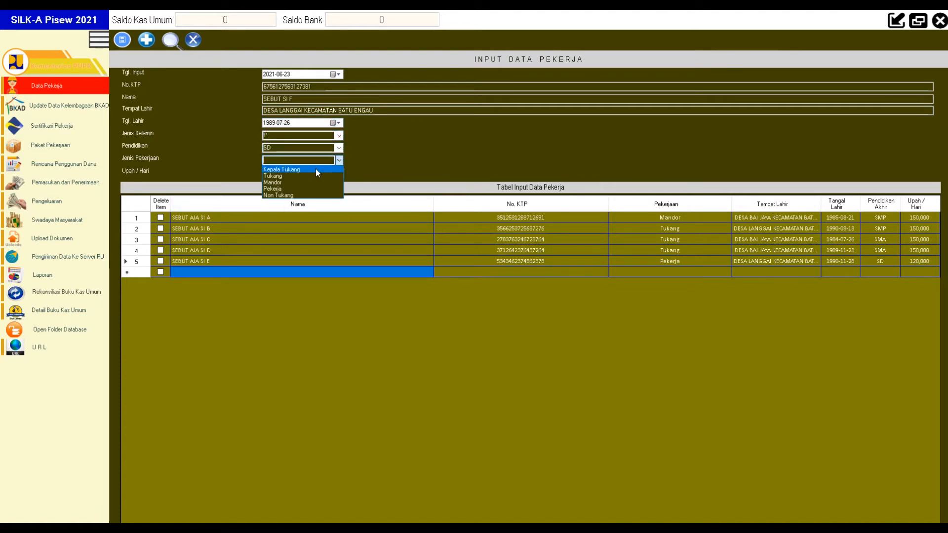
click(316, 189)
click(325, 172)
text(120000)
click(122, 40)
click(320, 86)
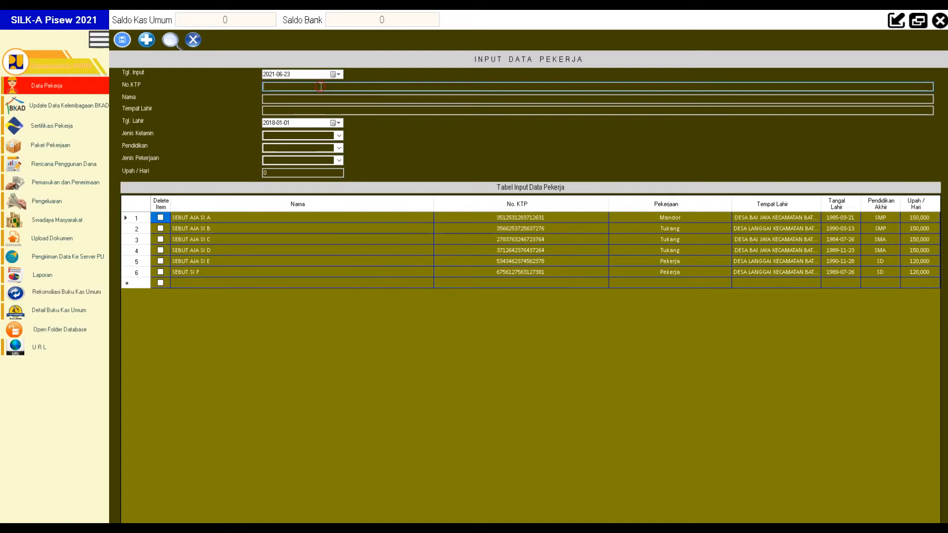
click(274, 283)
click(296, 87)
text(3726351237128738)
key(Tab)
text(SEBUT AJA)
key(Tab)
text(DESA BAI JAYA KECAMATAN BATU ENGAU)
click(337, 123)
click(317, 166)
click(341, 124)
click(317, 137)
click(317, 137)
click(317, 137)
click(269, 136)
click(305, 188)
click(303, 156)
click(330, 169)
click(319, 170)
Step: Set the seventh worker to L, SD, Pekerja at 120,000 per day and save
click(339, 136)
click(324, 143)
click(339, 148)
click(308, 156)
click(339, 161)
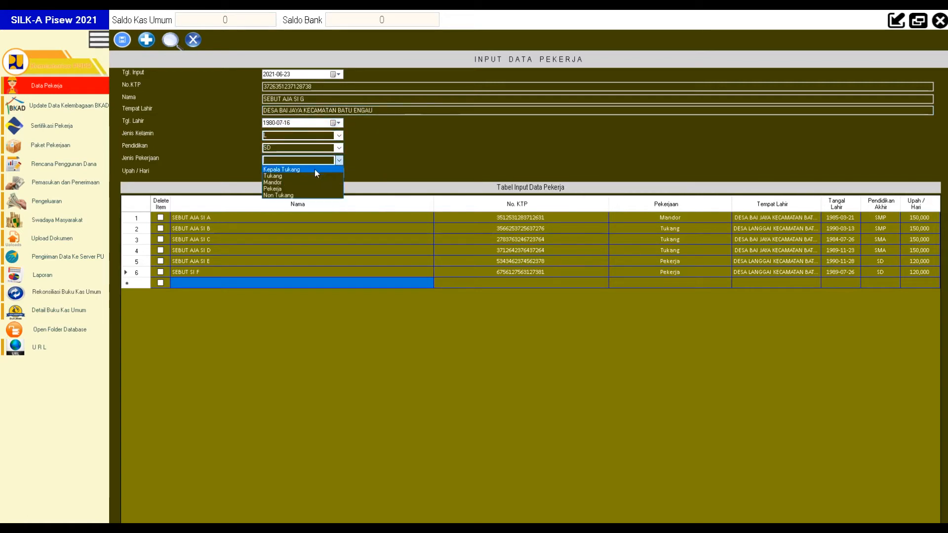
click(301, 189)
text(120000)
click(122, 39)
click(292, 87)
text(6534235674623467)
key(Tab)
text(SEBUT AJA SI H)
key(Tab)
text(DESA BAI JAYA)
click(335, 123)
double_click(317, 137)
click(268, 137)
click(267, 137)
click(267, 136)
click(302, 169)
click(328, 153)
click(317, 171)
Step: Make the eighth worker L, SD, Pekerja earning 120,000 a day and save
click(338, 136)
click(305, 147)
click(339, 148)
click(304, 156)
click(338, 161)
click(289, 188)
key(Tab)
text(120000)
click(122, 40)
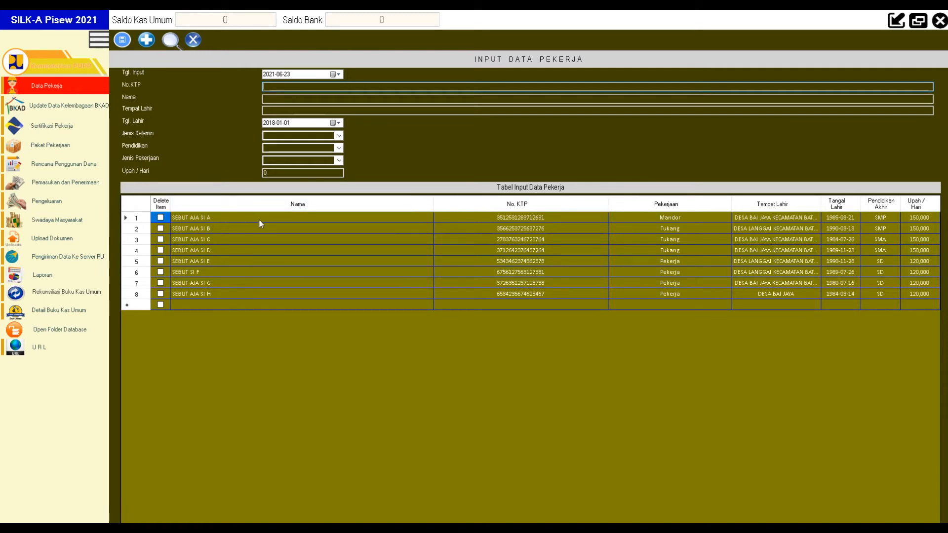
Step: Correct the sixth worker's name by adding AJA, save it, and open Data Kelembagaan BKAD
double_click(194, 274)
click(496, 301)
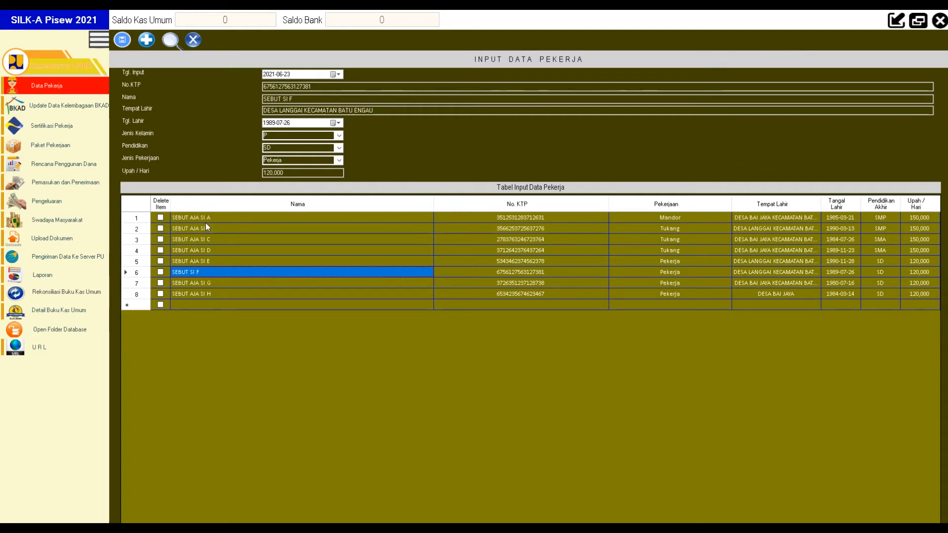
double_click(188, 270)
key(Return)
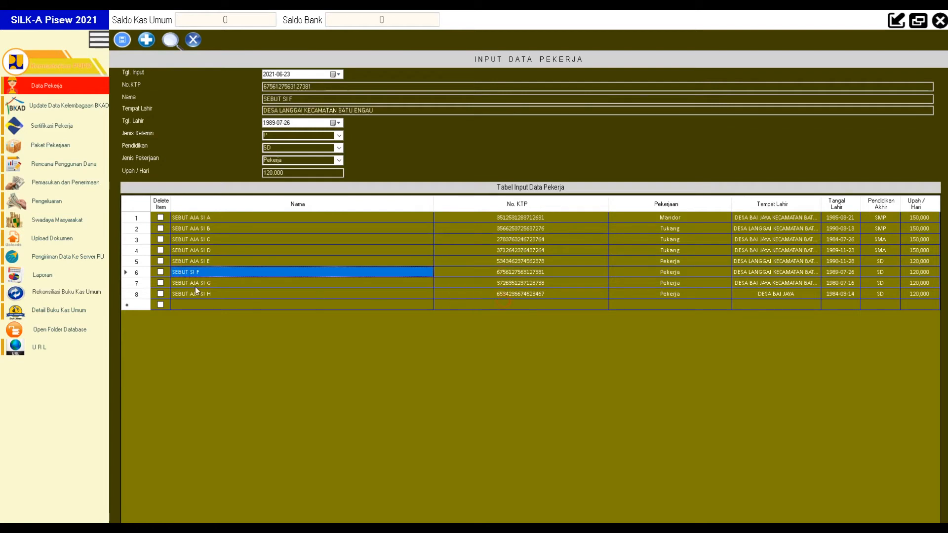
click(279, 100)
text(AJA)
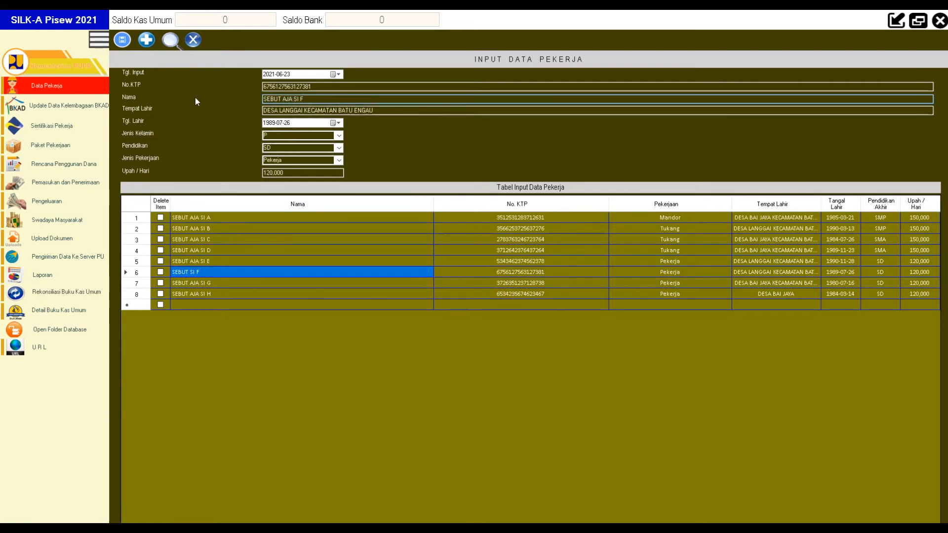
click(122, 39)
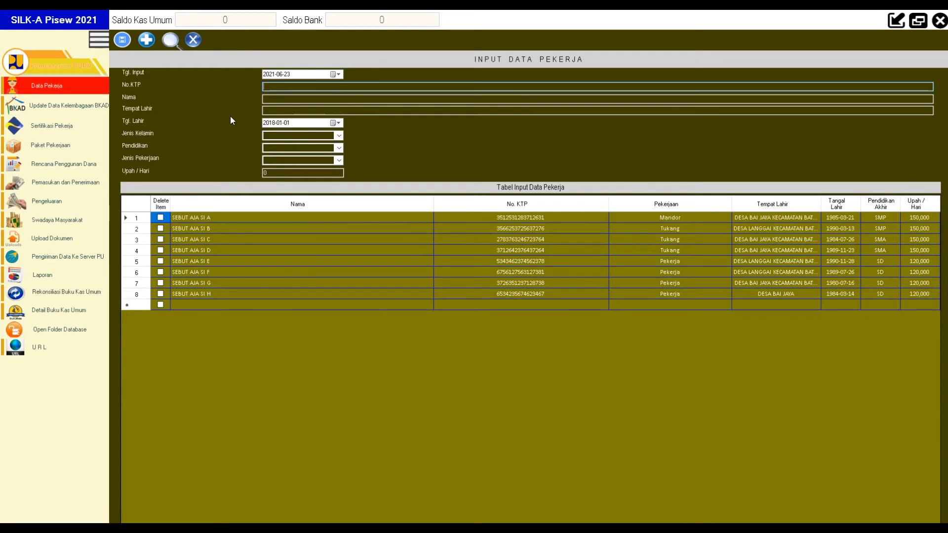
click(75, 117)
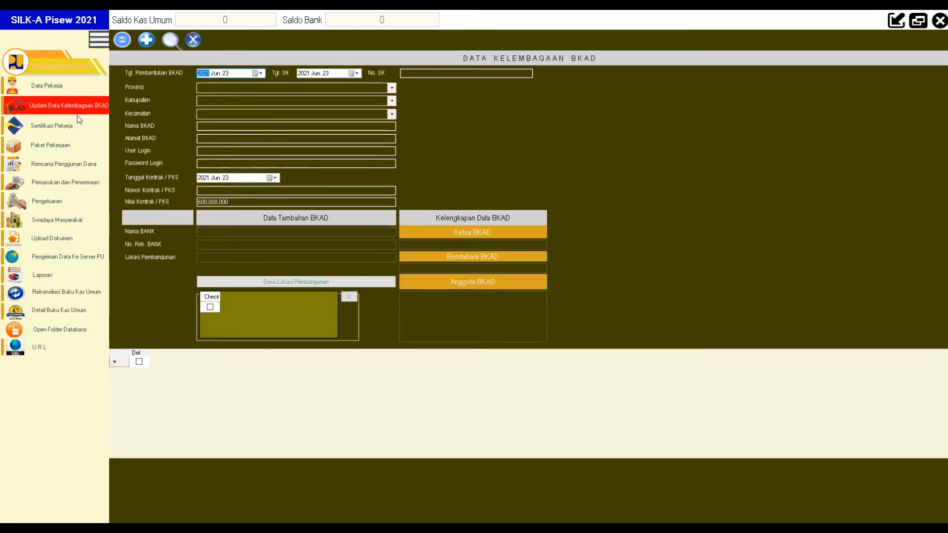
Step: Retrieve the saved BKAD records and load the BATU ENGAU row into the form
click(175, 43)
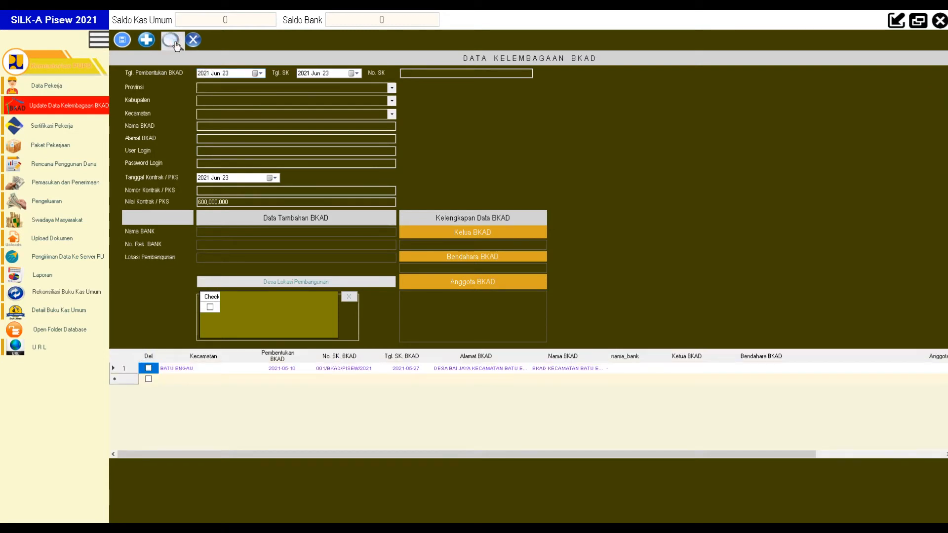
click(189, 371)
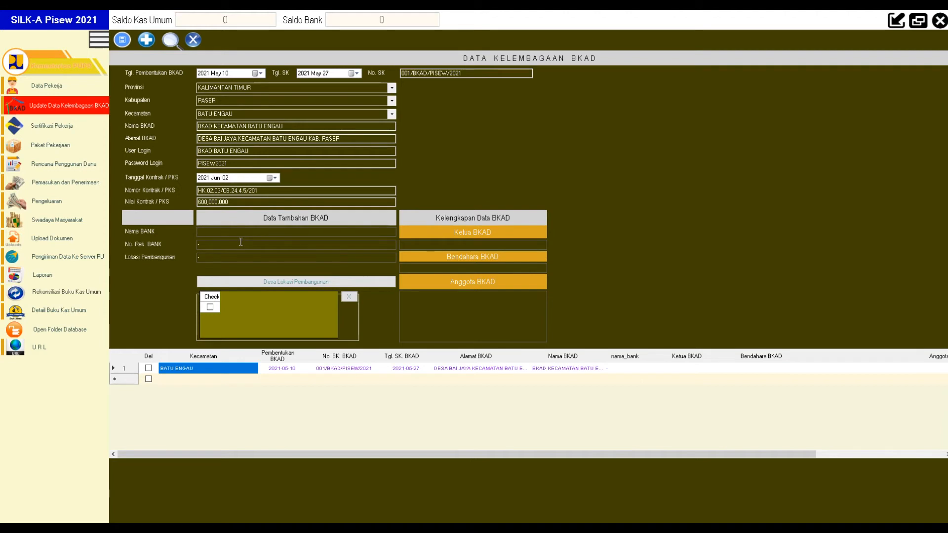
Step: Enter BANK KALTIMTARA as the bank name and fill in the bank account number
text(BANK KA)
text(LTIMTARA)
click(243, 243)
Step: Tick BAI JAYA as the Desa Lokasi Pembangunan for the BKAD record
click(293, 284)
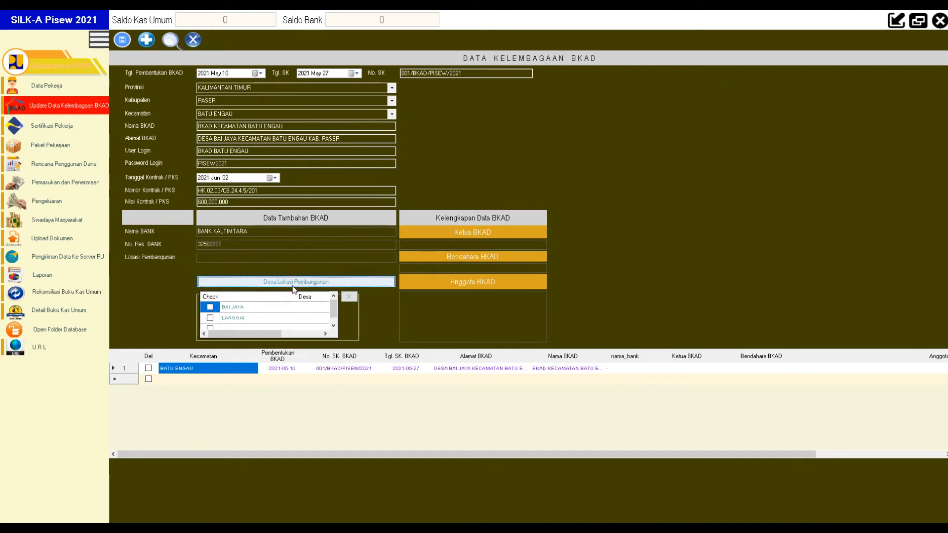
click(210, 307)
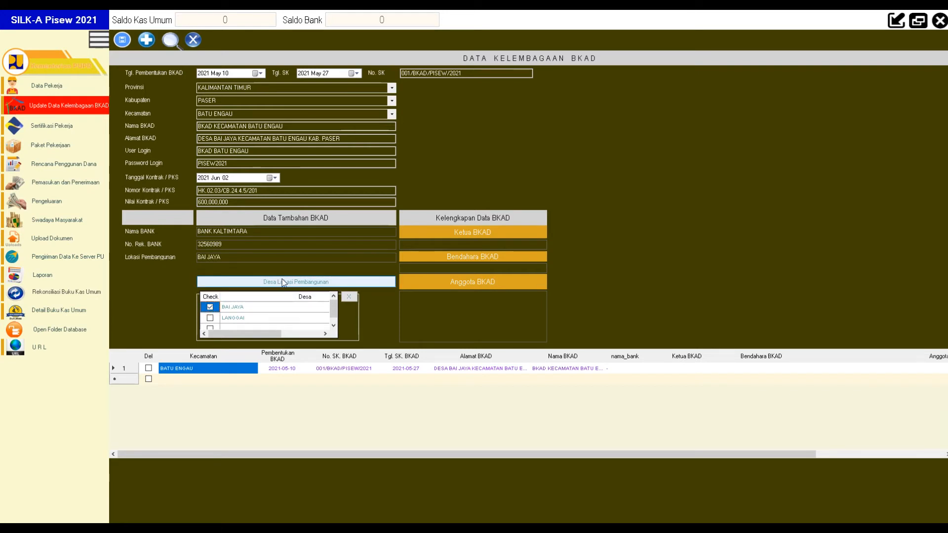
click(477, 245)
click(349, 297)
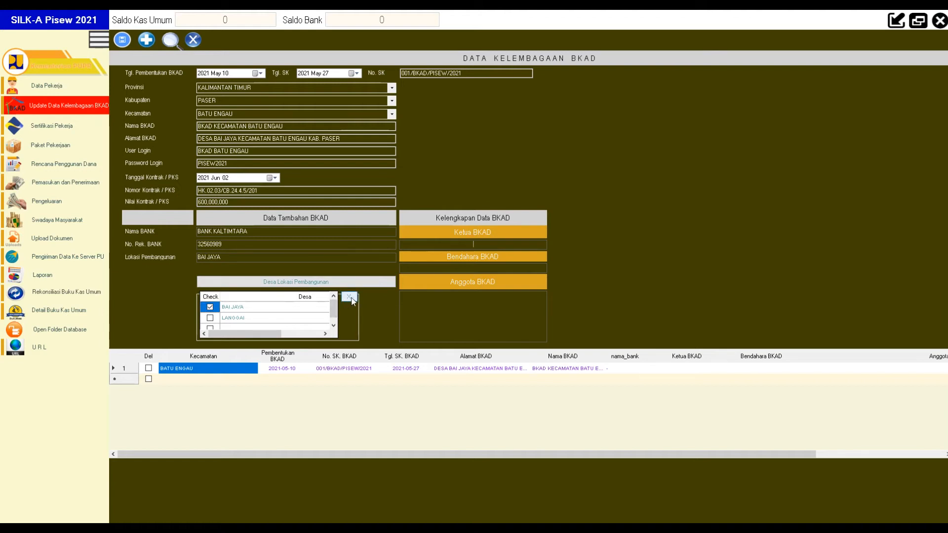
Step: Enter KETUA BKAD as the chair and BENDAHARA BKAD as the treasurer
click(479, 246)
text(KETUA BKAD)
key(Tab)
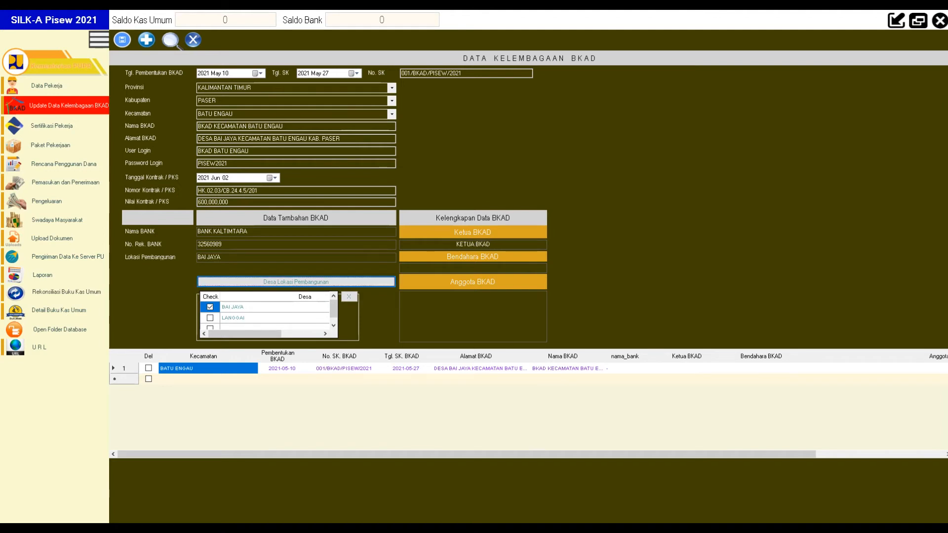
click(484, 268)
text(BENDAHARA BKAD)
Step: Enter the first member as '1. ANGGOTA BKAD A'
click(483, 298)
text(1. ANGGOR)
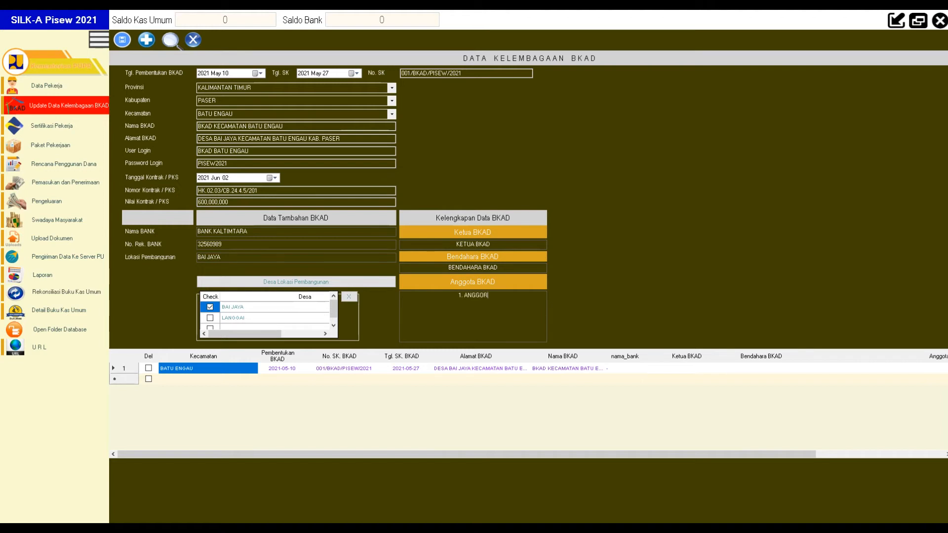
key(BackSpace)
text(OTA BKAD 1)
key(Return)
click(510, 298)
key(BackSpace)
text(A)
Step: Add members 2. ANGGOTA BKAD B, 3. ANGGOTA BKAD C, 4. ANGGOTA BKAD D and save
key(Down)
text(2. ANGGOTA BKAD B)
key(Return)
text(3. ANGGOTA BKA)
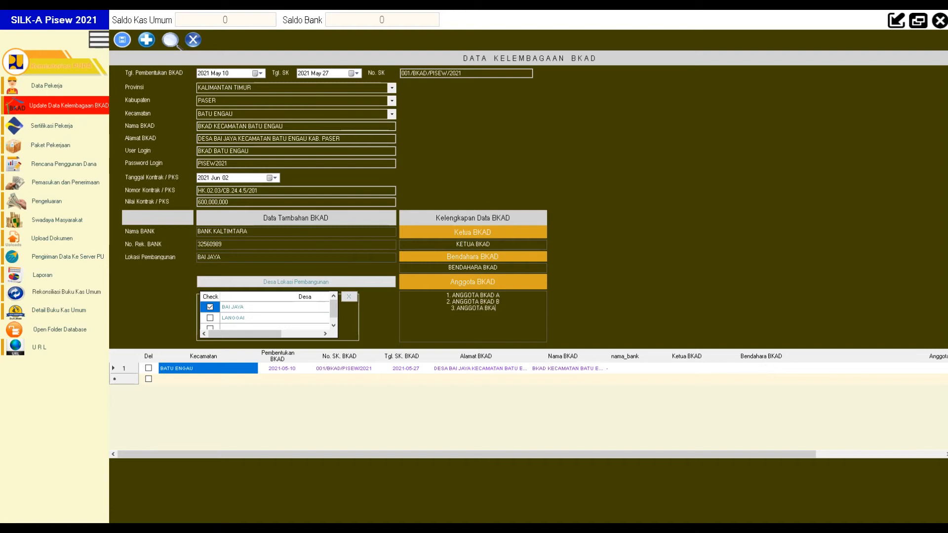
text(D C 4. ANGGOTA BKAD D)
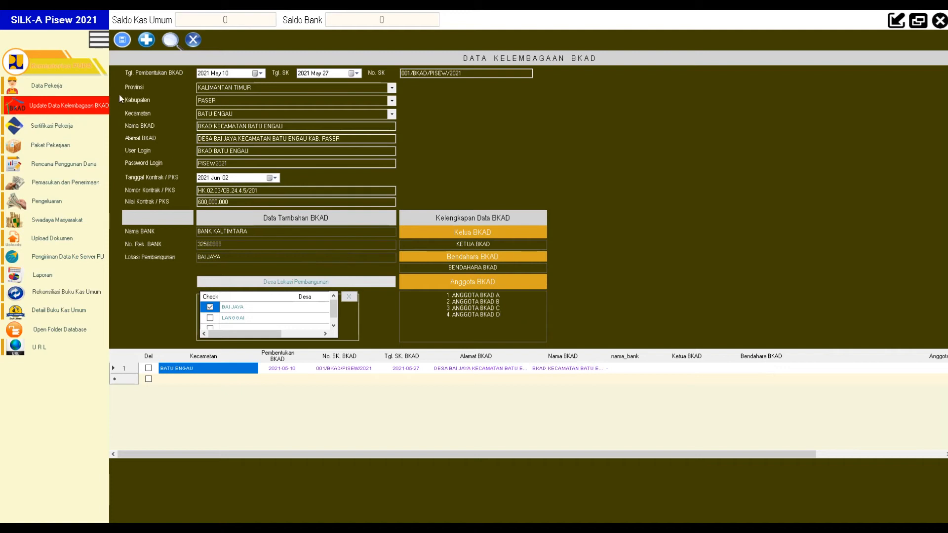
click(122, 42)
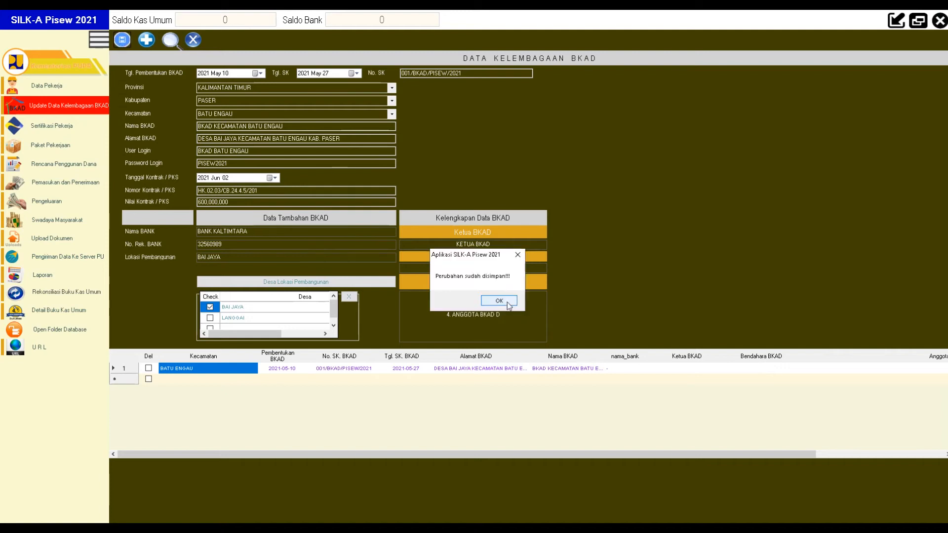
click(509, 302)
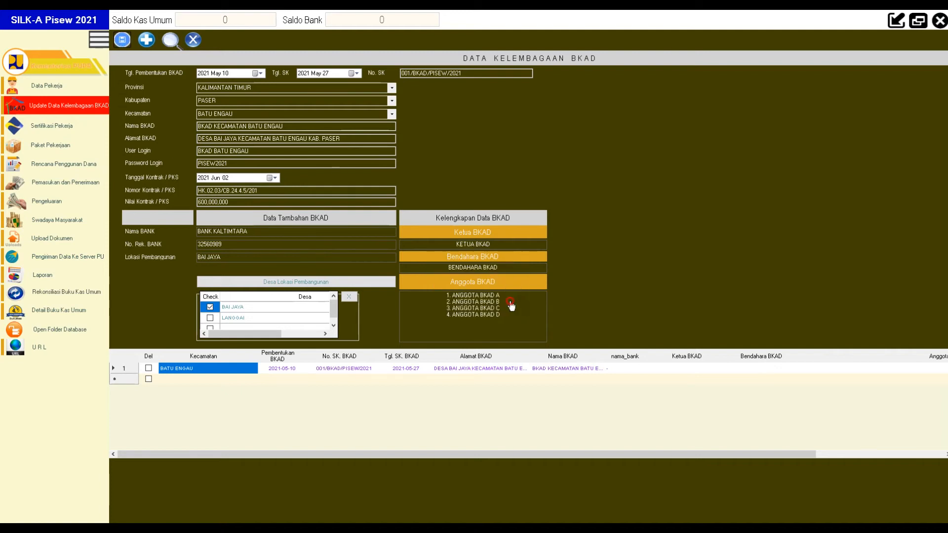
Step: Review the saved BATU ENGAU bank and committee details, then close the BKAD form
click(181, 369)
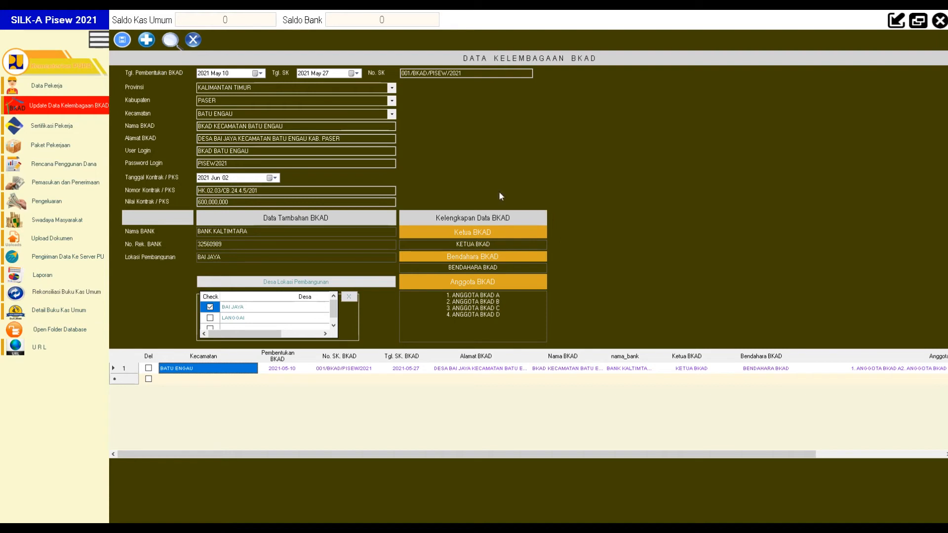
click(194, 40)
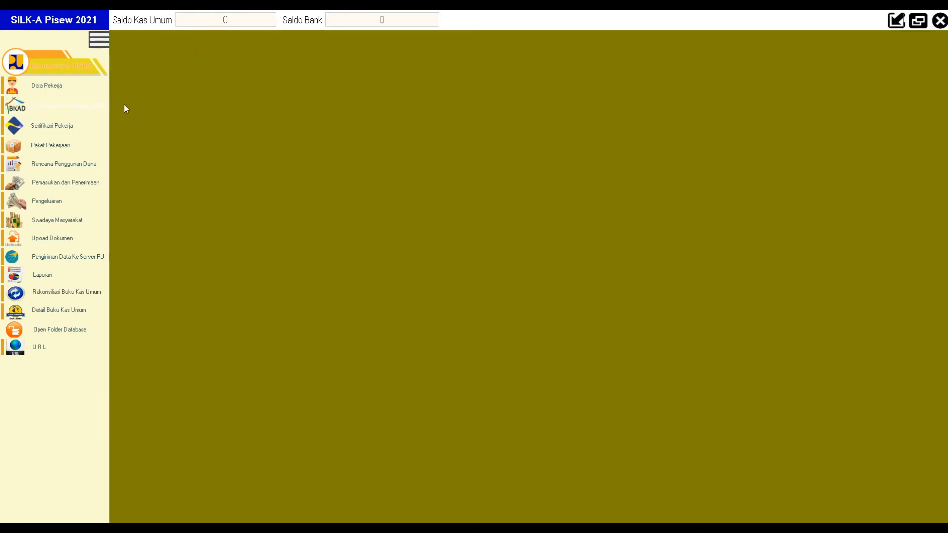
Step: Open Sertifikasi Pekerja and load the second worker, dismissing the Image tidak ada notice
click(58, 129)
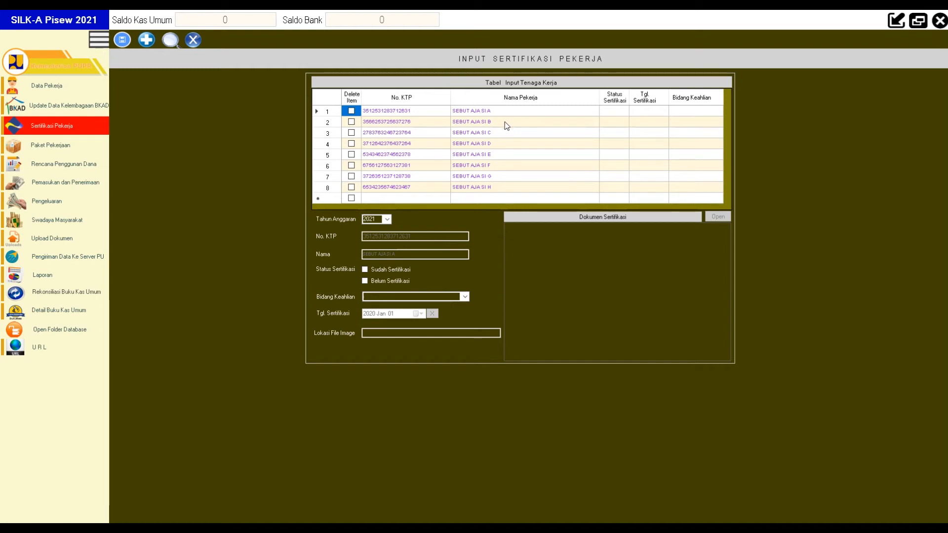
click(410, 126)
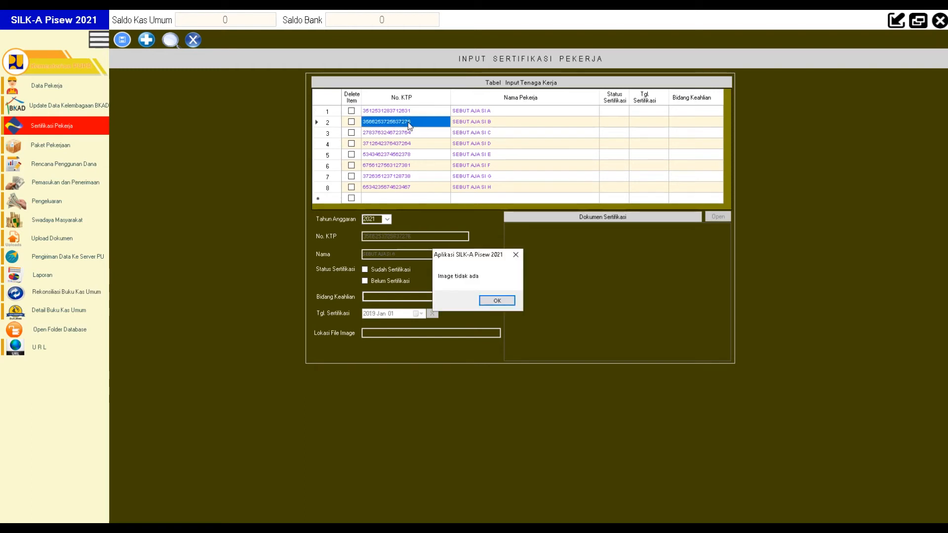
click(518, 305)
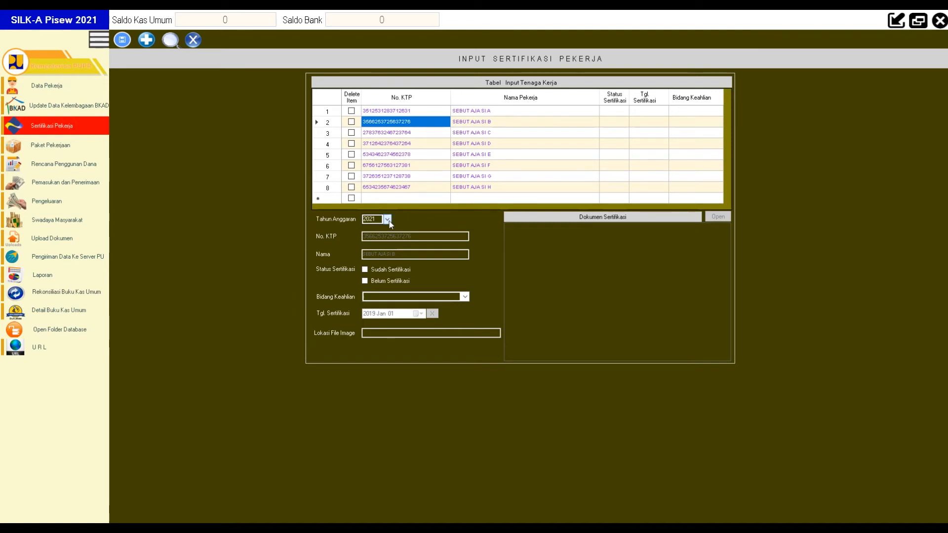
click(416, 123)
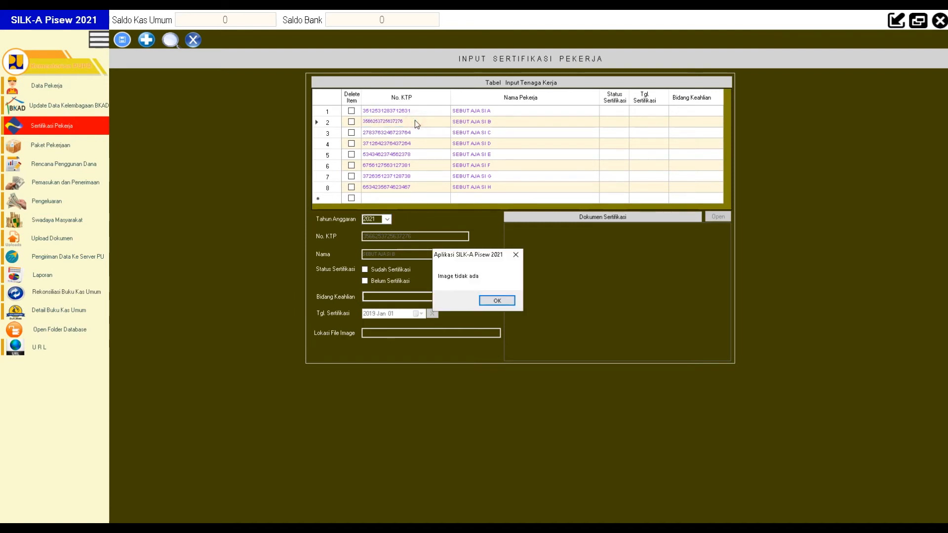
click(498, 300)
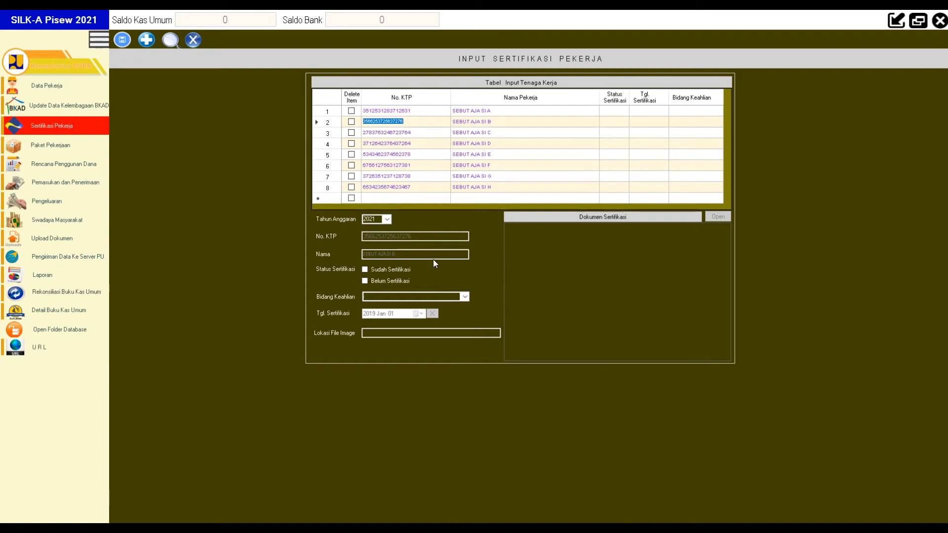
Step: Mark the second worker certified as Tukang, with certification date 8 June 2016
click(365, 270)
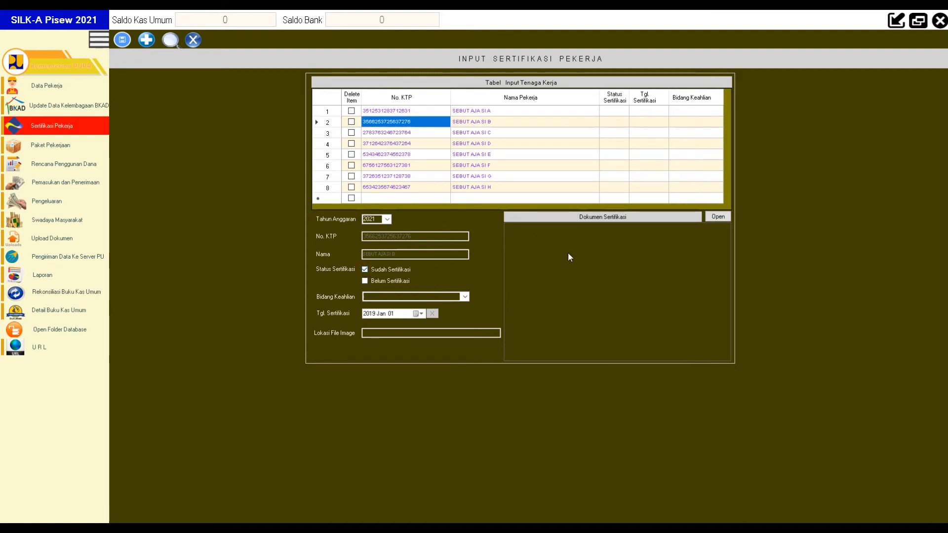
click(448, 292)
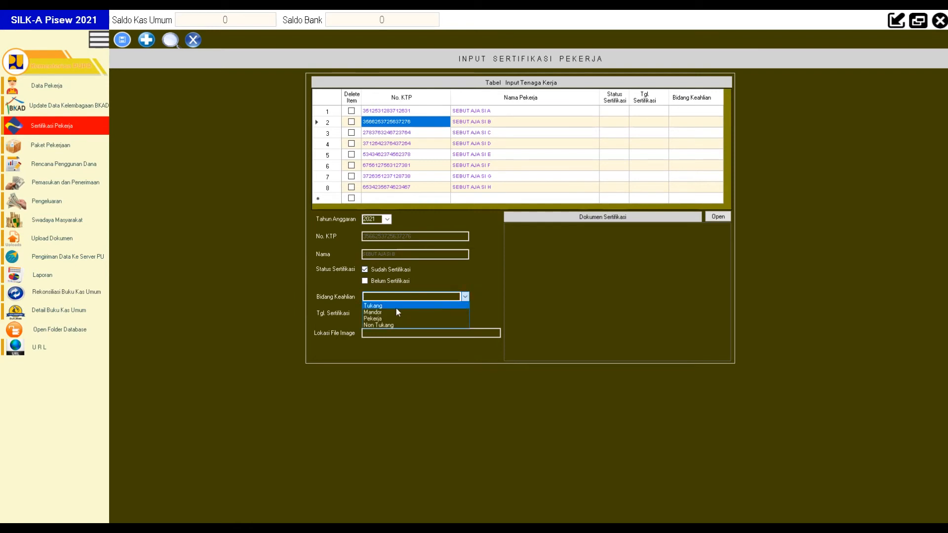
click(396, 306)
click(418, 314)
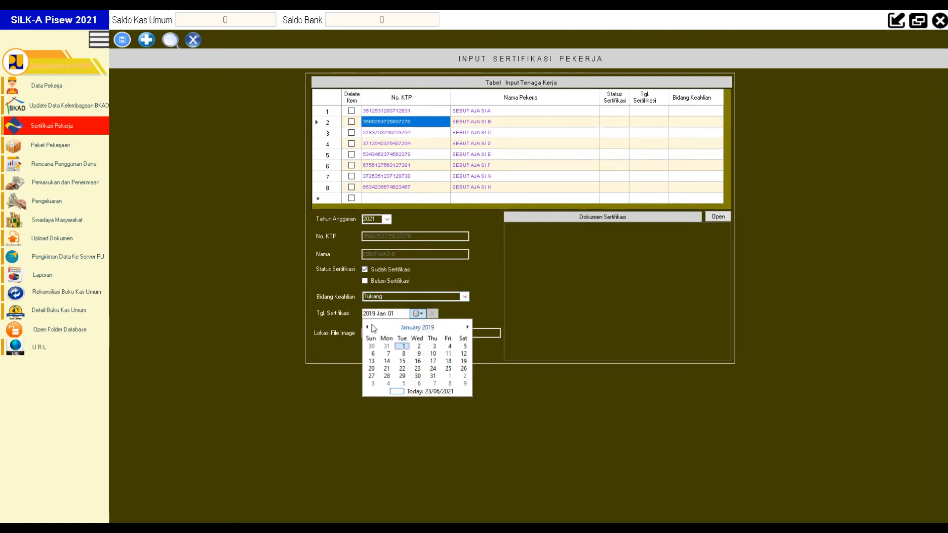
click(414, 327)
click(367, 327)
click(367, 327)
click(367, 327)
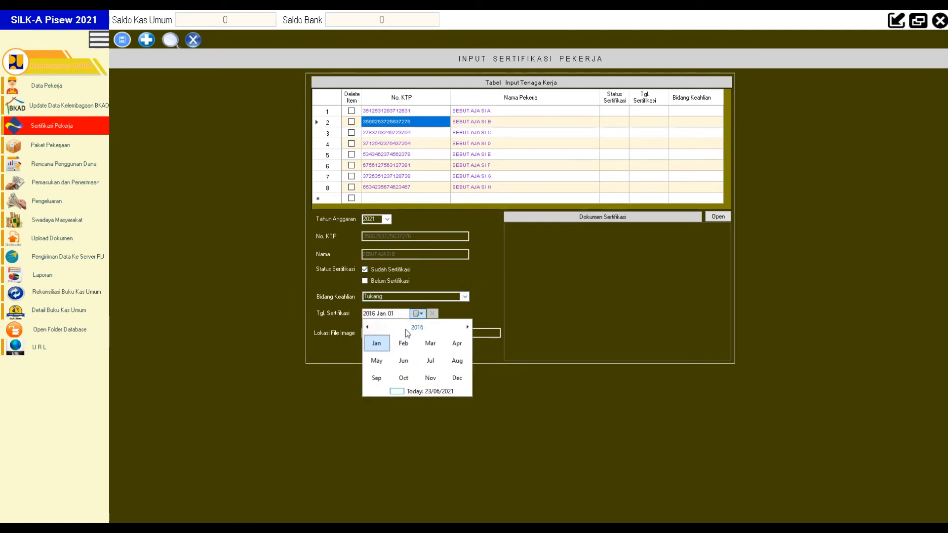
click(405, 363)
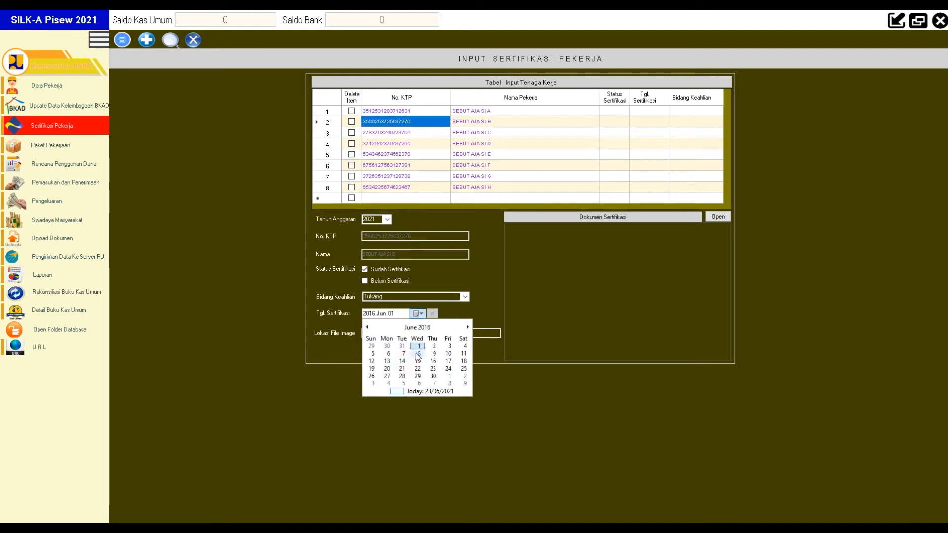
click(413, 349)
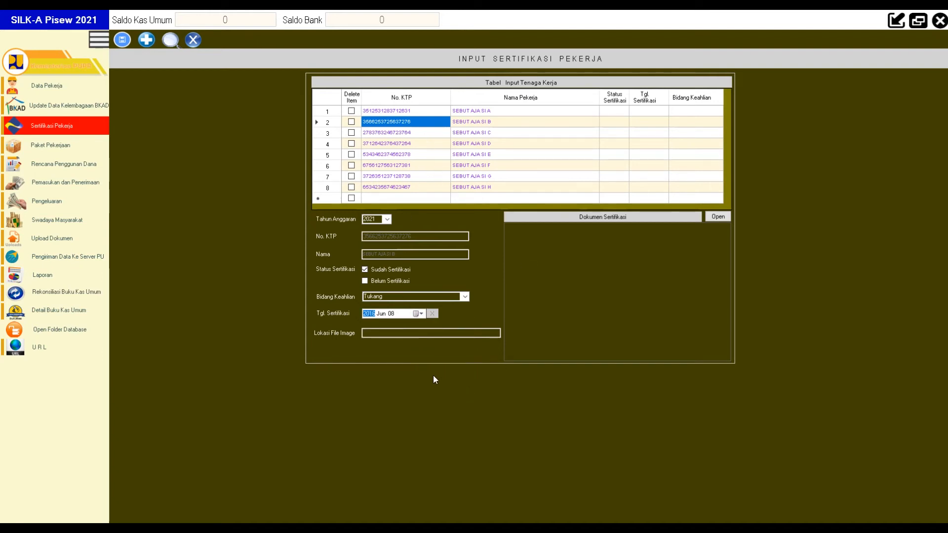
Step: Attach the PUPR logo image as the certificate document and save the certification
click(717, 218)
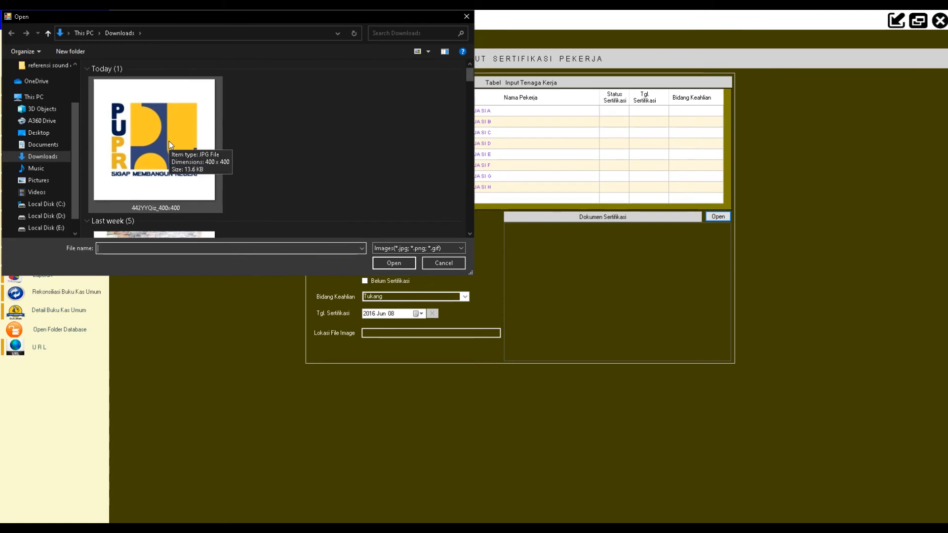
click(169, 141)
double_click(169, 141)
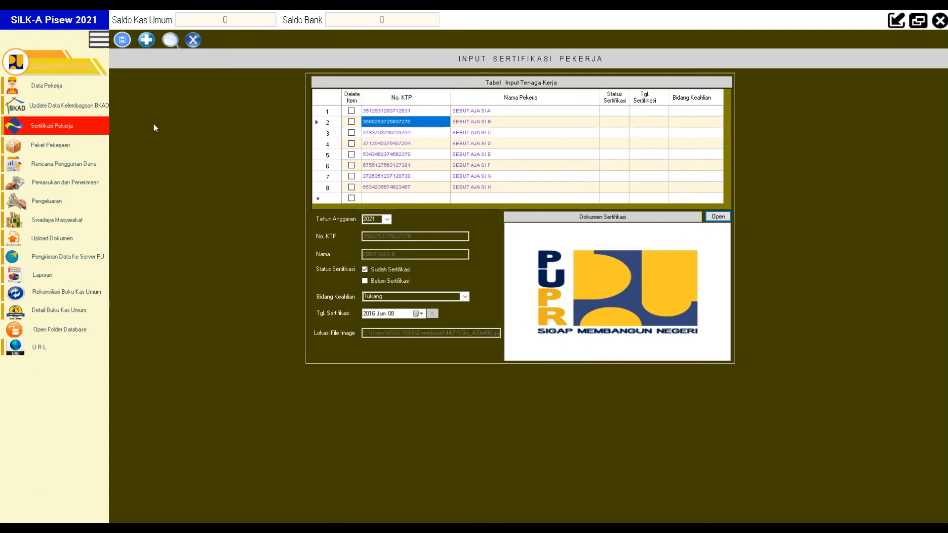
click(124, 43)
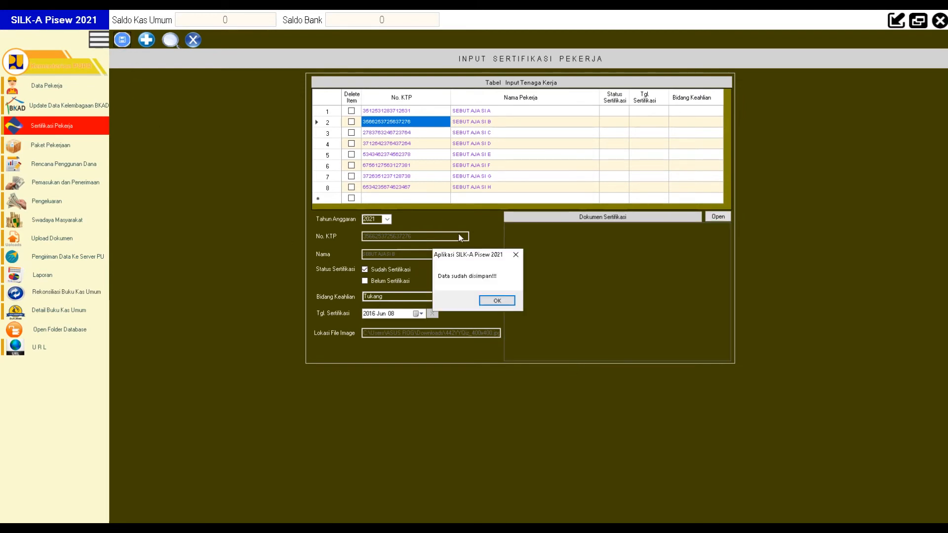
Step: Acknowledge the Data sudah disimpan message and close the Input Sertifikasi Pekerja form
click(494, 301)
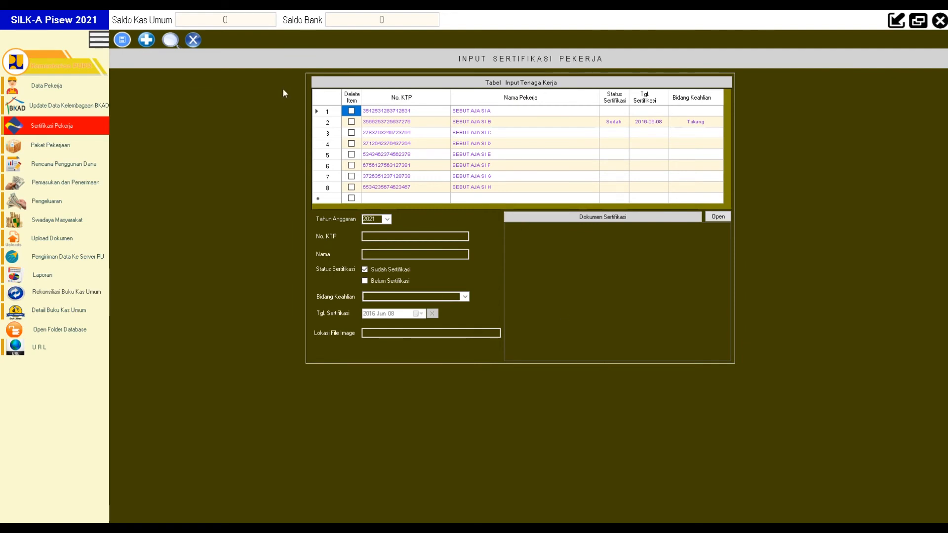
click(194, 40)
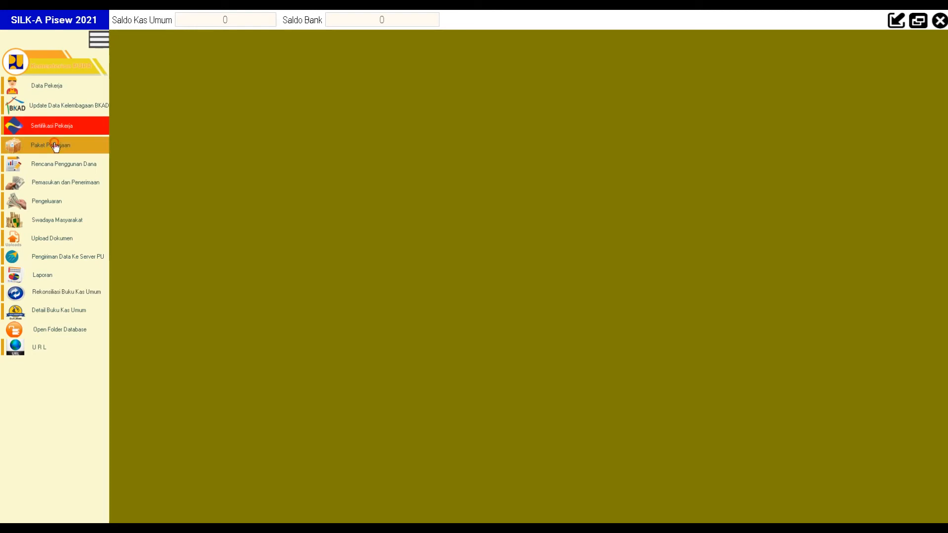
Step: Add a new work package row: Jalan, Perkerasan Beton, unit METER
click(56, 143)
click(169, 44)
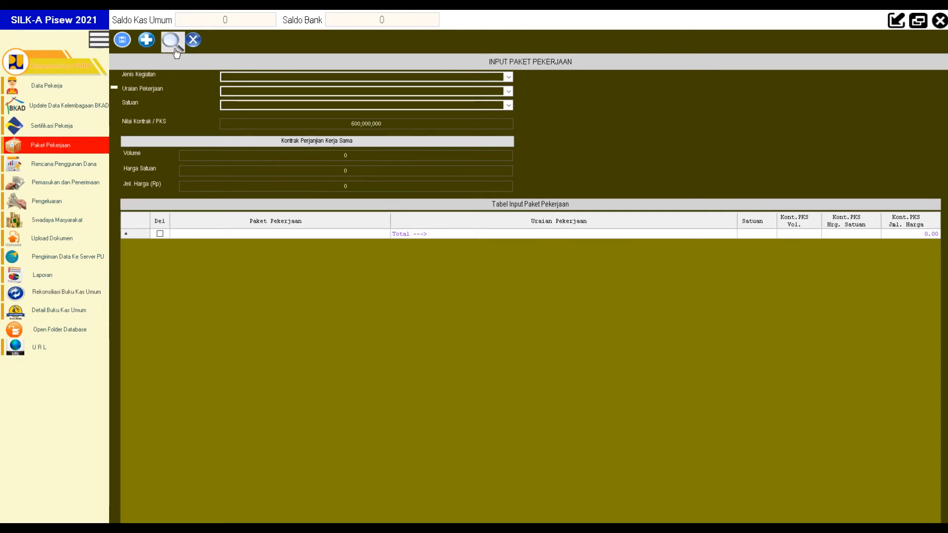
click(249, 234)
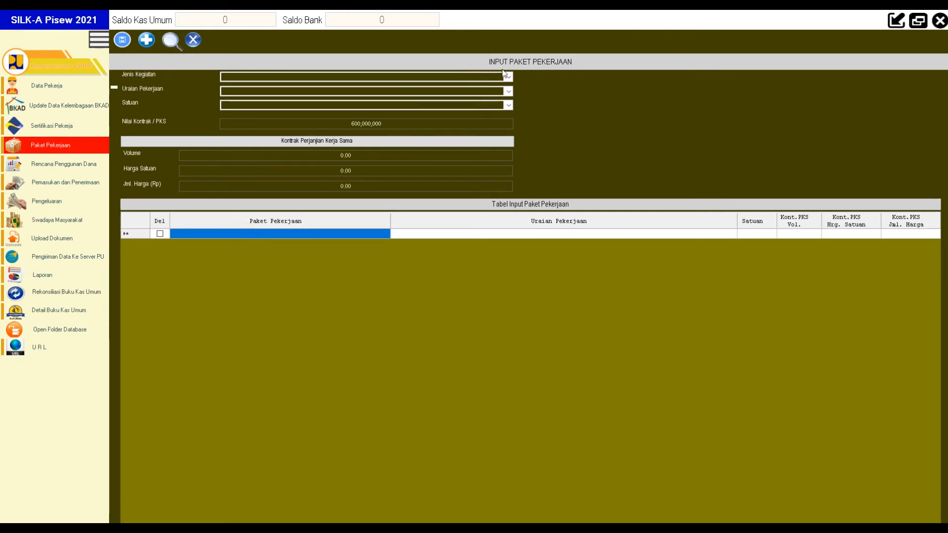
click(509, 78)
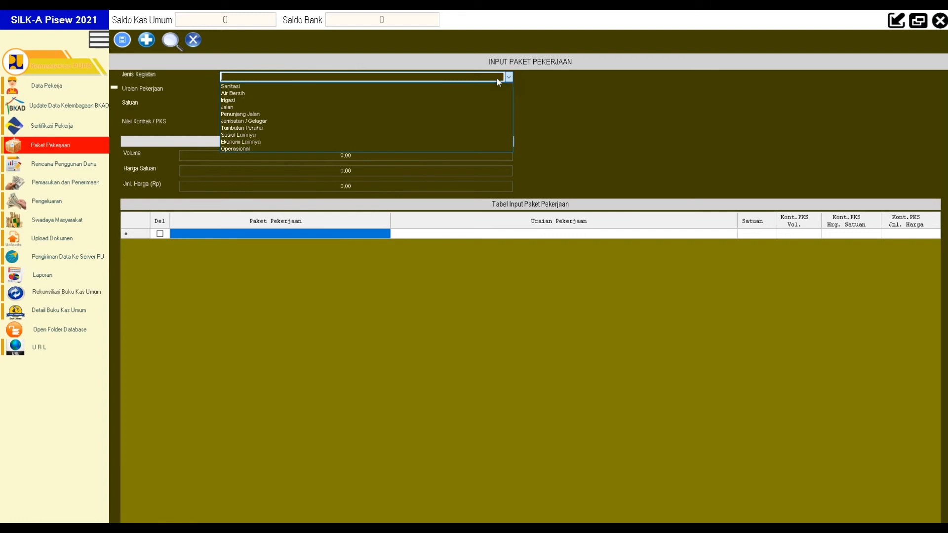
click(236, 107)
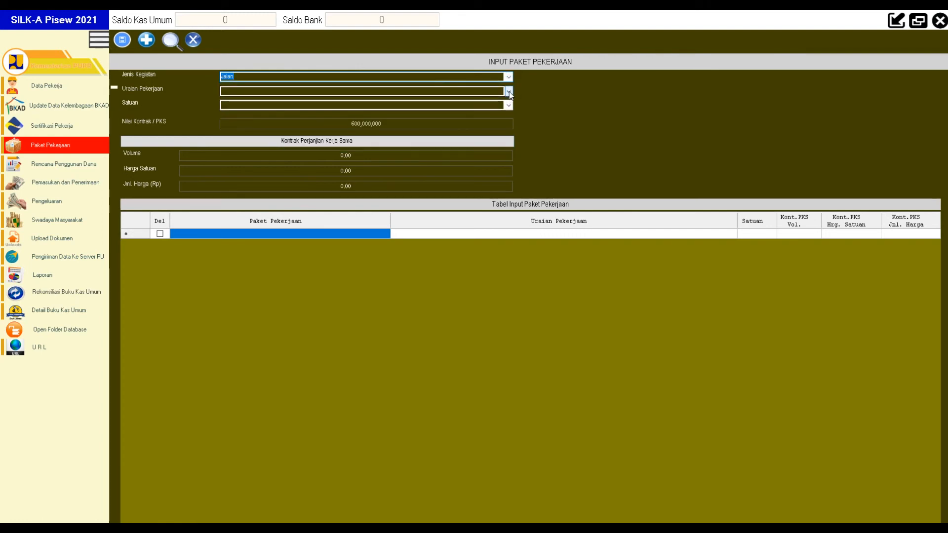
click(509, 91)
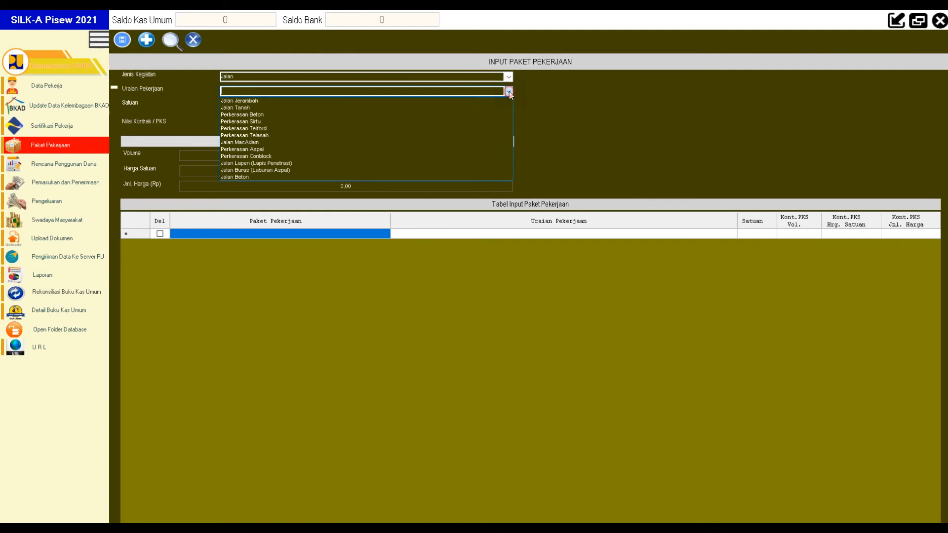
click(245, 115)
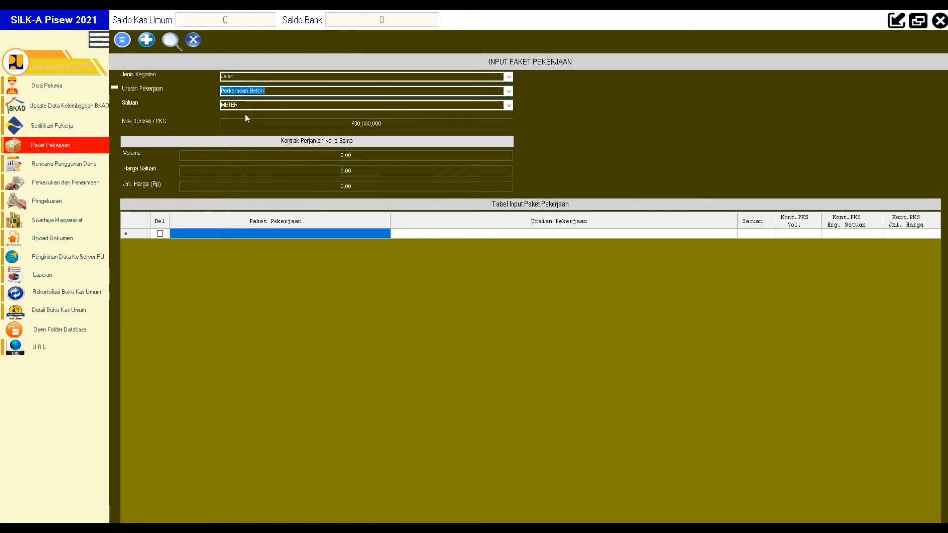
click(509, 105)
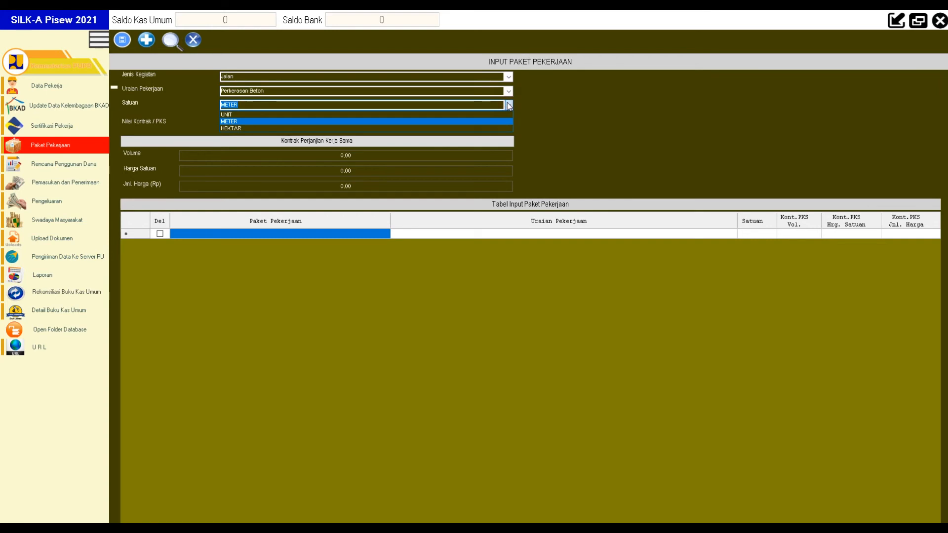
click(509, 106)
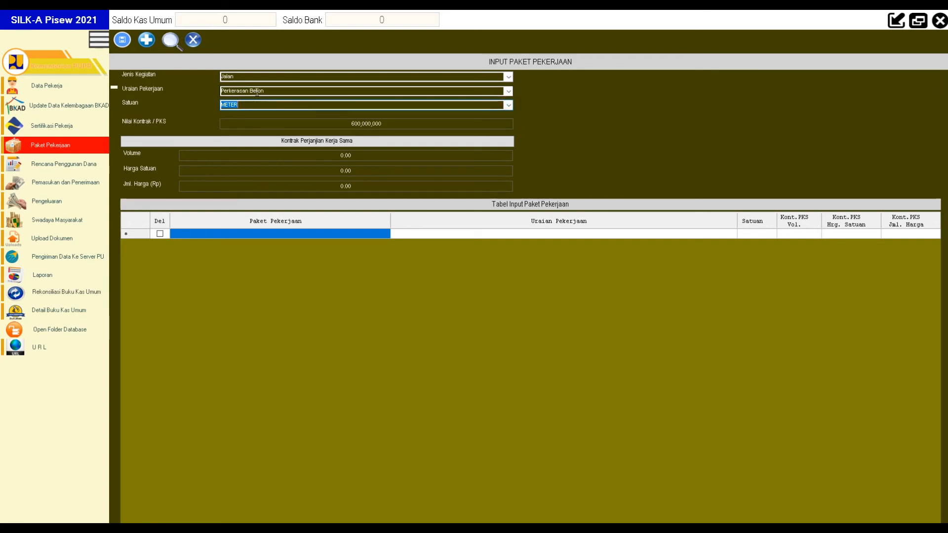
click(509, 92)
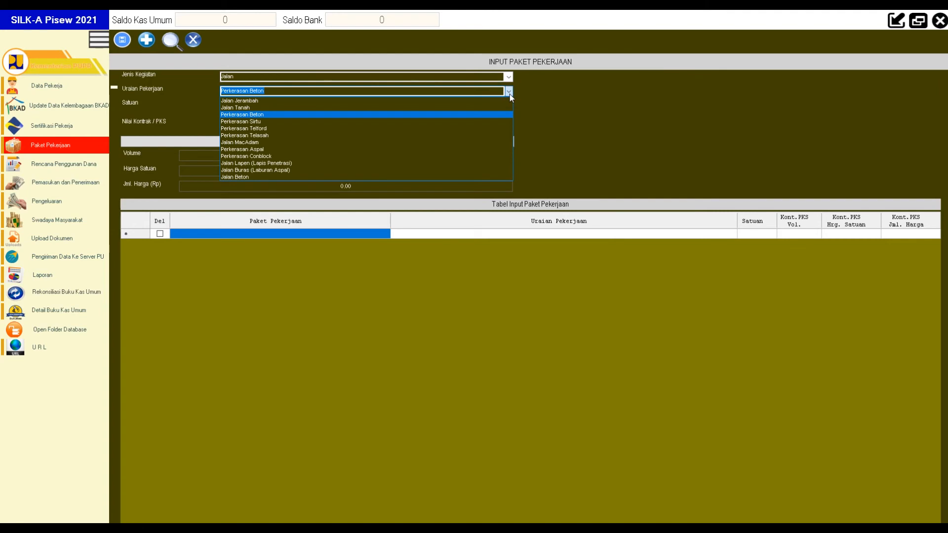
click(508, 92)
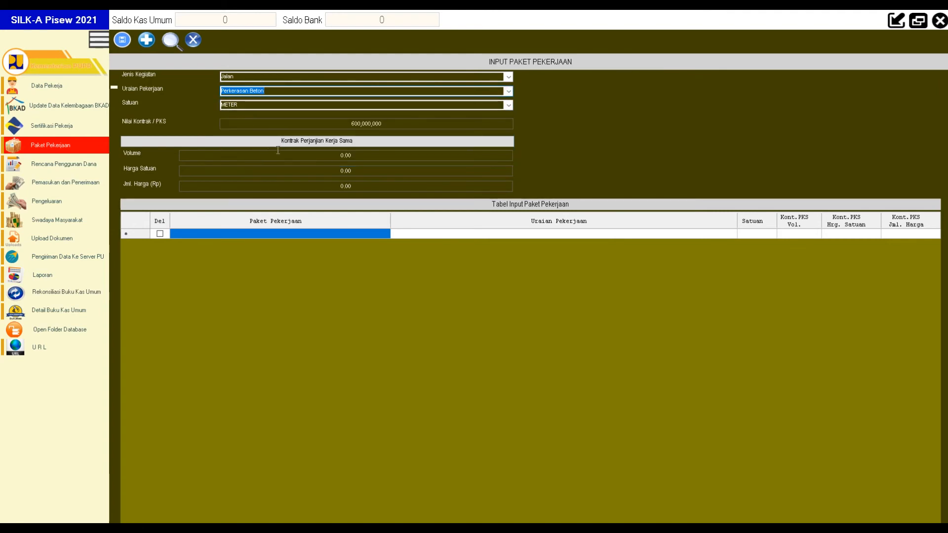
Step: Set the package Volume to 400 and switch to the Excel workbook
click(398, 127)
drag(398, 126, 308, 123)
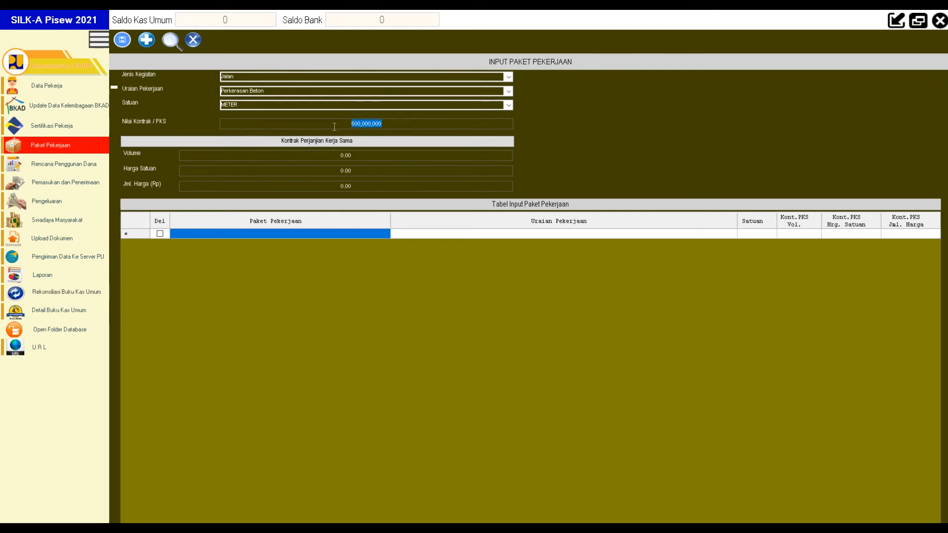
click(368, 155)
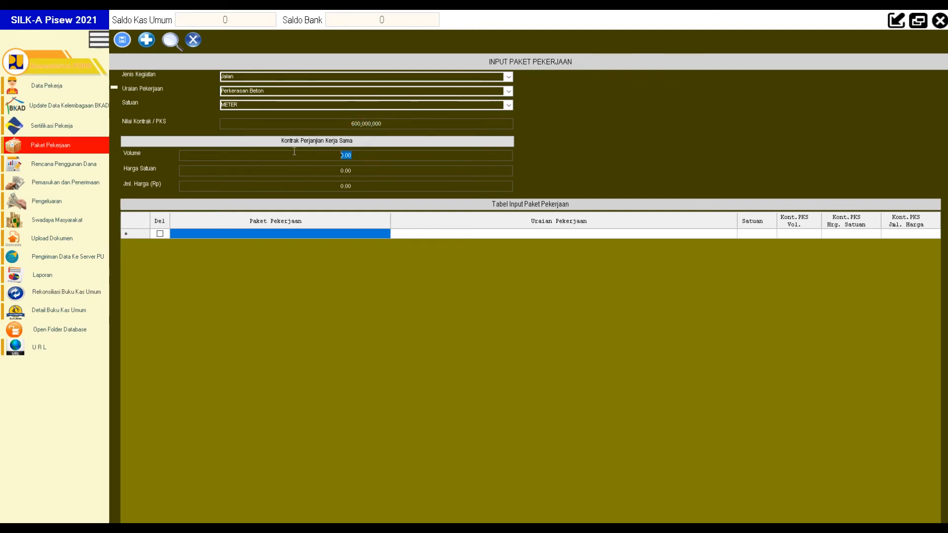
text(400)
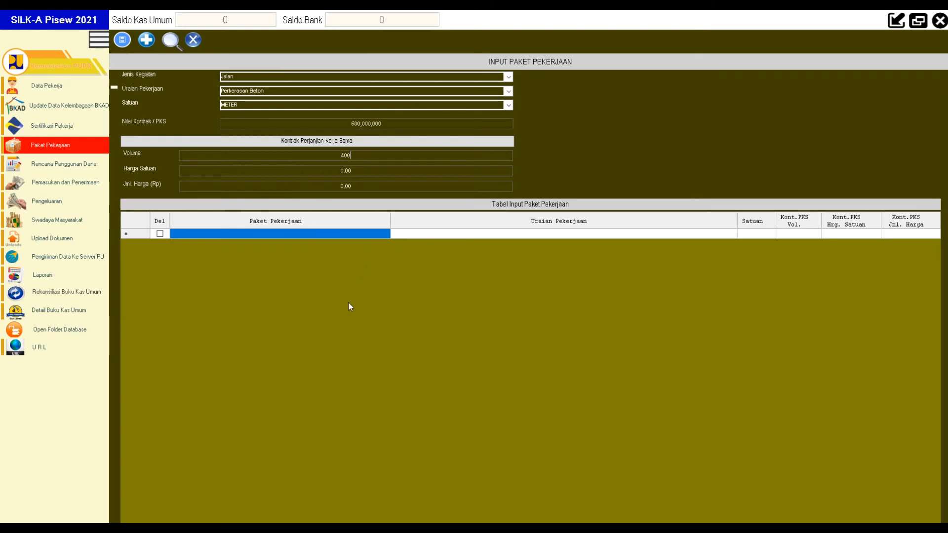
key(super)
click(280, 529)
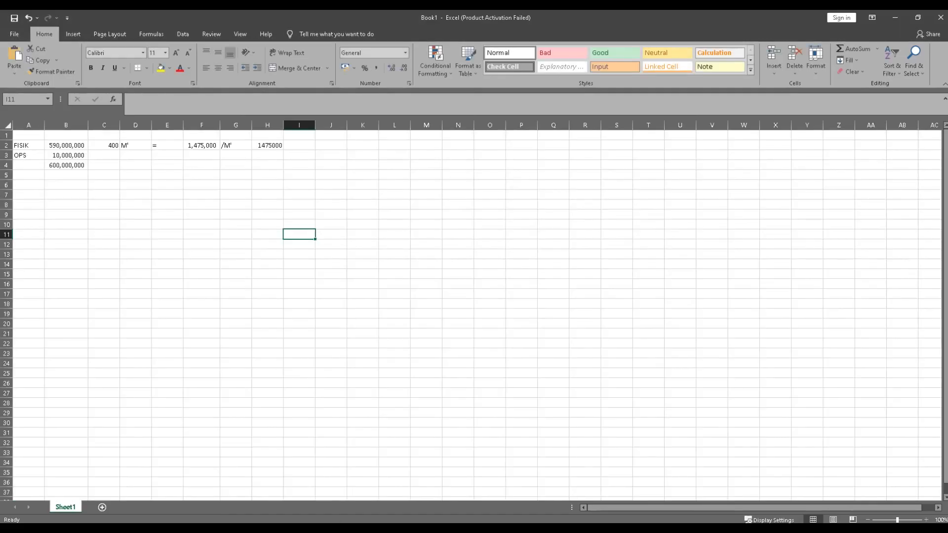
Step: Check the FISIK, OPS and total amounts and the F2 unit-price formula
click(170, 215)
click(18, 147)
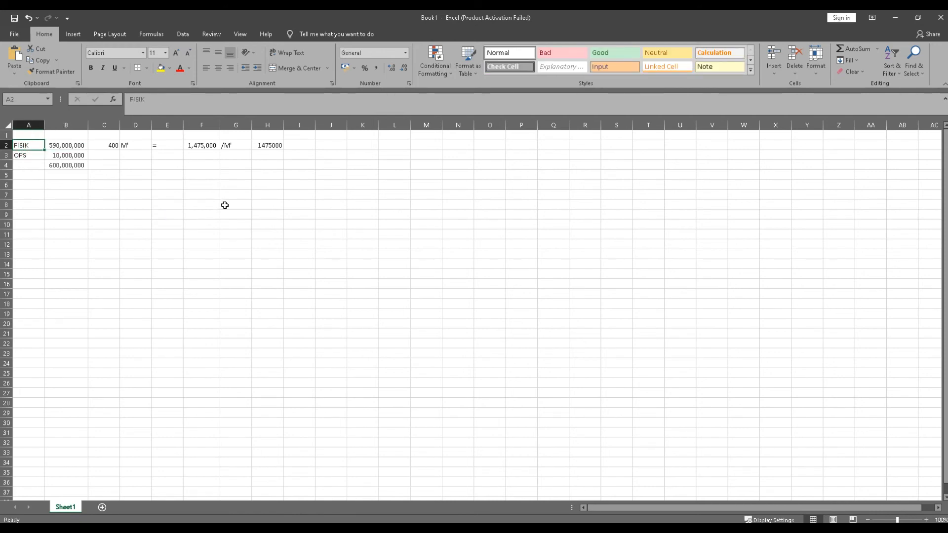
key(Right)
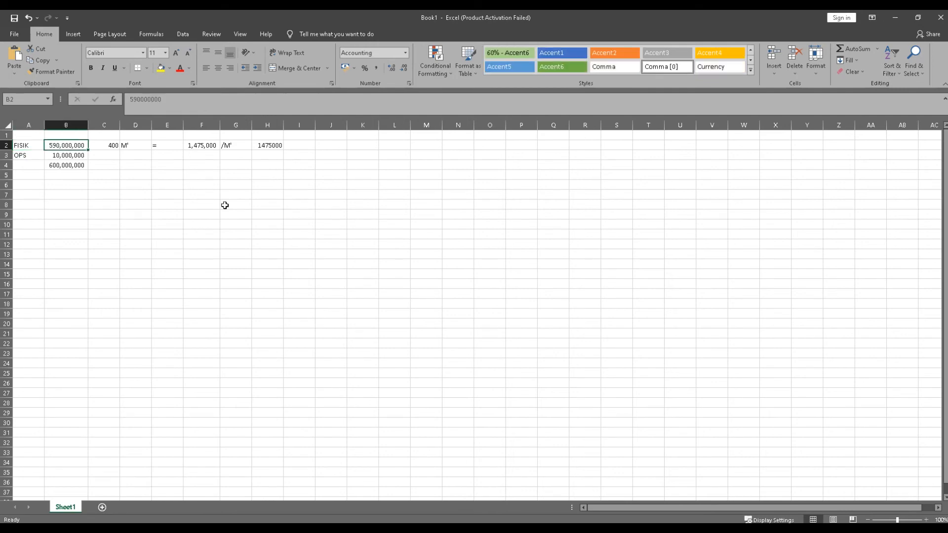
key(Down)
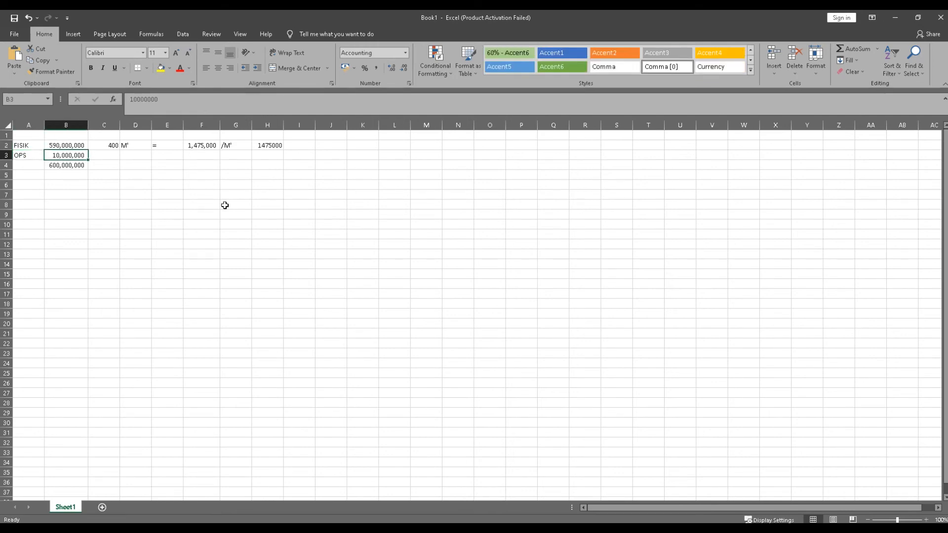
key(Down)
key(Up)
key(Up)
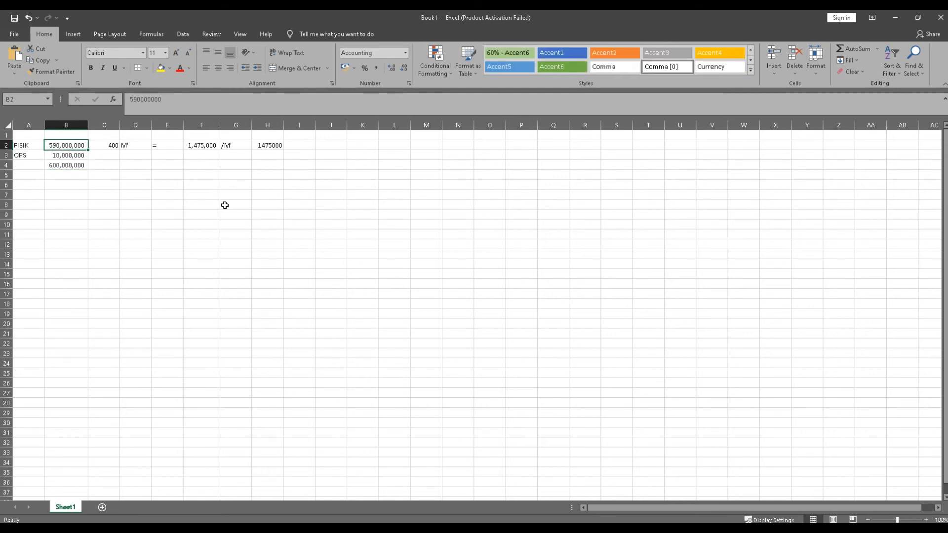
key(Right)
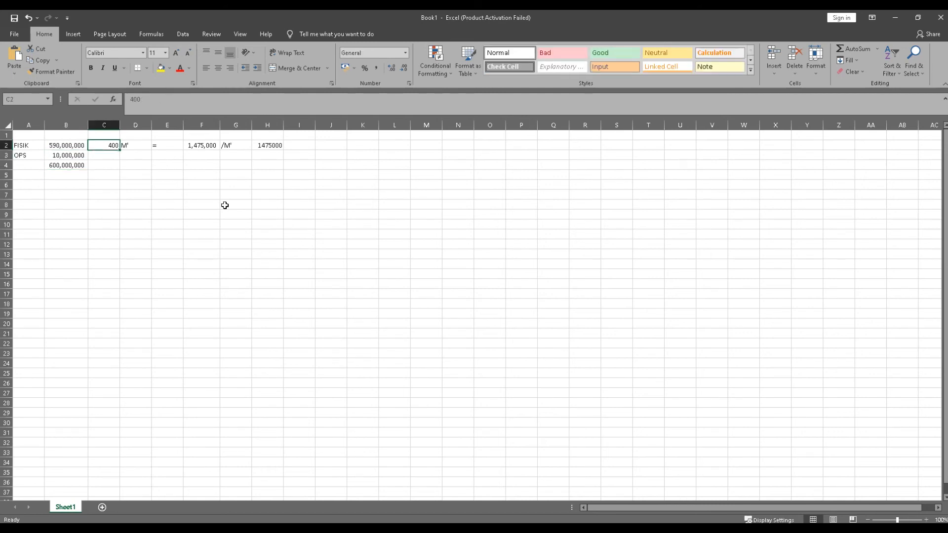
key(Right)
key(Right)
key(Right)
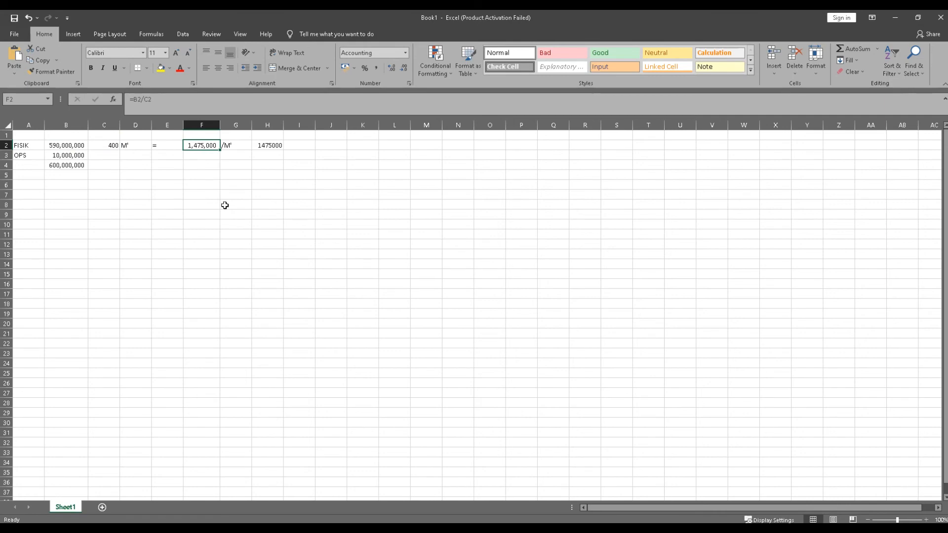
key(F2)
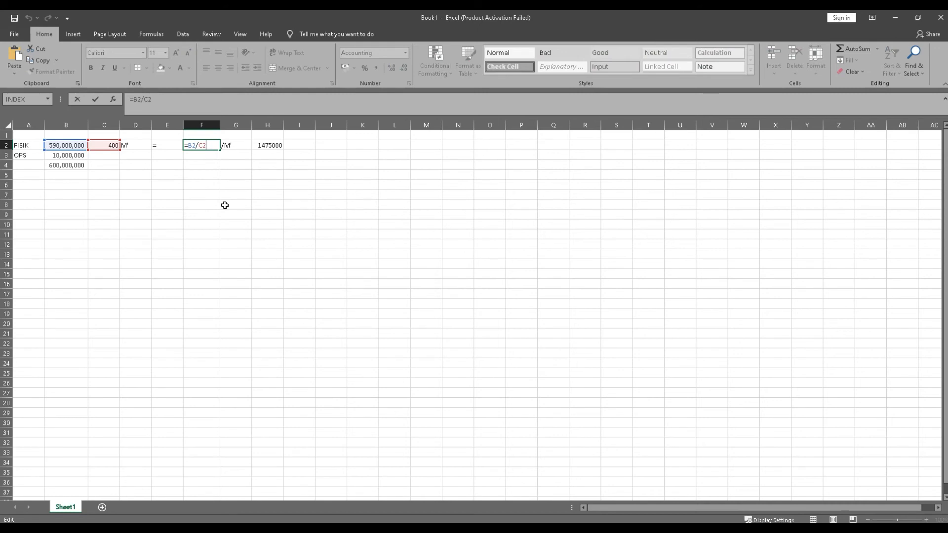
key(Escape)
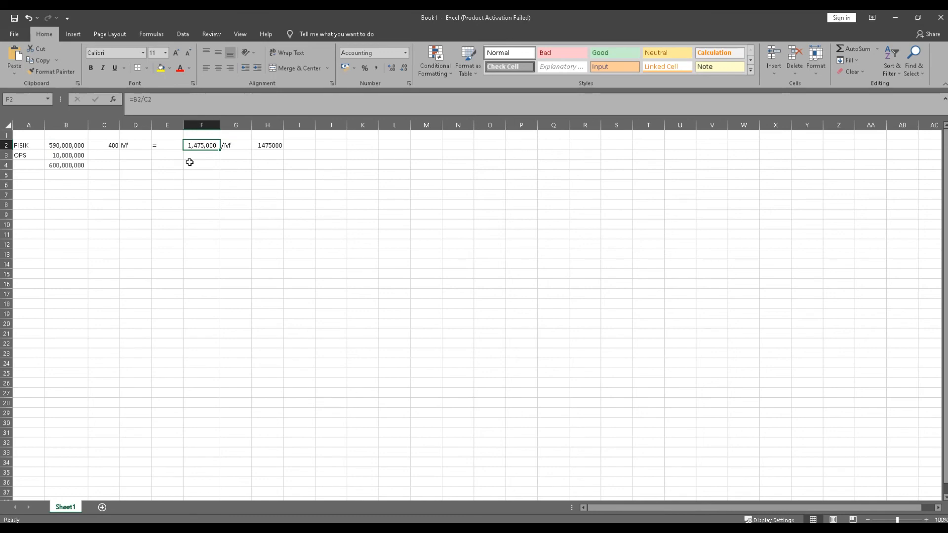
Step: Paste F2's 1,475,000 result into H2 as a plain value
right_click(195, 145)
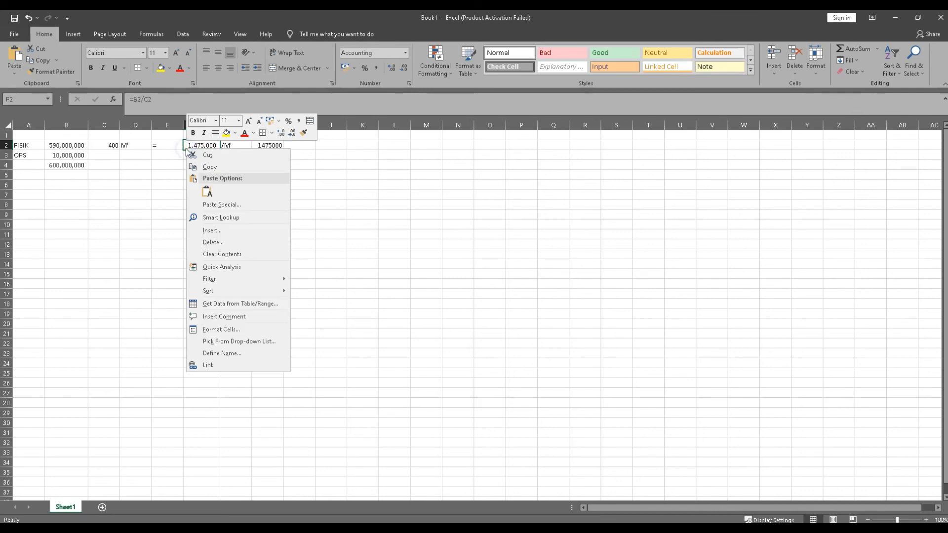
click(214, 164)
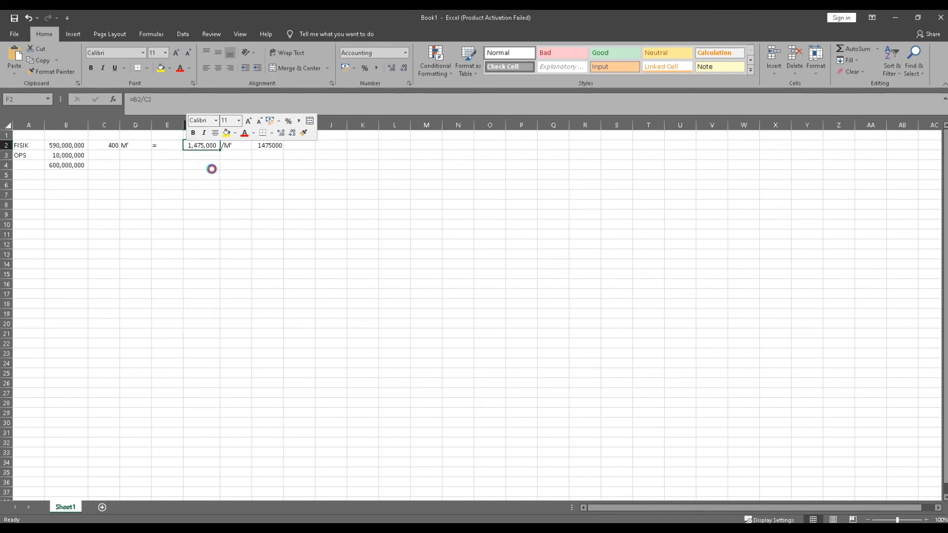
right_click(276, 145)
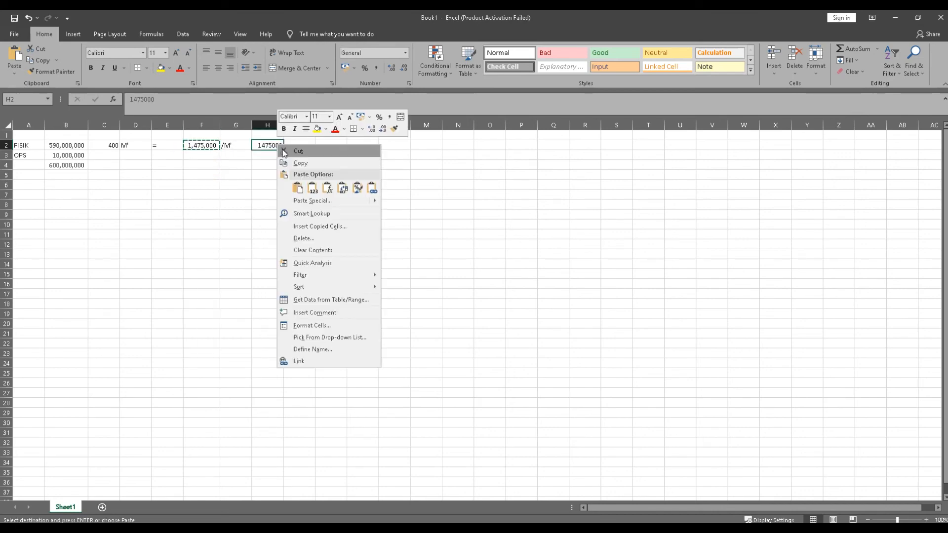
click(313, 188)
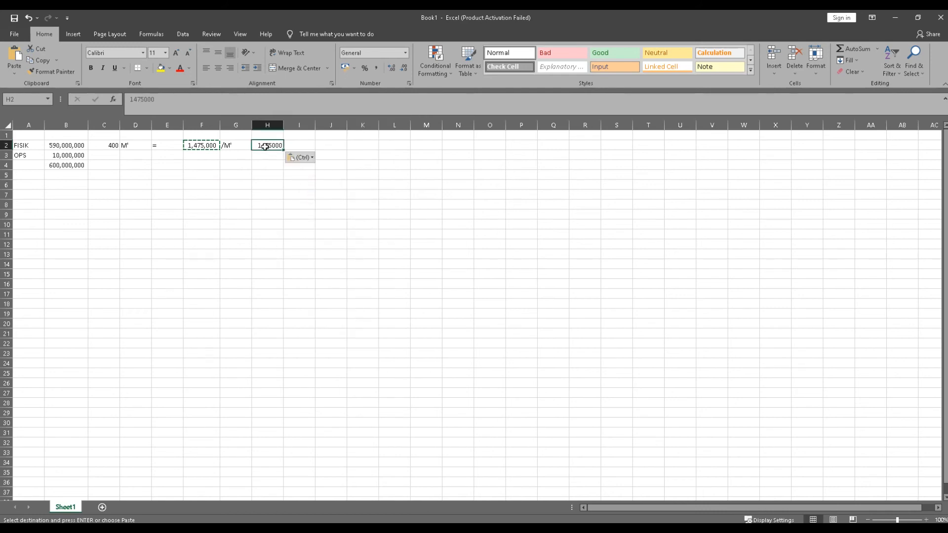
Step: Copy 1475000 from H2's contents and return to SILK-A Pisew
click(180, 100)
drag(179, 100, 130, 99)
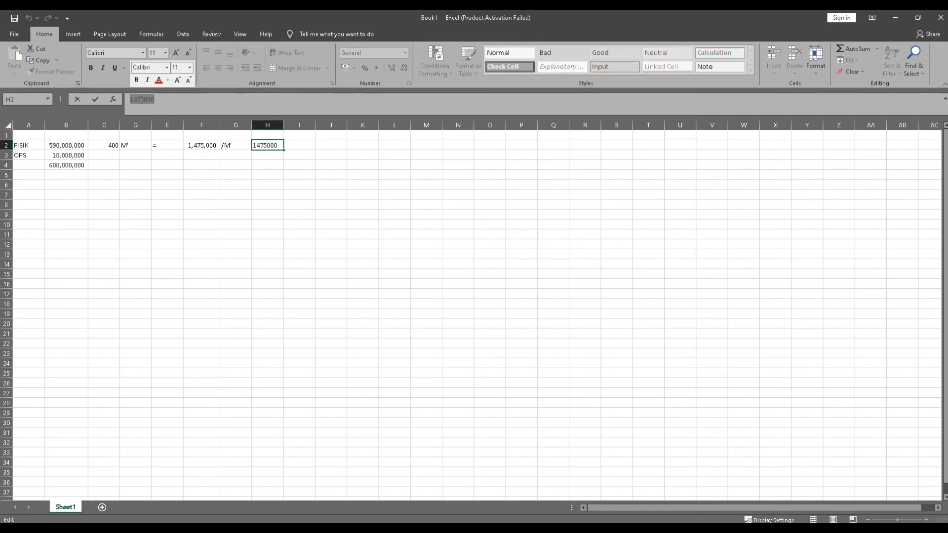
right_click(145, 101)
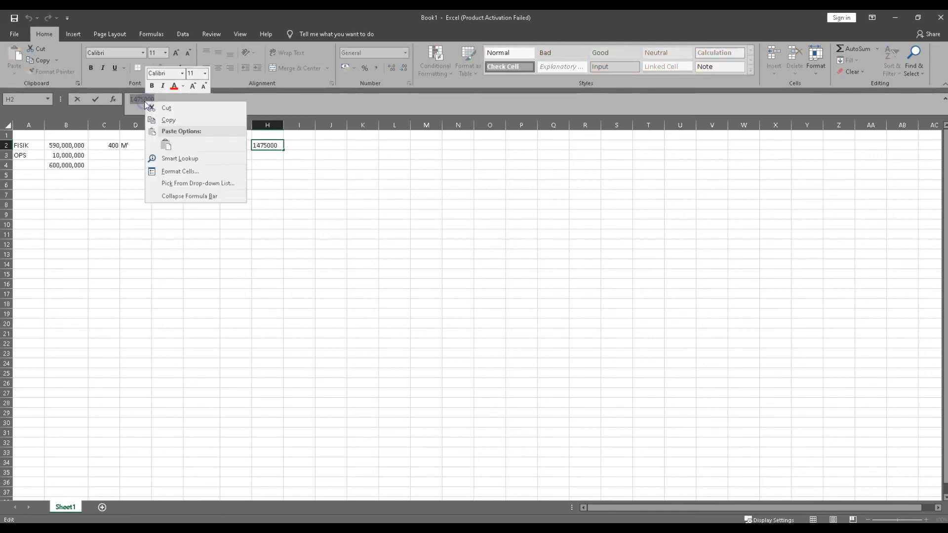
click(172, 122)
click(328, 528)
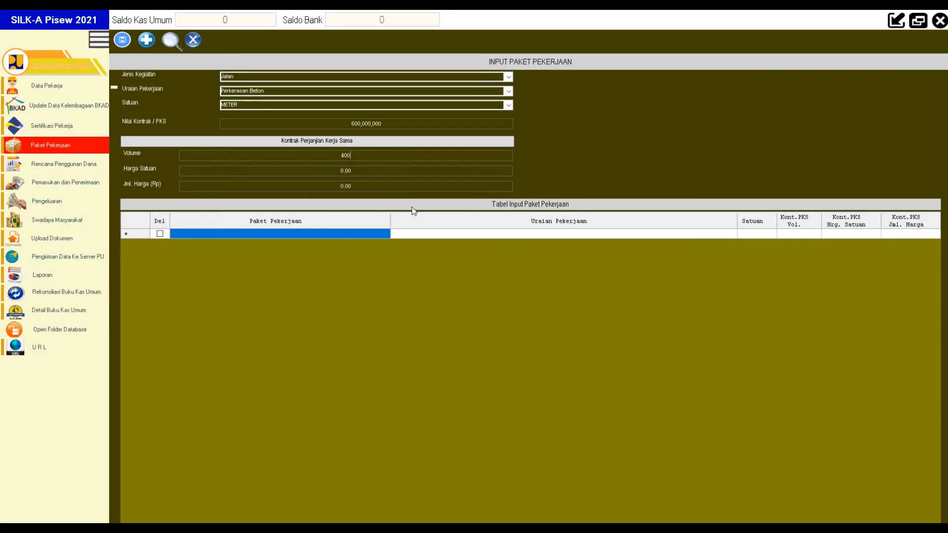
Step: Replace the Jalan unit price 0.00 with 1475000 and save the row, totalling 590,000,000
click(366, 173)
drag(366, 173, 332, 171)
right_click(344, 173)
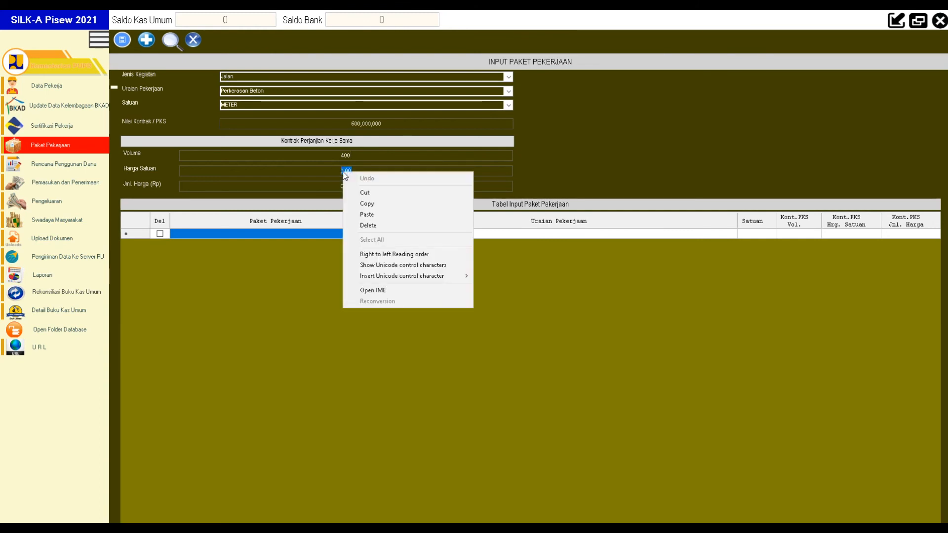
click(371, 214)
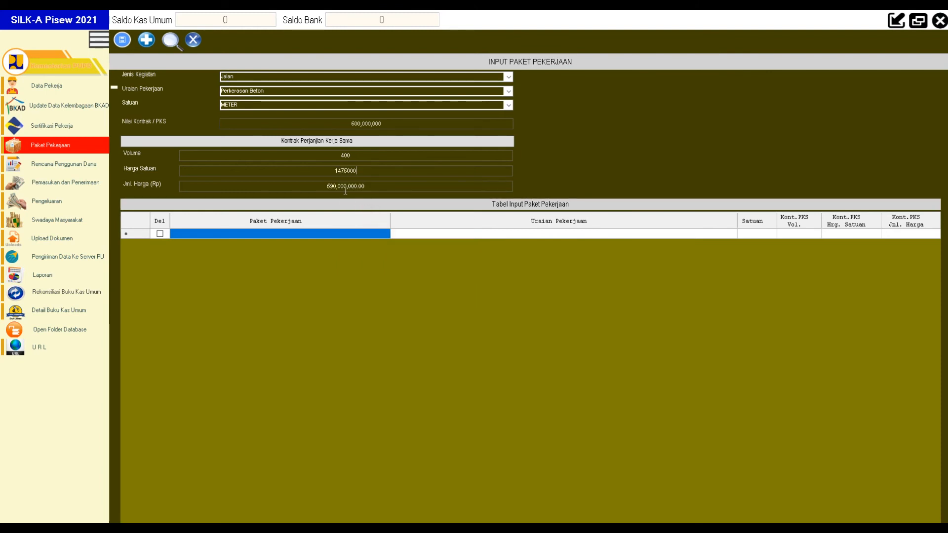
click(124, 40)
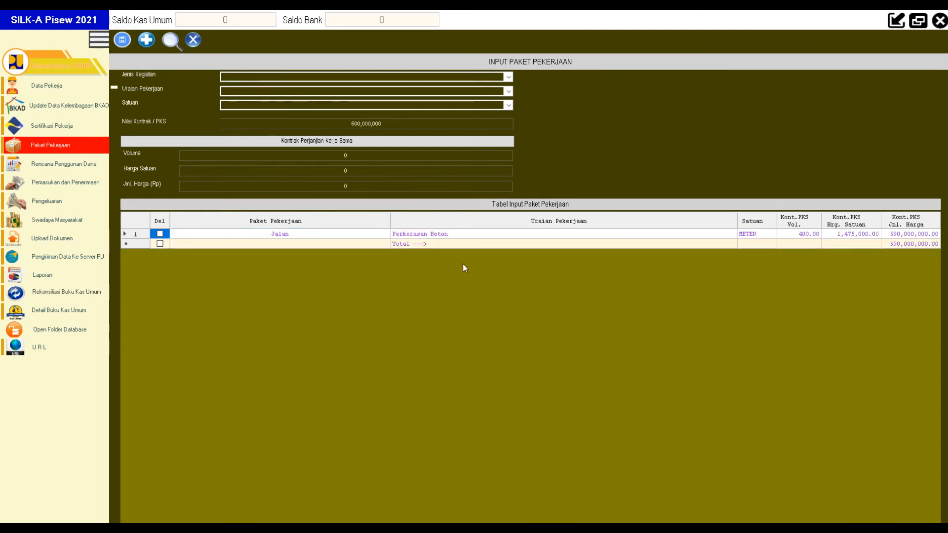
Step: Select Operasional as both the Jenis Kegiatan and the Uraian Pekerjaan
click(508, 77)
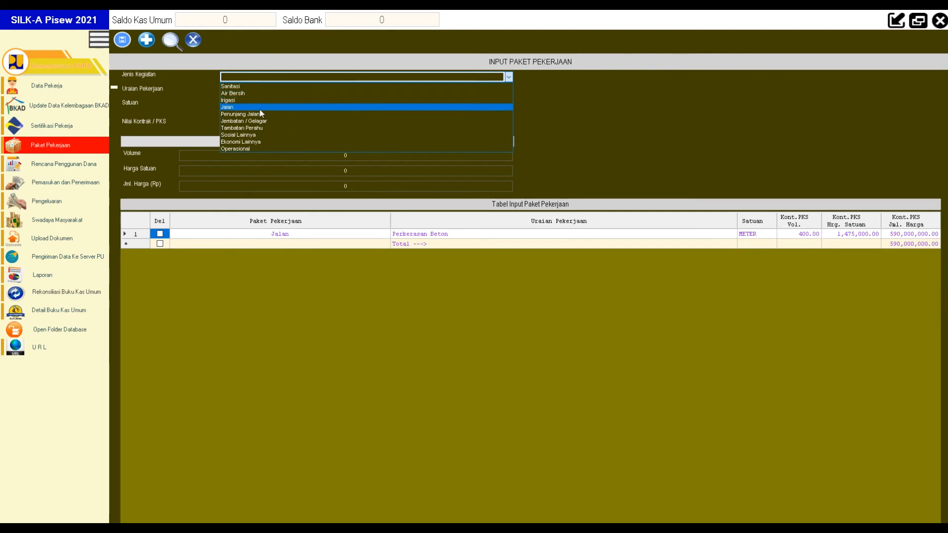
click(248, 149)
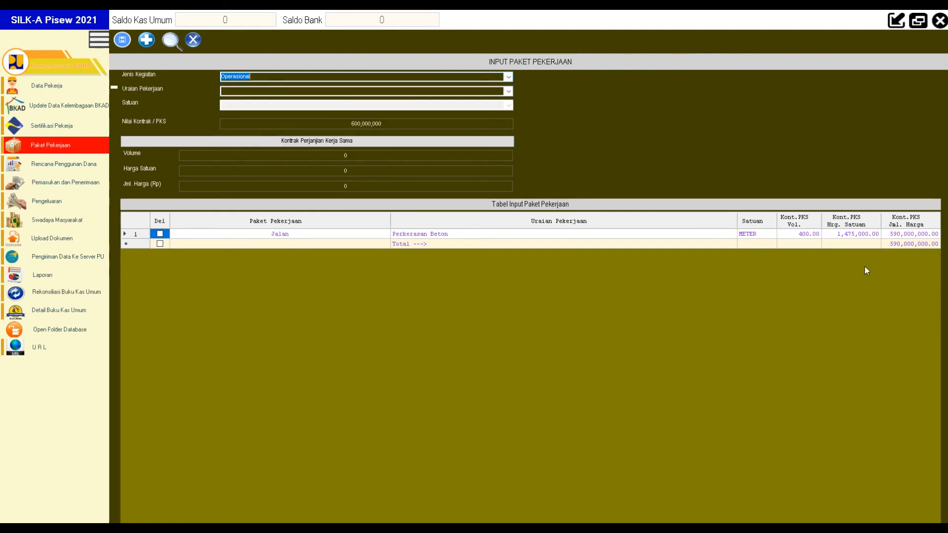
click(508, 92)
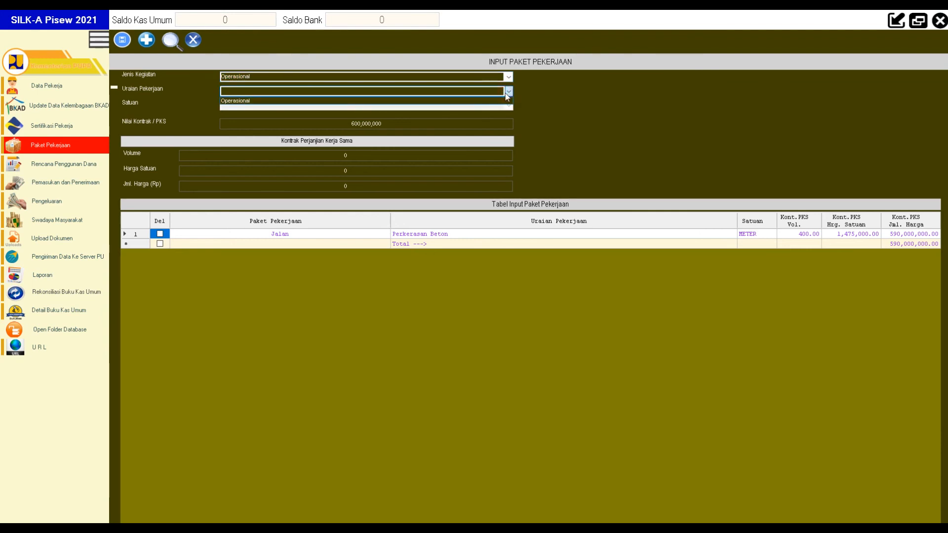
click(424, 101)
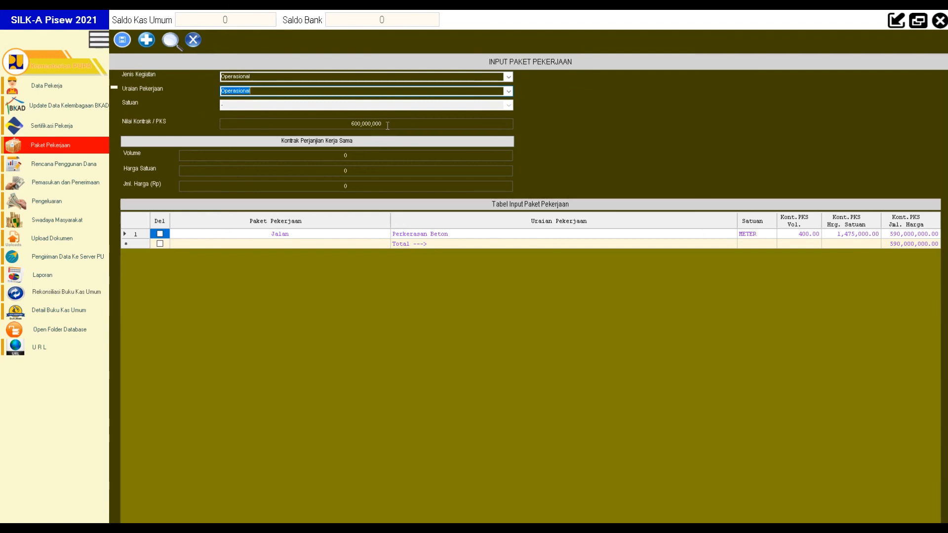
click(324, 128)
Step: Enter volume 1 and unit price 10000000, save, and refresh the table to show 600,000,000
click(348, 155)
text(1)
key(Tab)
text(10000000)
click(122, 39)
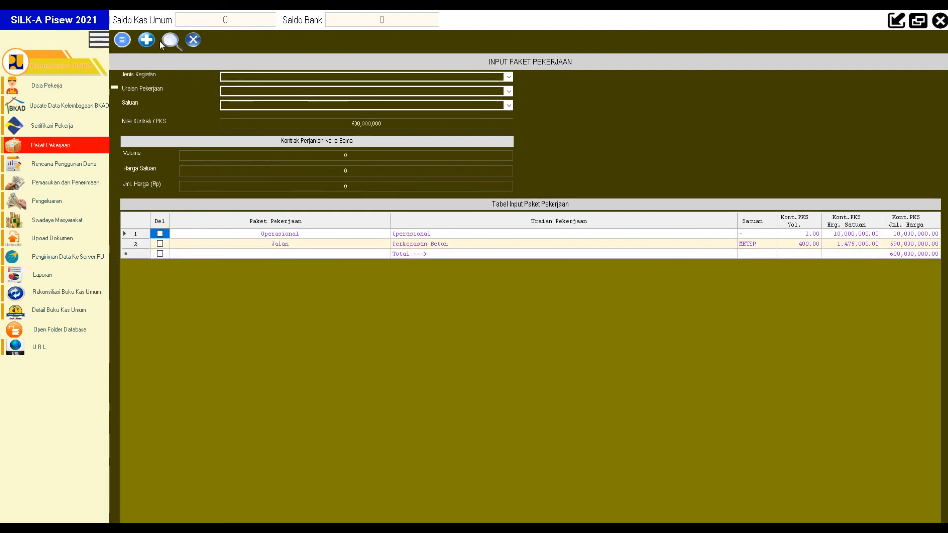
click(915, 255)
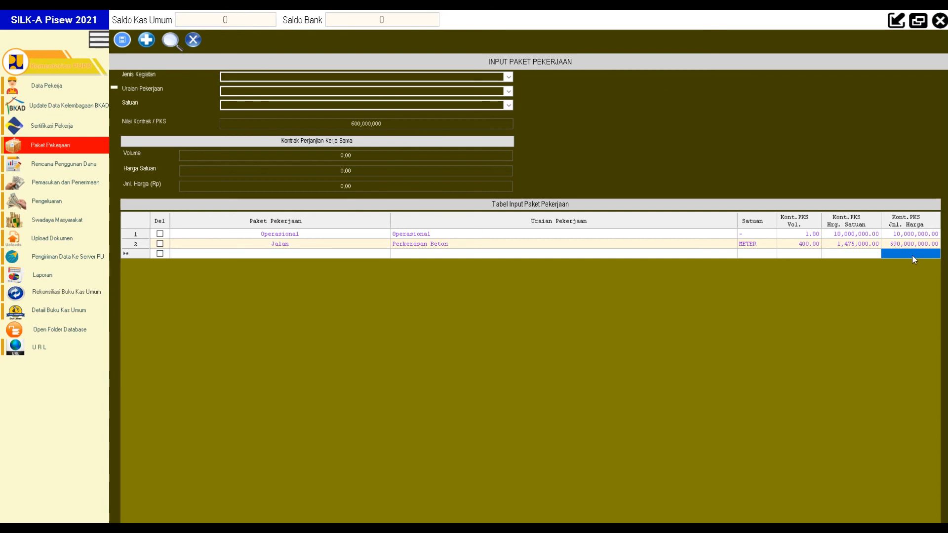
click(171, 41)
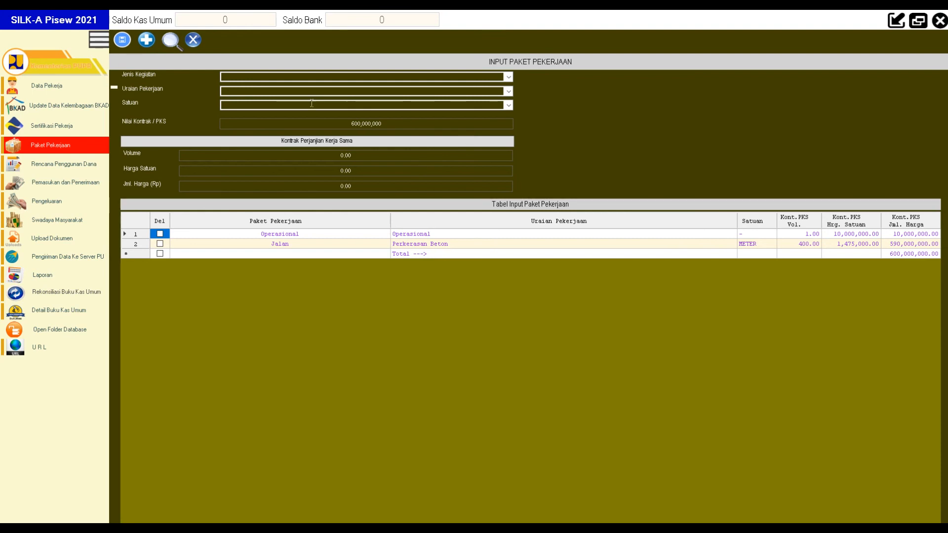
click(61, 88)
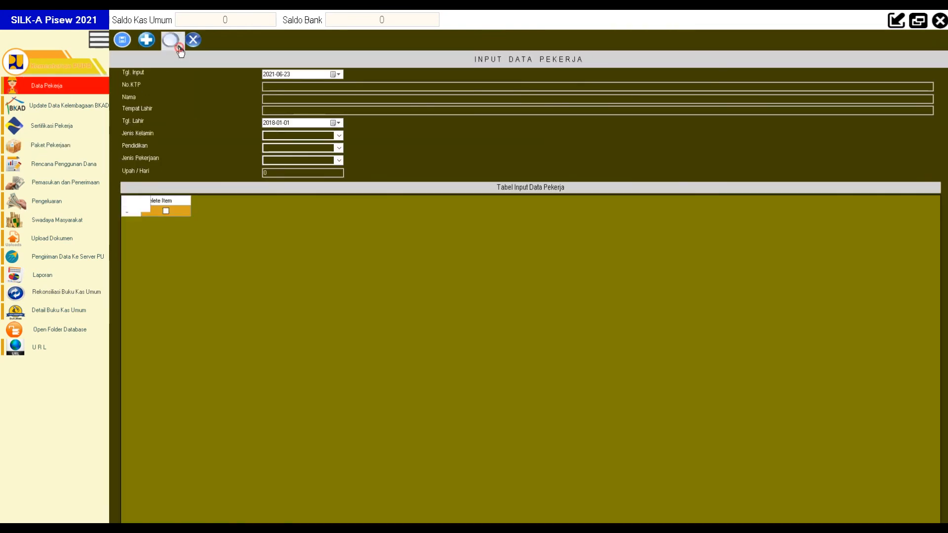
click(180, 48)
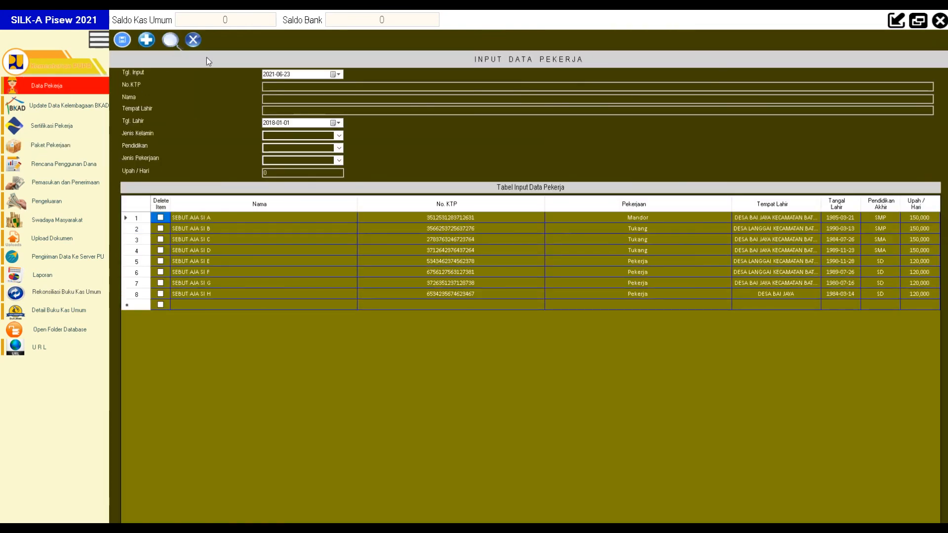
click(75, 105)
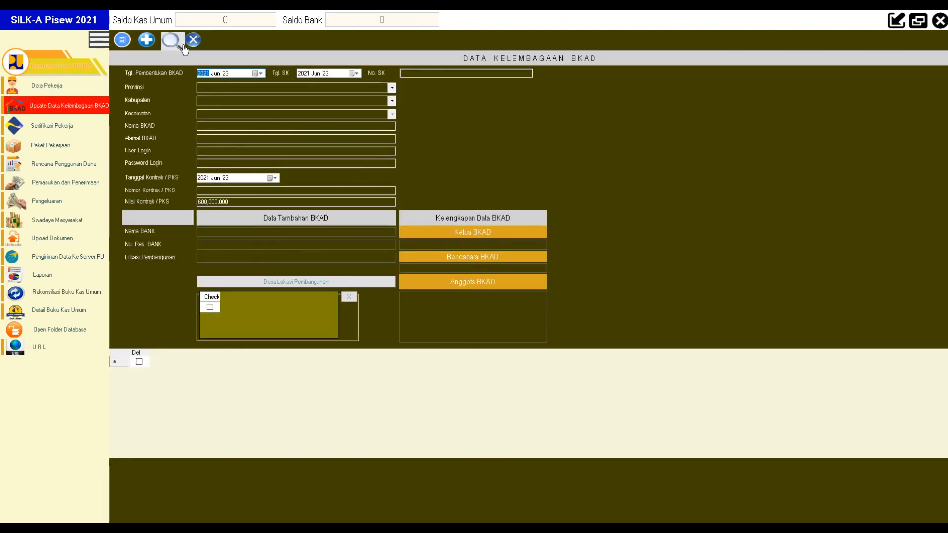
click(171, 41)
click(283, 370)
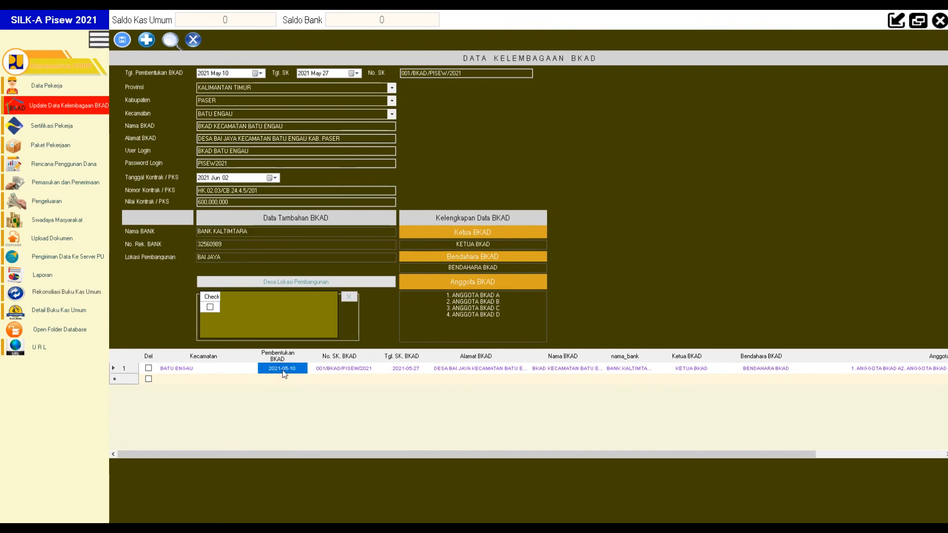
click(61, 126)
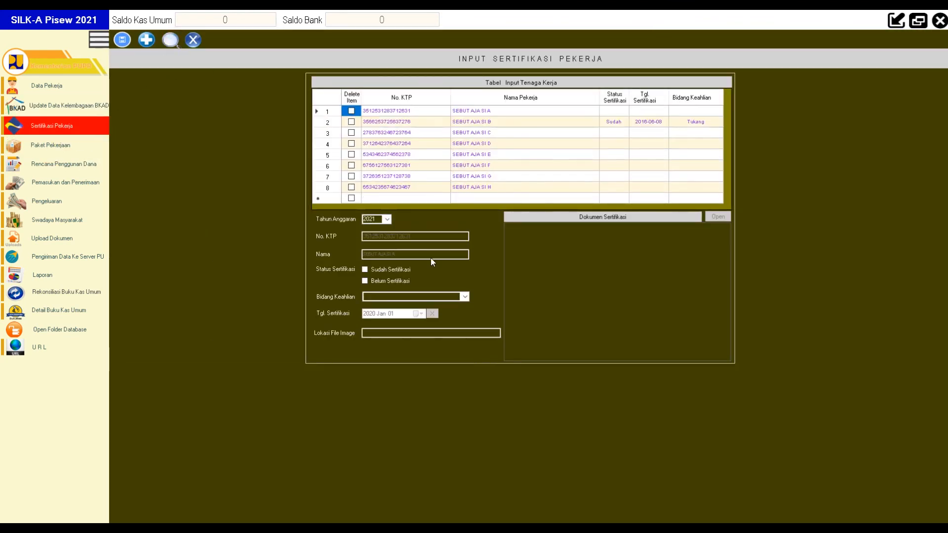
click(463, 124)
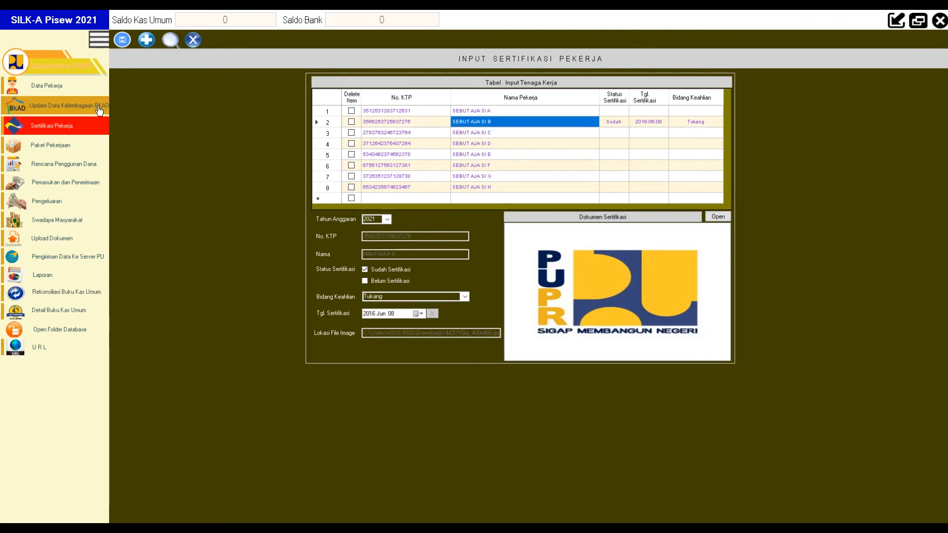
click(68, 148)
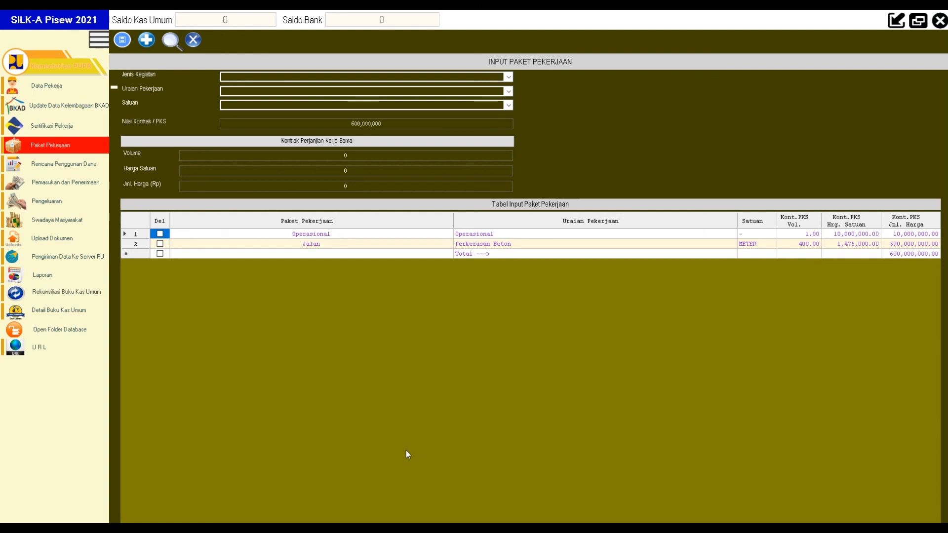
key(super)
click(376, 531)
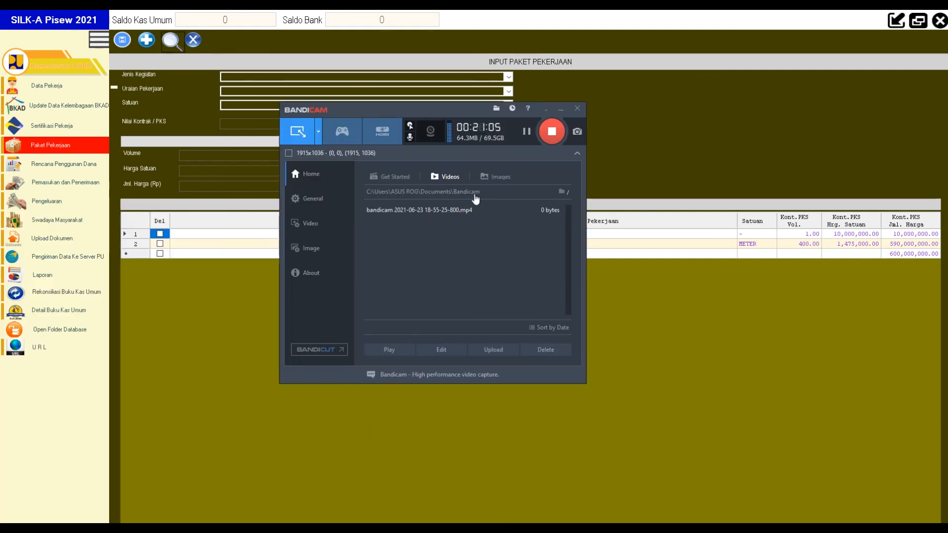